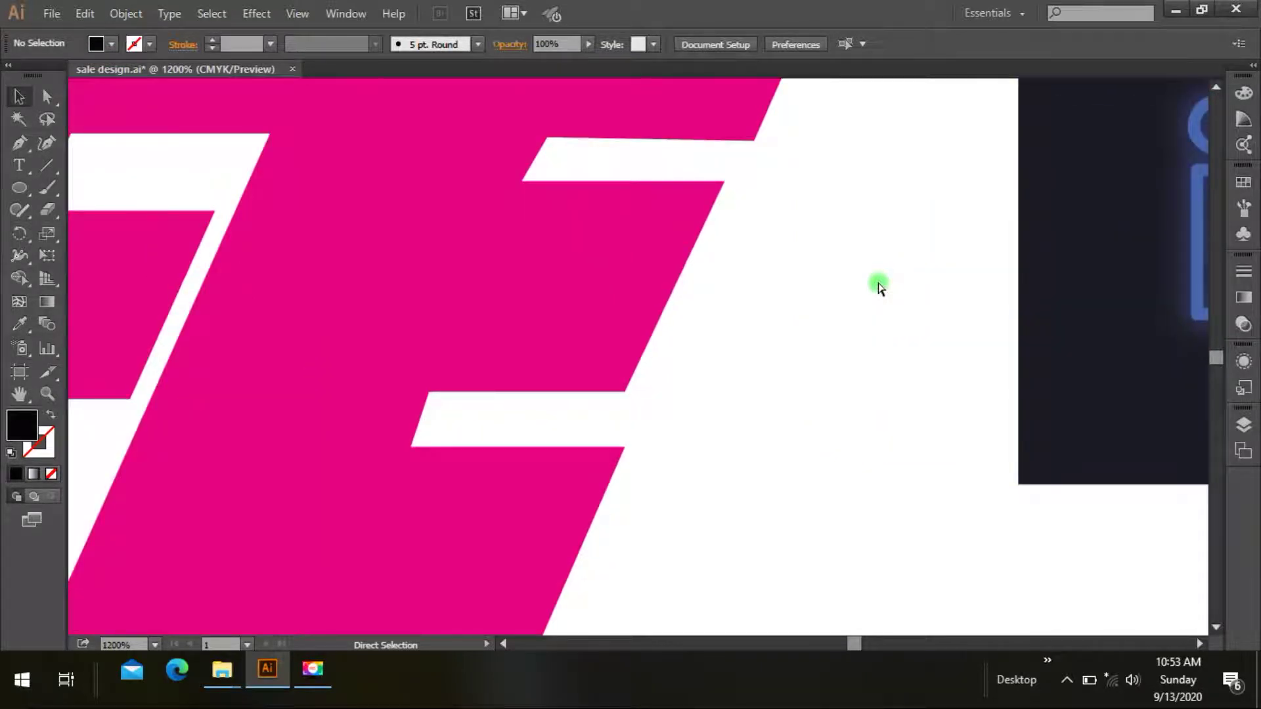
Ungroup the neon social media icon set on the dark rectangle and clear the selection.
key(ctrl+minus)
key(ctrl+minus)
key(ctrl+minus)
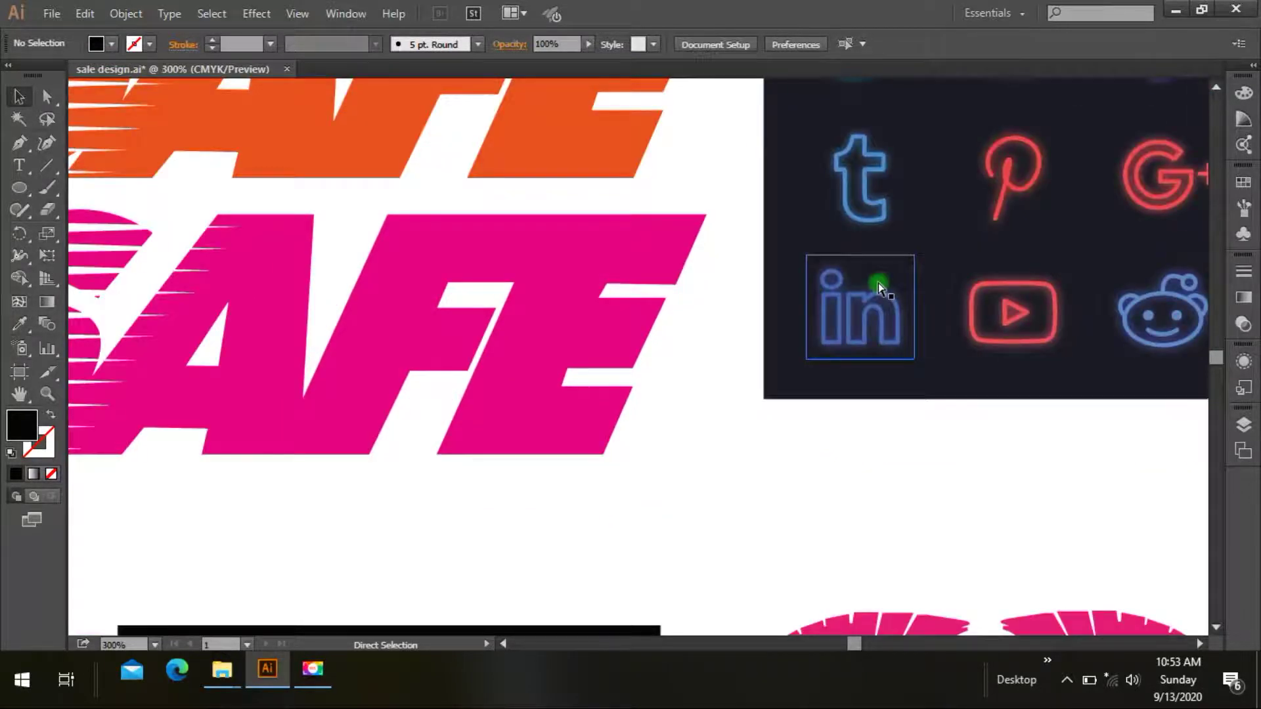
key(ctrl+minus)
key(ctrl+minus)
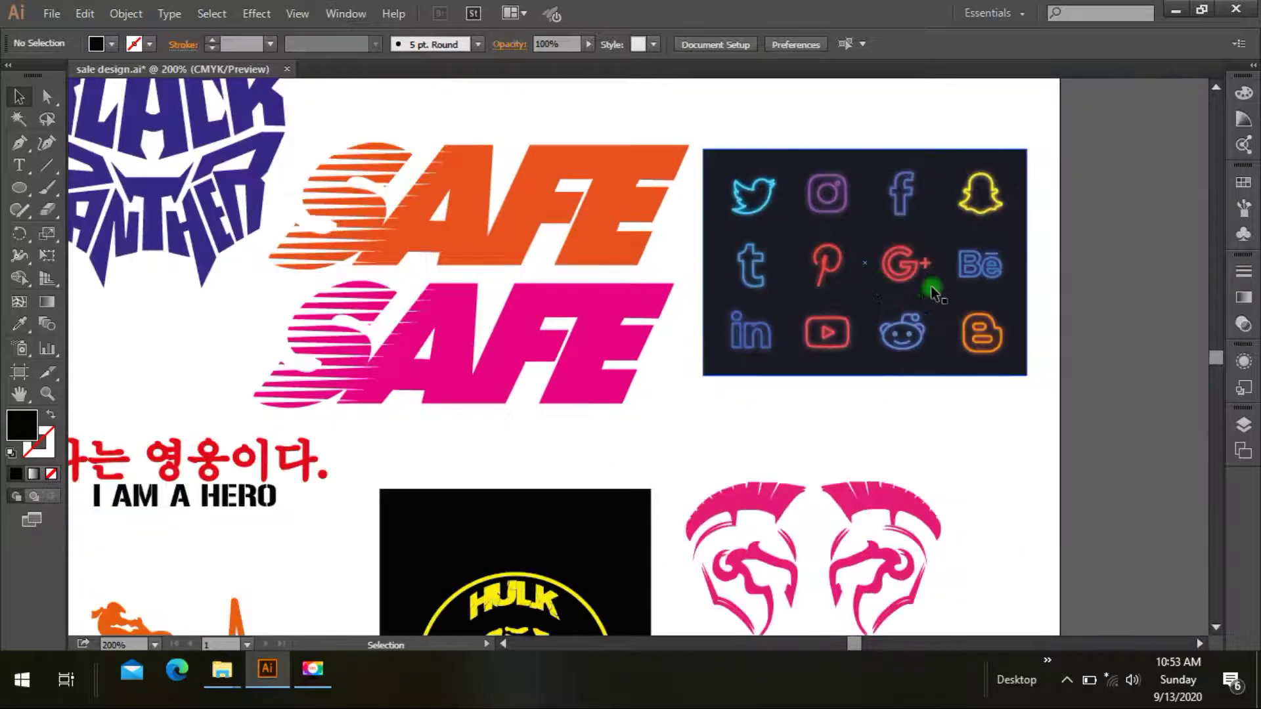
click(841, 343)
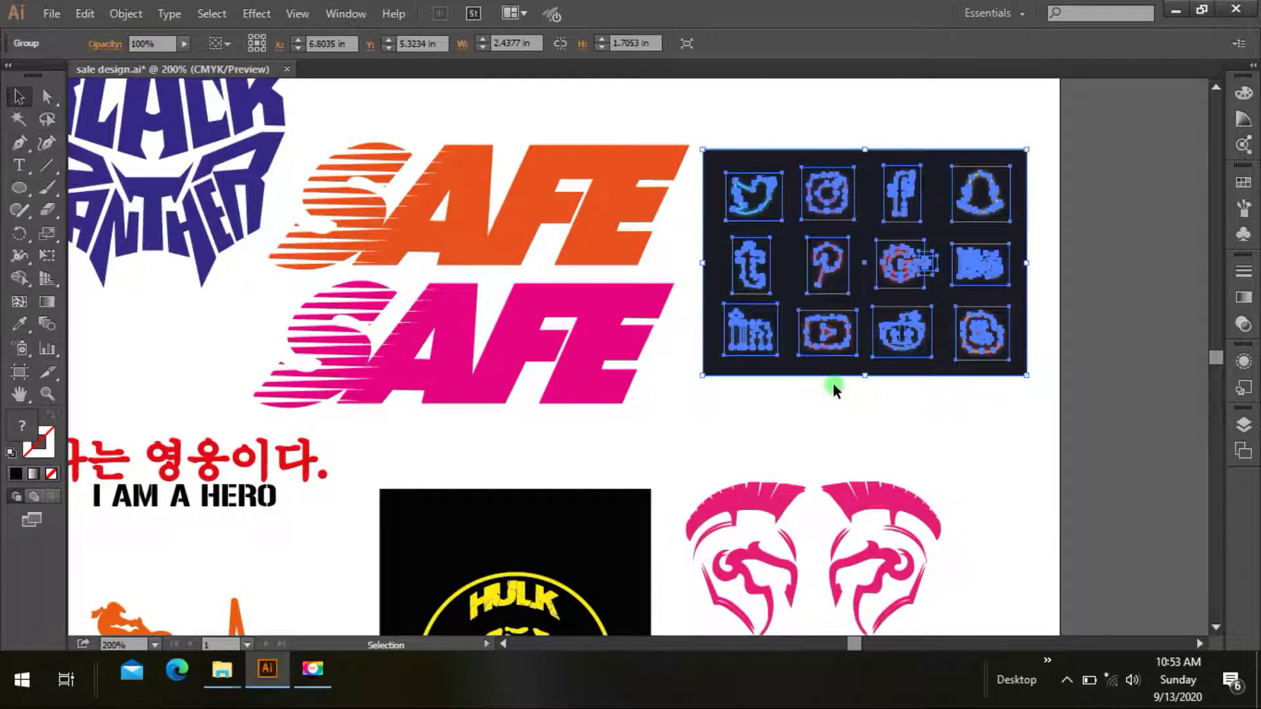
click(833, 382)
click(846, 347)
right_click(846, 348)
click(892, 455)
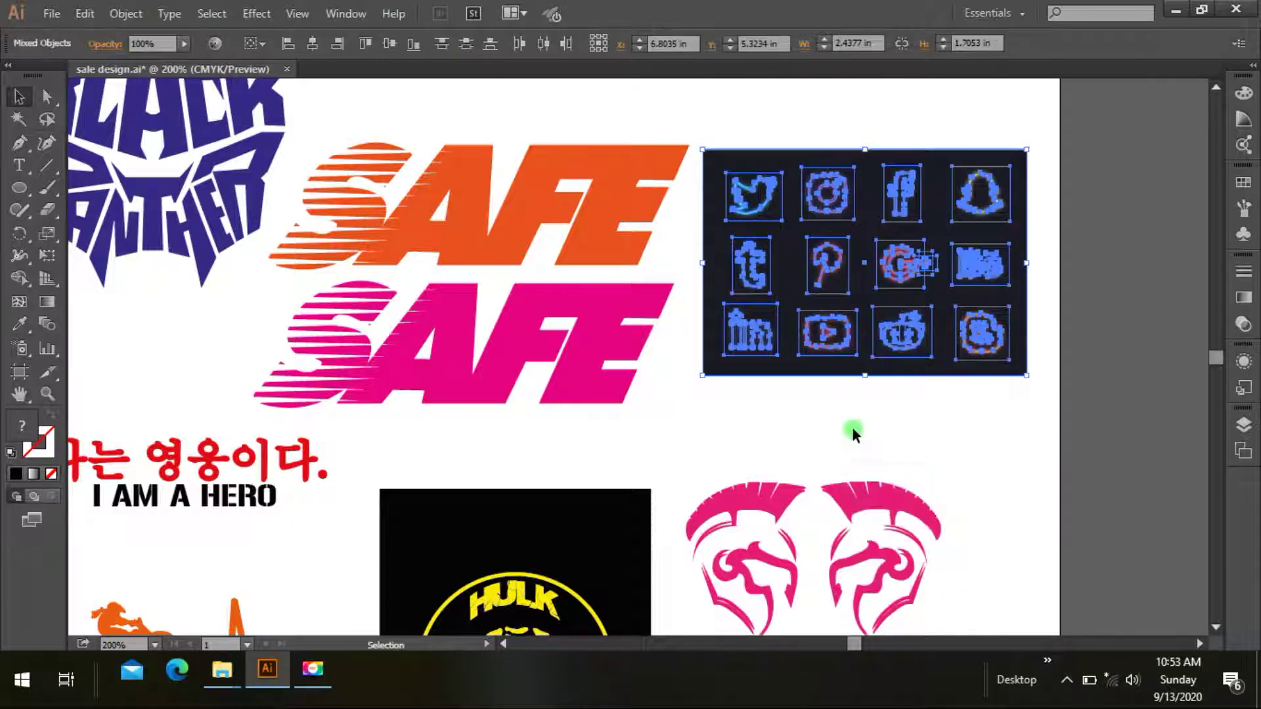
click(850, 428)
Try moving the ungrouped neon icon artwork slightly, and undo the move.
mouse_move(844, 353)
mouse_down()
mouse_move(829, 347)
mouse_move(829, 368)
mouse_move(844, 355)
mouse_up()
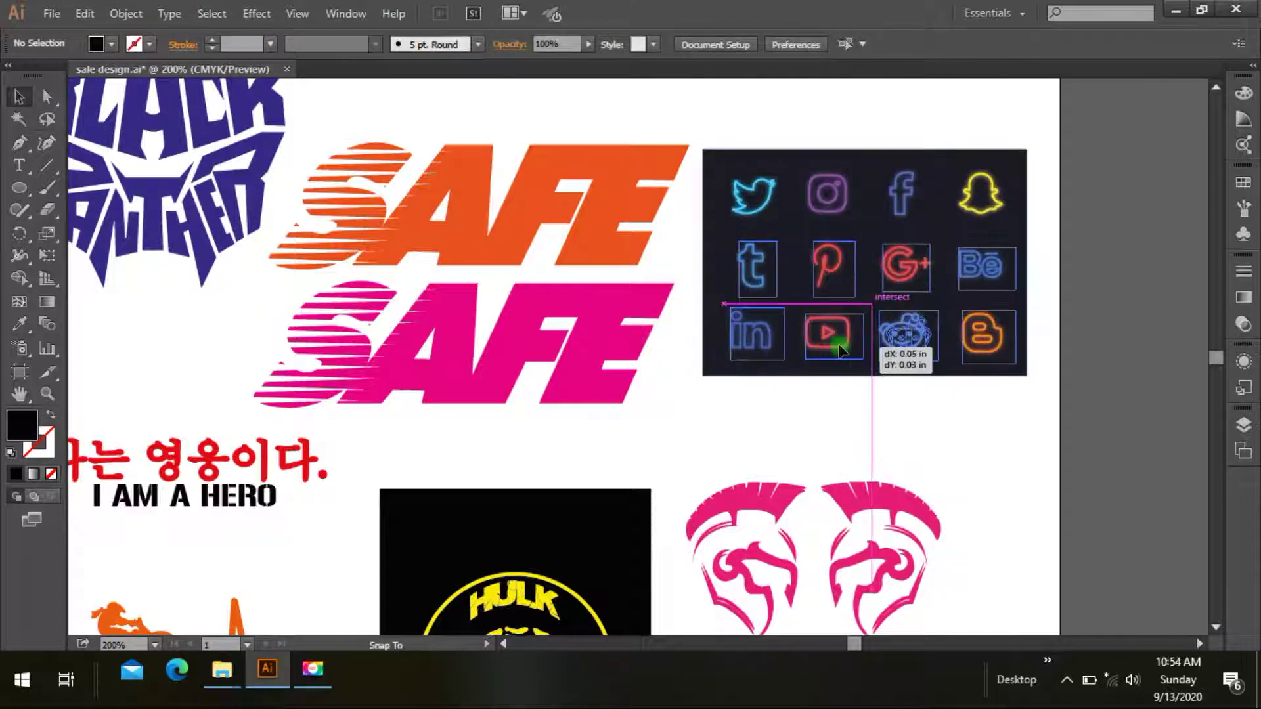
click(839, 396)
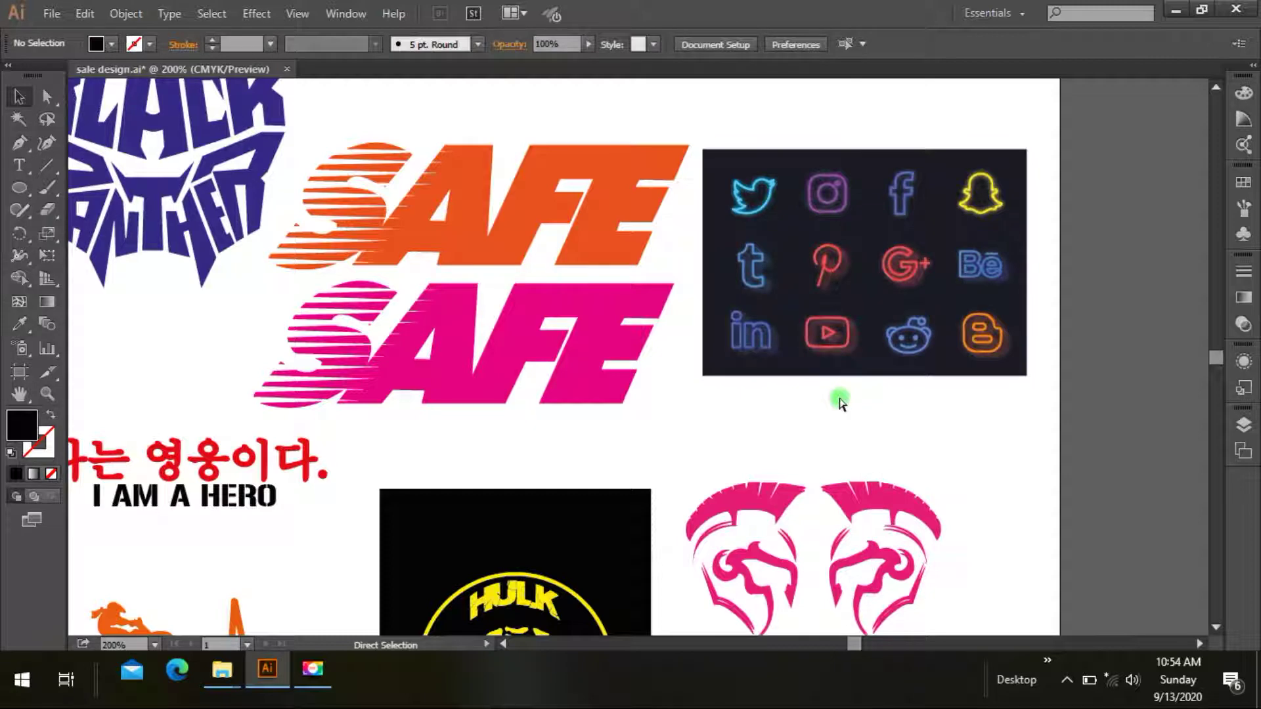
key(ctrl+z)
click(852, 399)
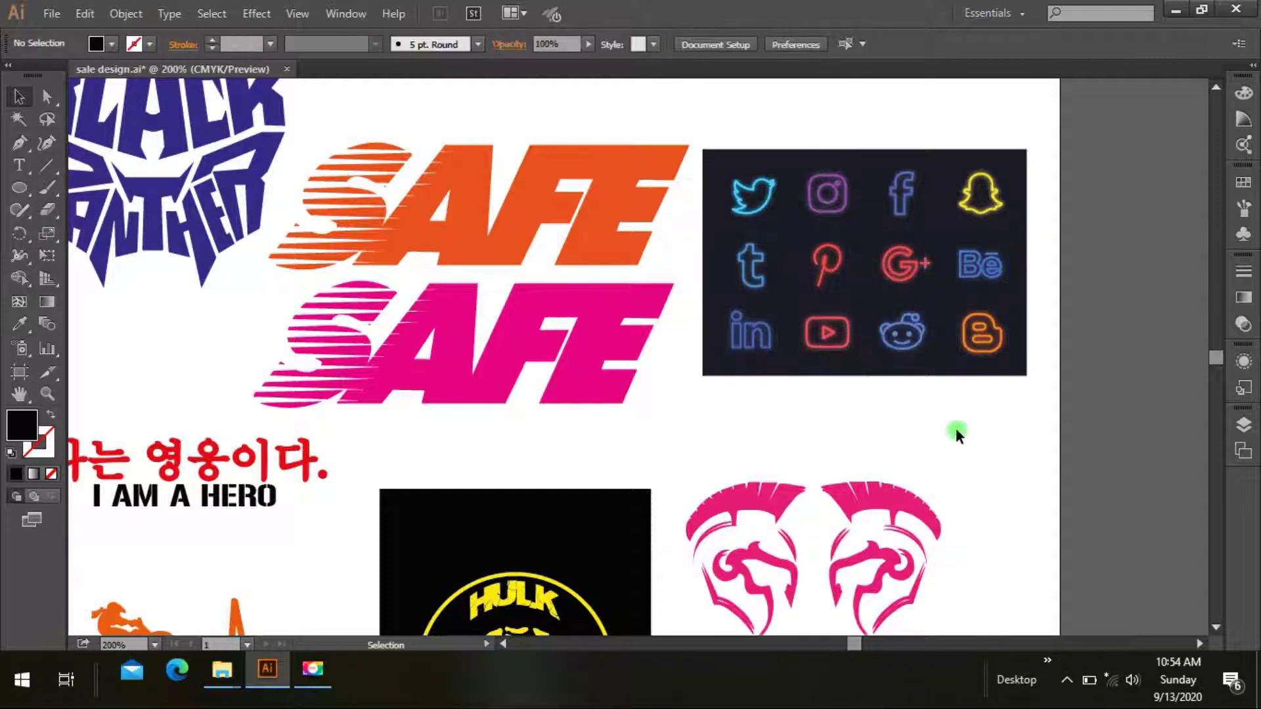
Select the two Spartan helmets together with the SPARTAN lettering and its bars, and enlarge them slightly.
scroll(956, 428, up, 3)
scroll(953, 428, down, 2)
scroll(934, 468, down, 2)
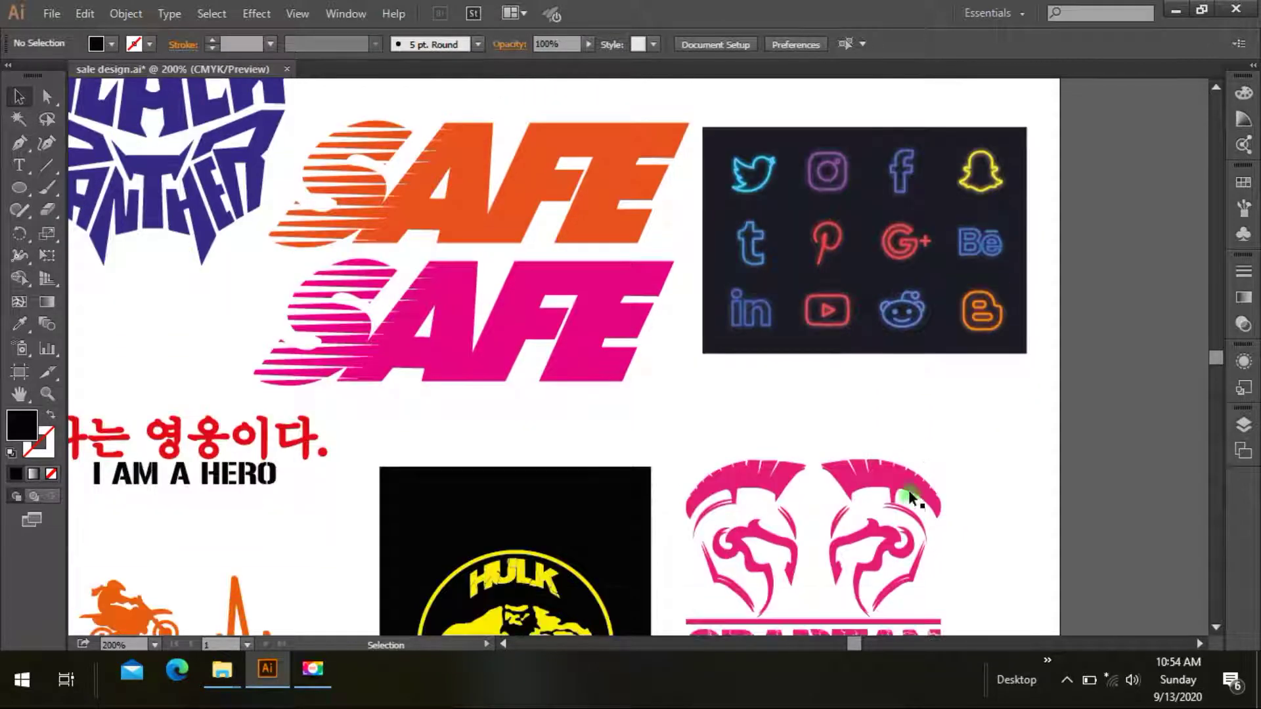
click(908, 490)
scroll(983, 527, down, 4)
scroll(984, 527, down, 1)
drag(996, 390, 732, 577)
scroll(732, 578, down, 1)
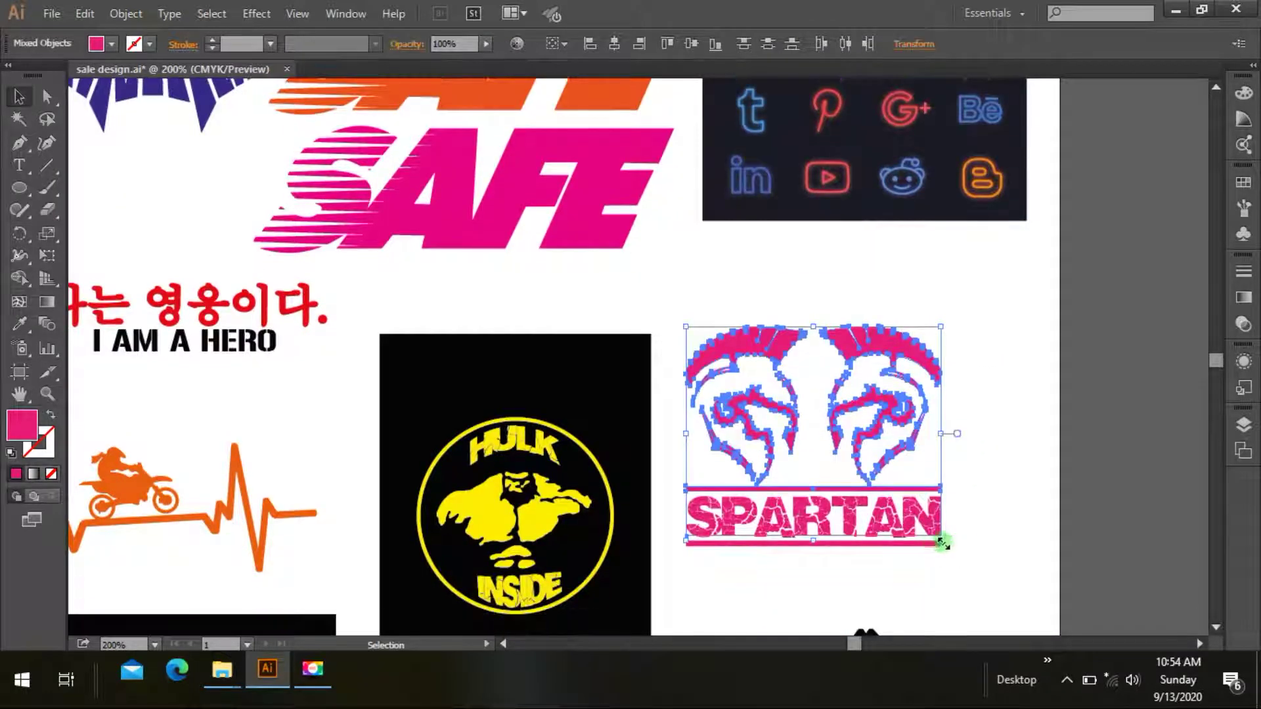
click(974, 344)
drag(797, 485, 709, 575)
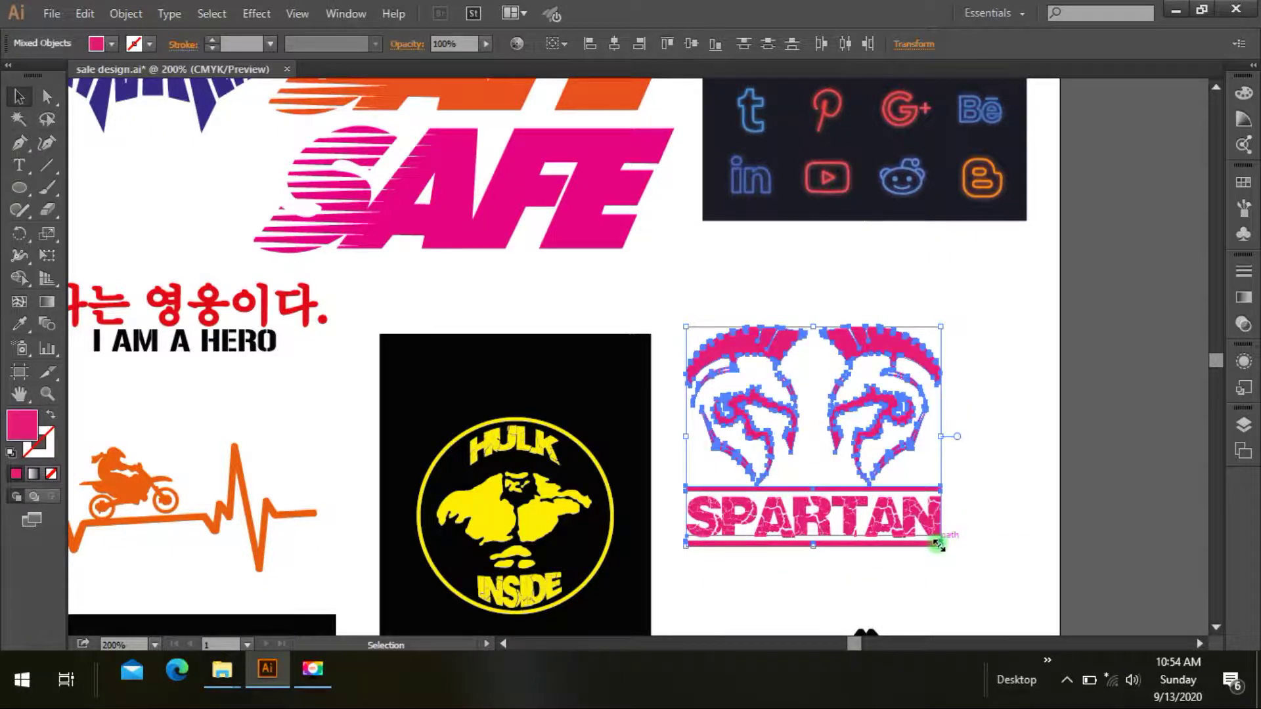
drag(939, 544, 996, 594)
click(1046, 477)
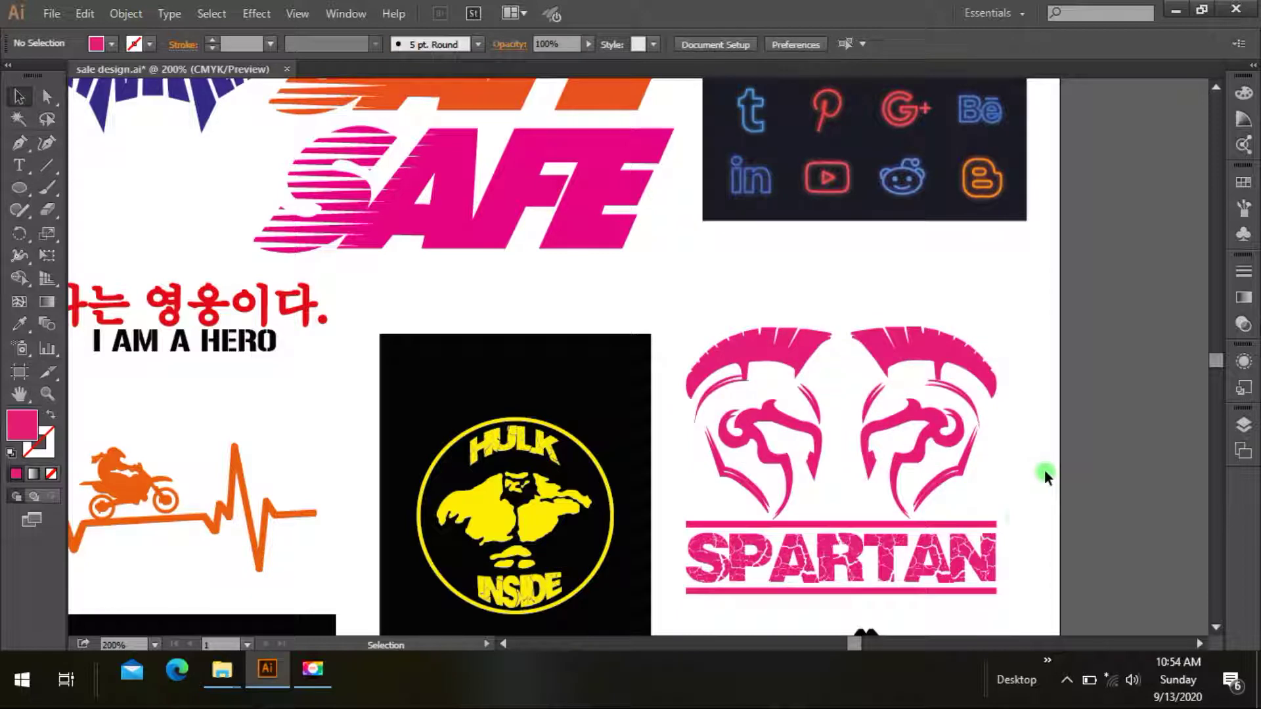
Examine the Spartan helmets and the cracked SPARTAN lettering up close for edge quality.
scroll(1006, 526, down, 3)
key(ctrl+plus)
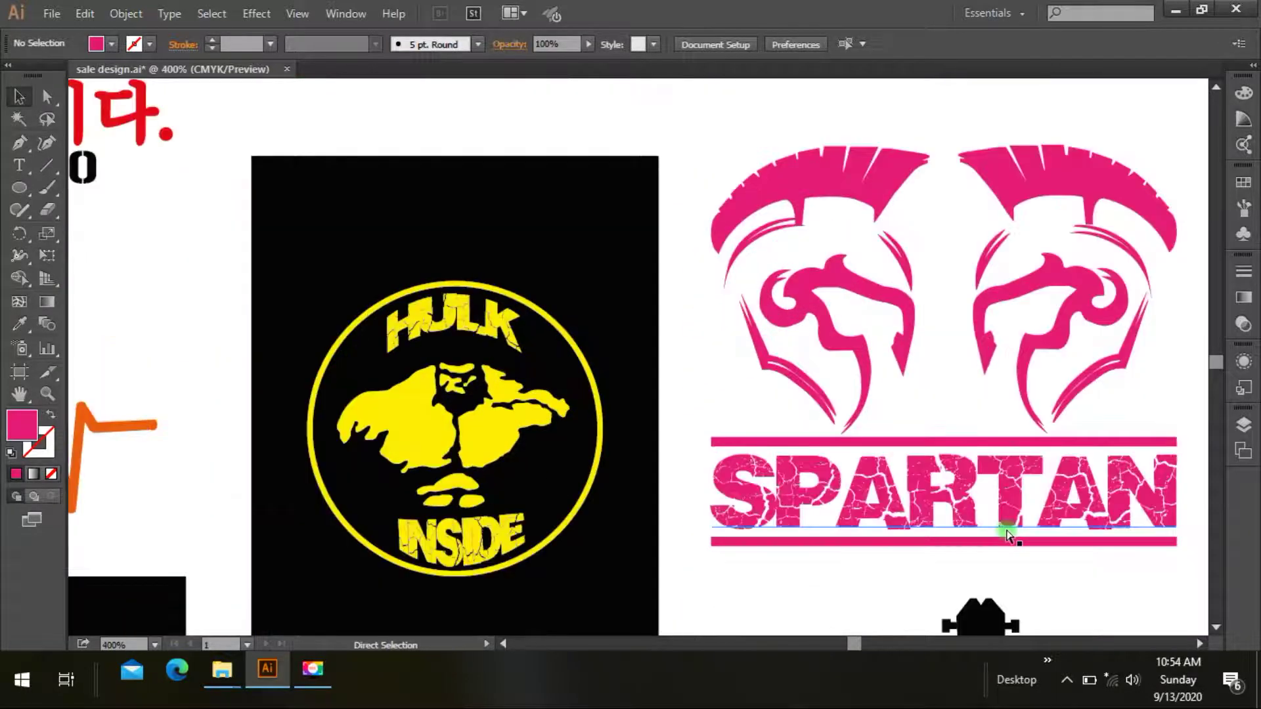
key(ctrl+plus)
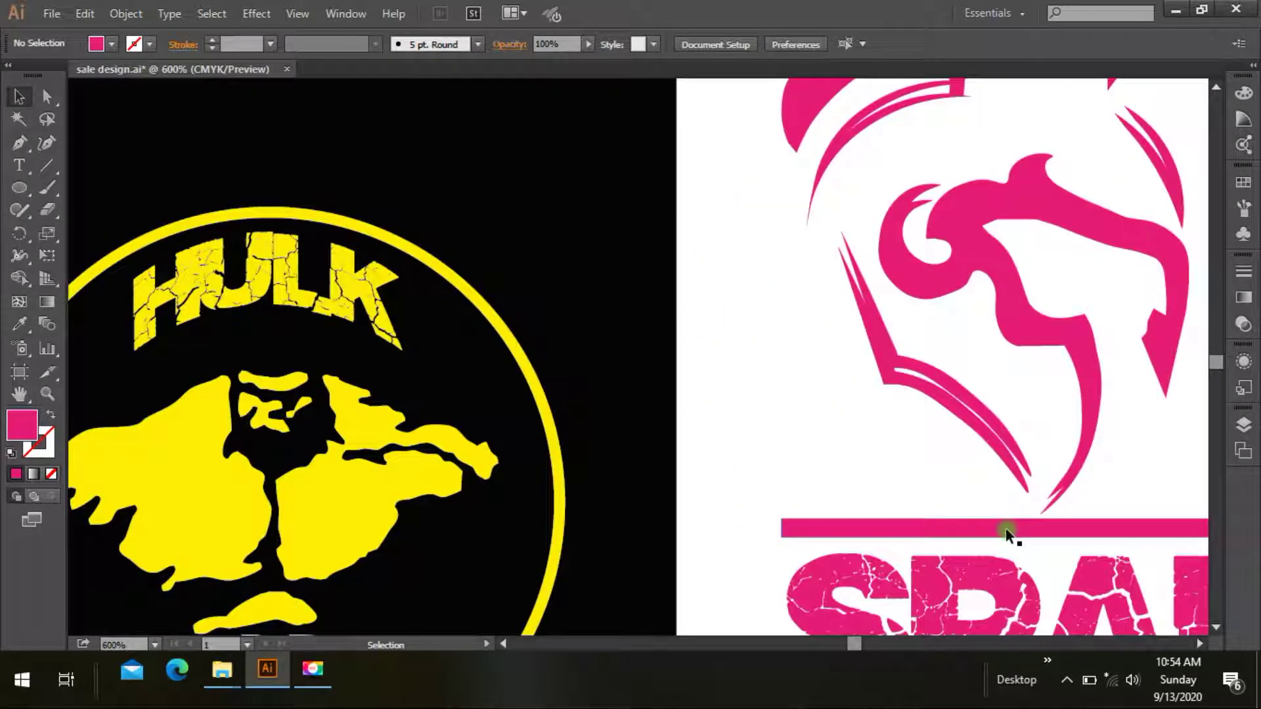
mouse_move(866, 647)
mouse_down()
mouse_move(890, 649)
mouse_move(857, 645)
mouse_up()
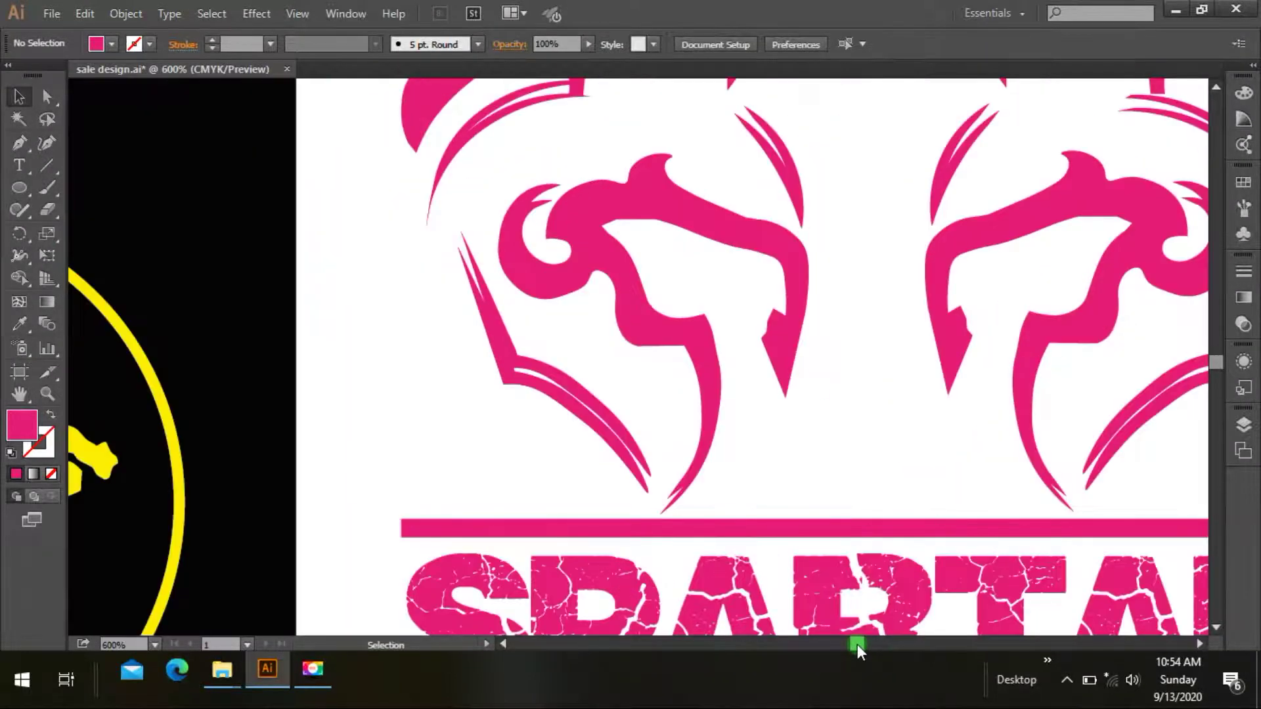
scroll(846, 601, down, 2)
scroll(846, 601, down, 2)
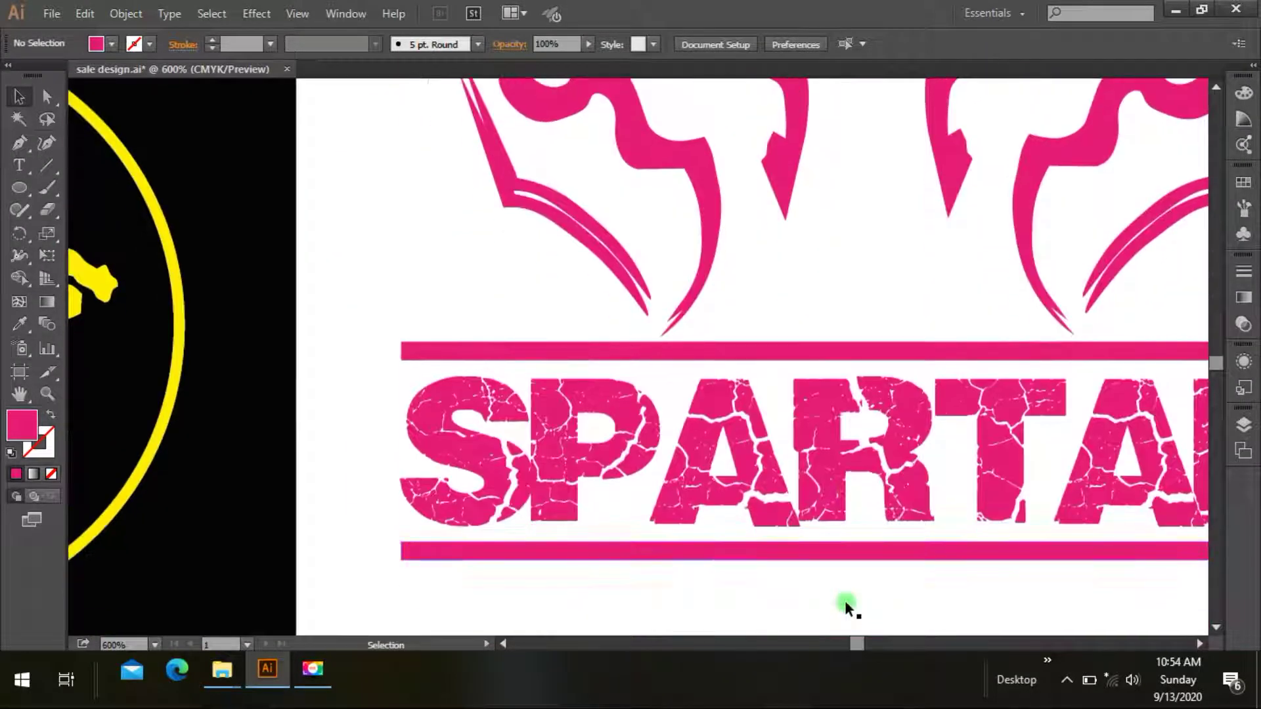
scroll(845, 601, up, 1)
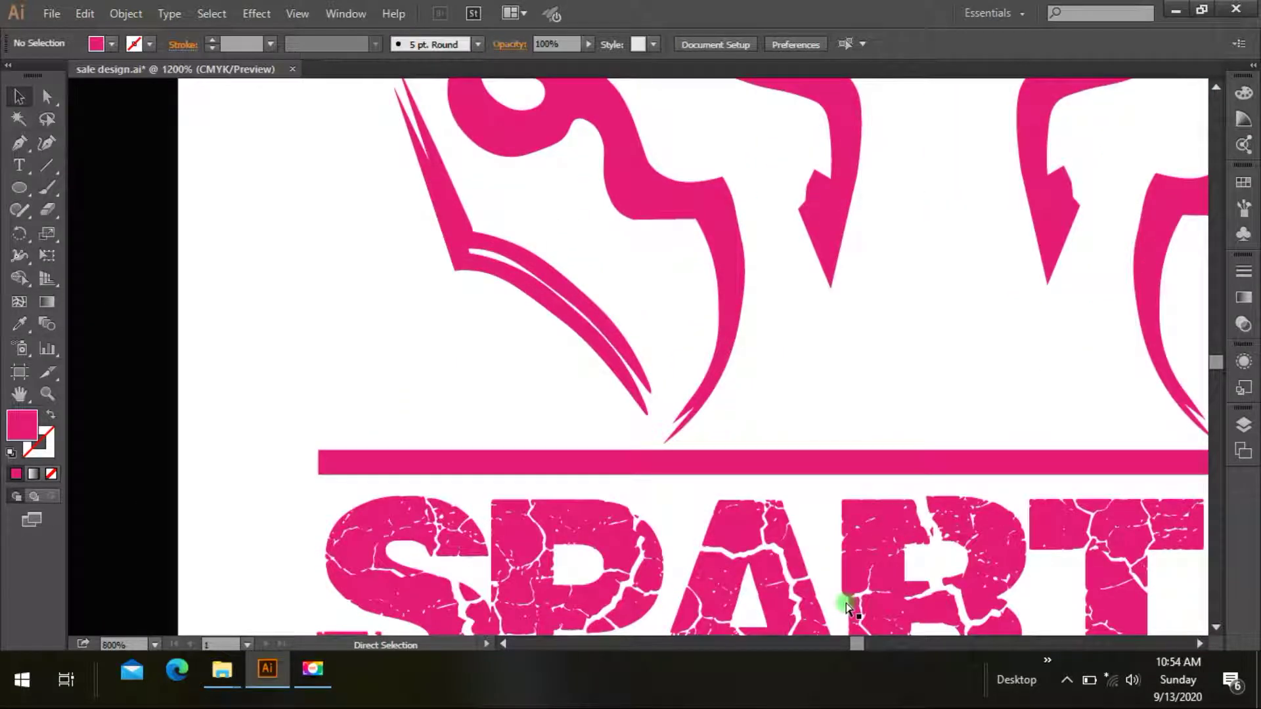
scroll(847, 607, up, 3)
scroll(848, 608, up, 1)
scroll(848, 608, down, 2)
scroll(846, 606, down, 3)
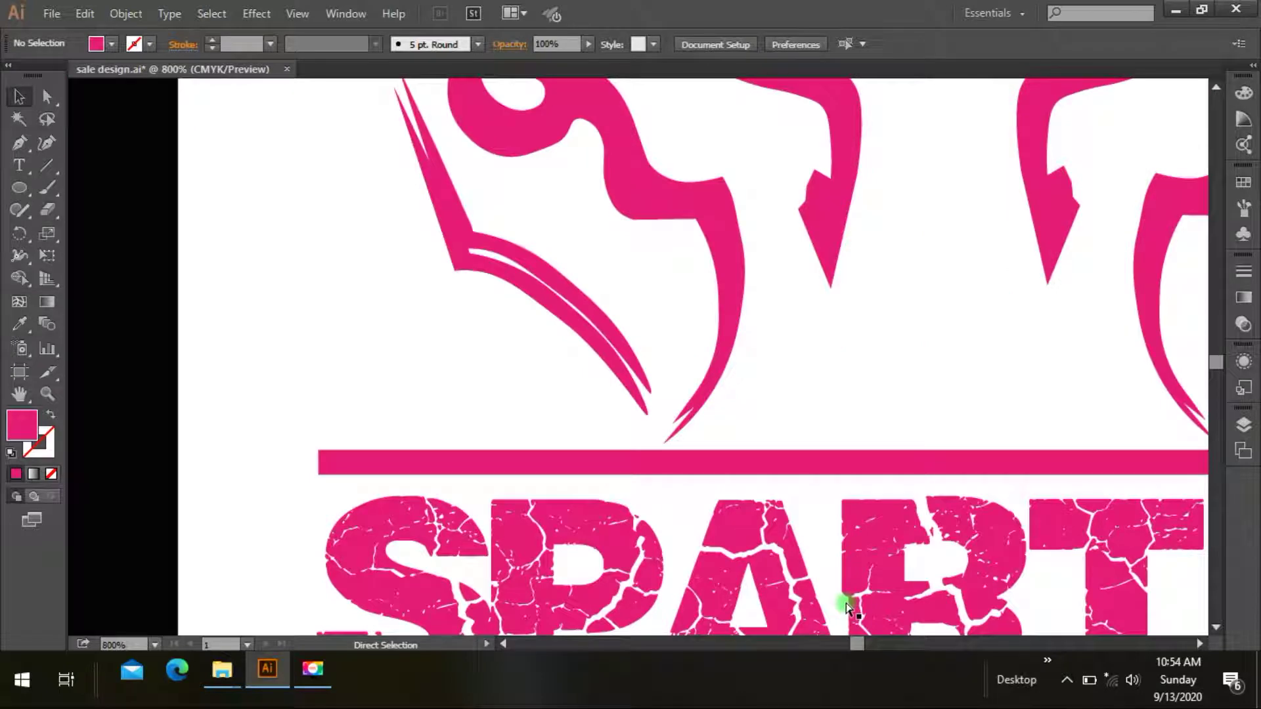
scroll(847, 607, down, 1)
scroll(847, 607, down, 1)
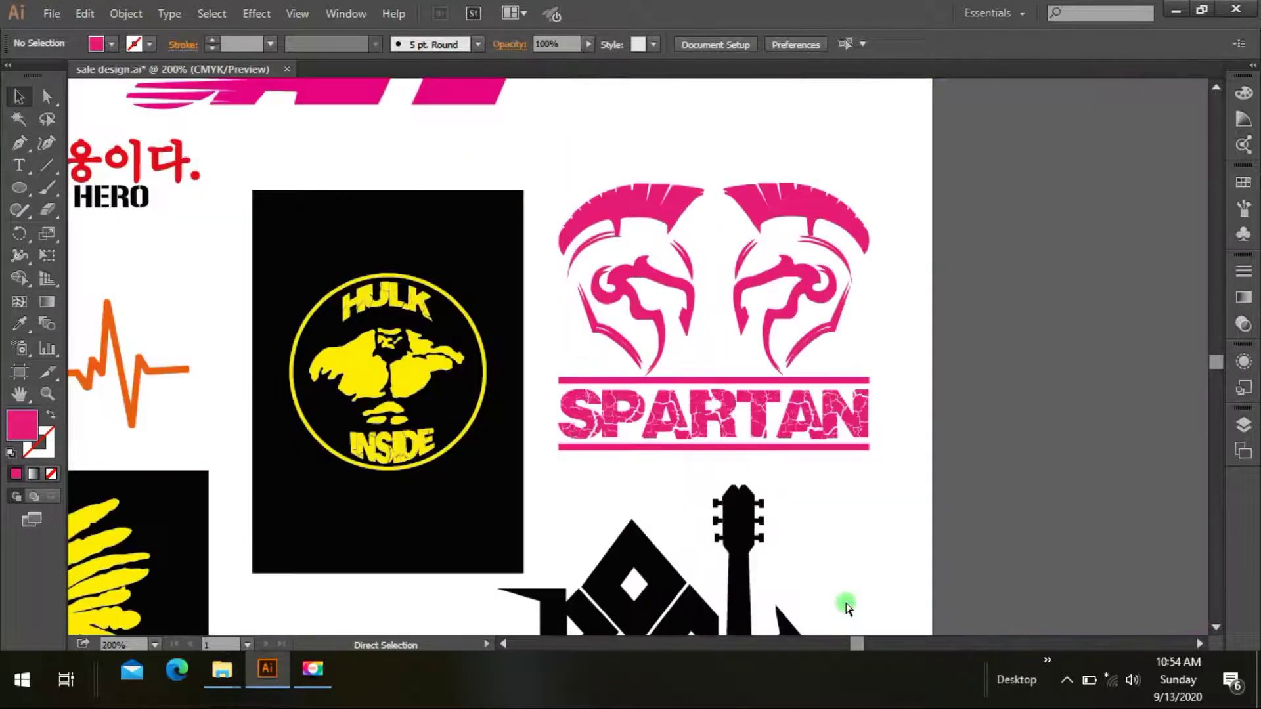
scroll(847, 607, down, 2)
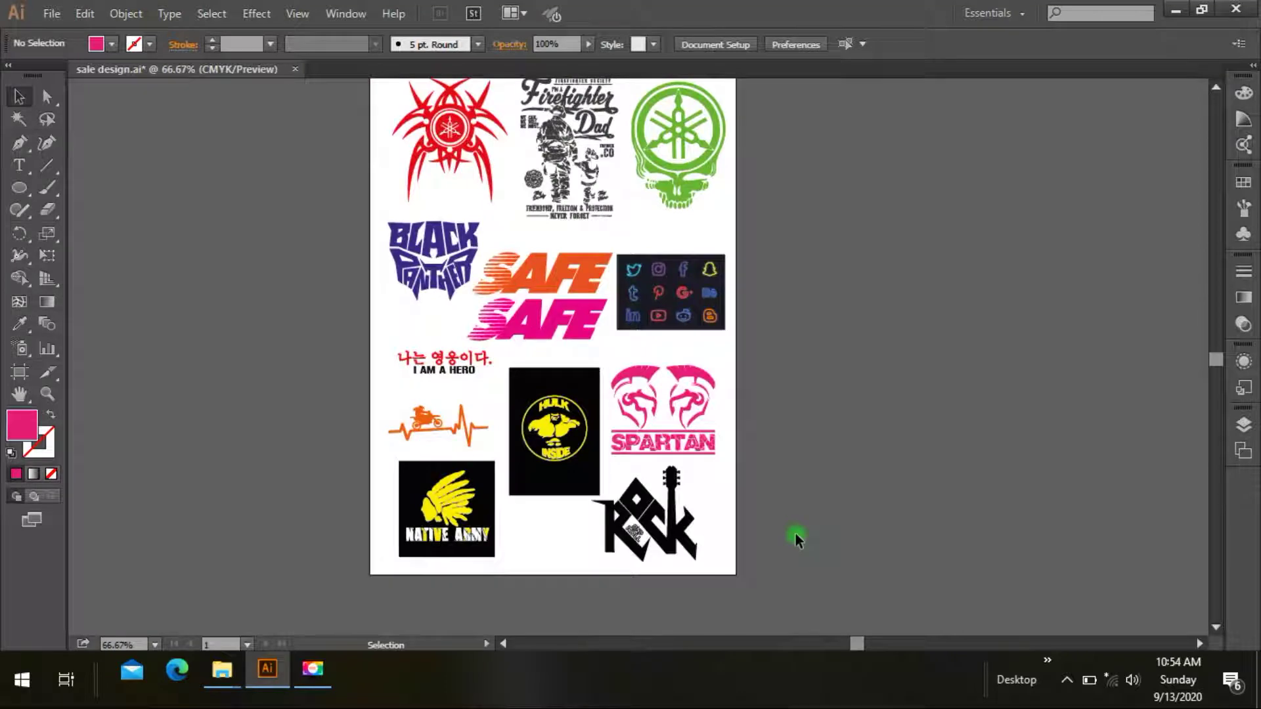
Ungroup the NATIVE ARMY design so its artwork separates from the black square background.
click(414, 550)
scroll(402, 559, down, 2)
scroll(398, 552, down, 2)
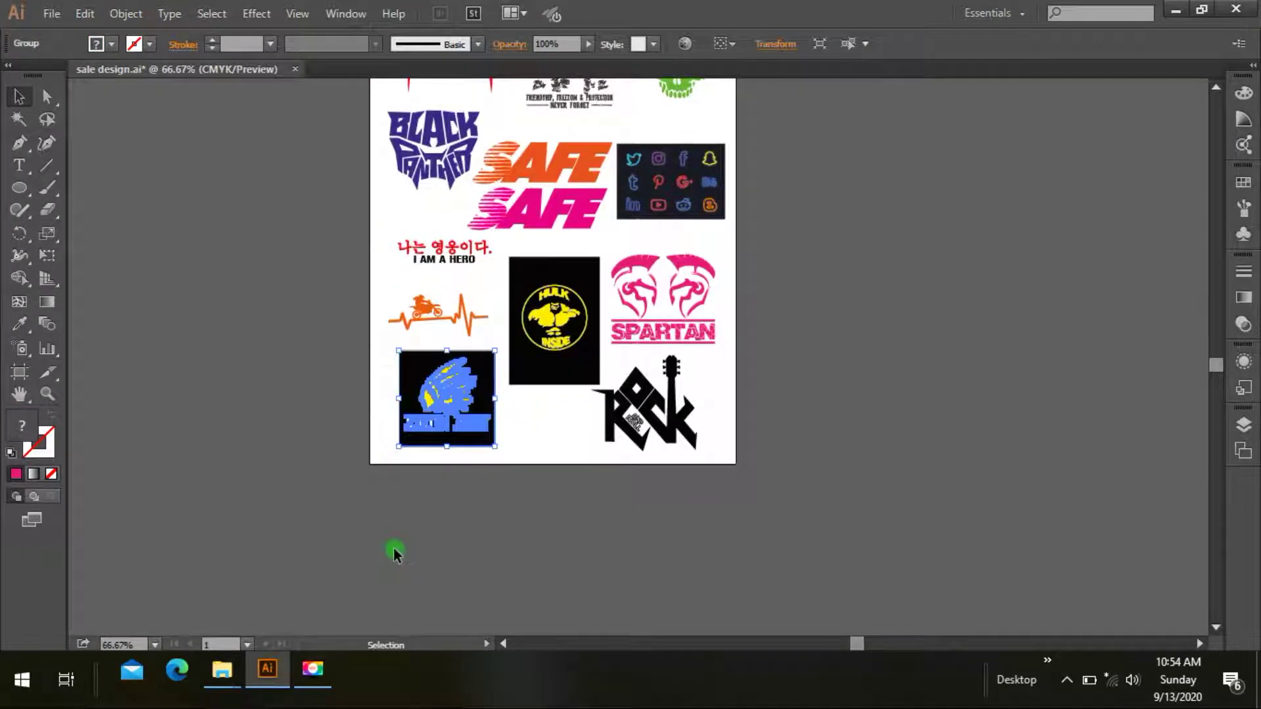
key(ctrl+plus)
click(392, 546)
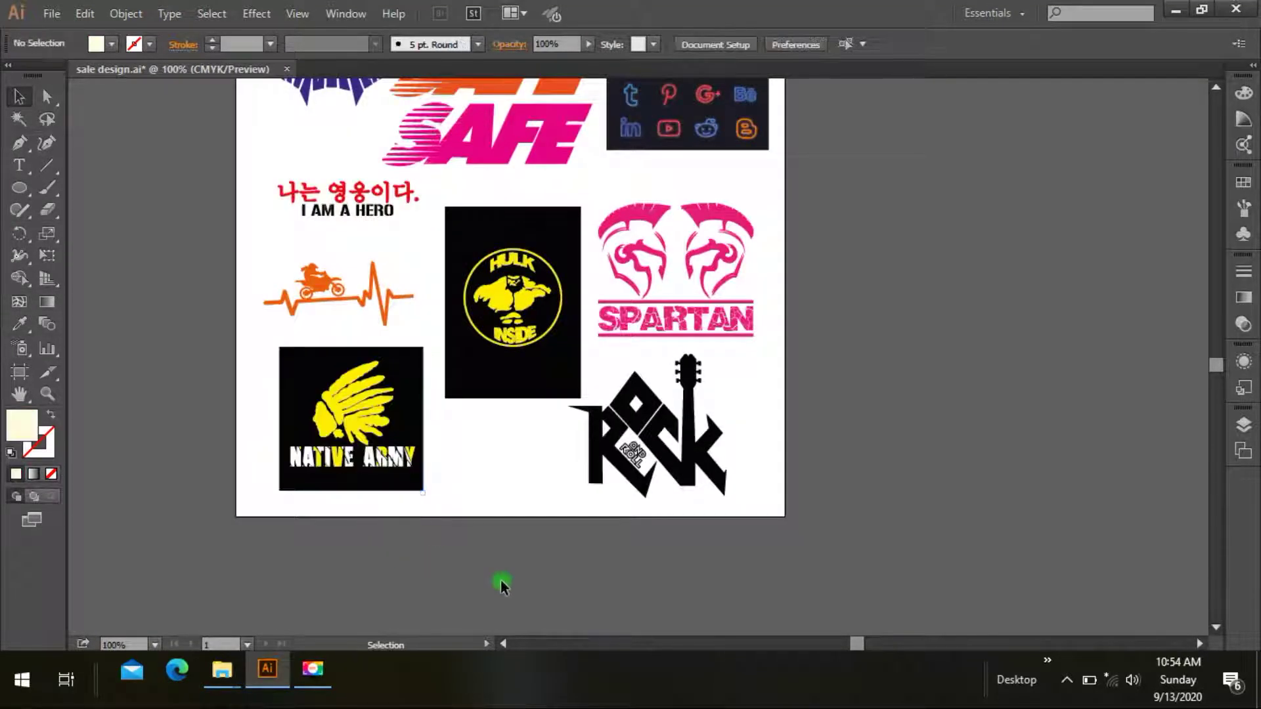
drag(861, 649, 846, 650)
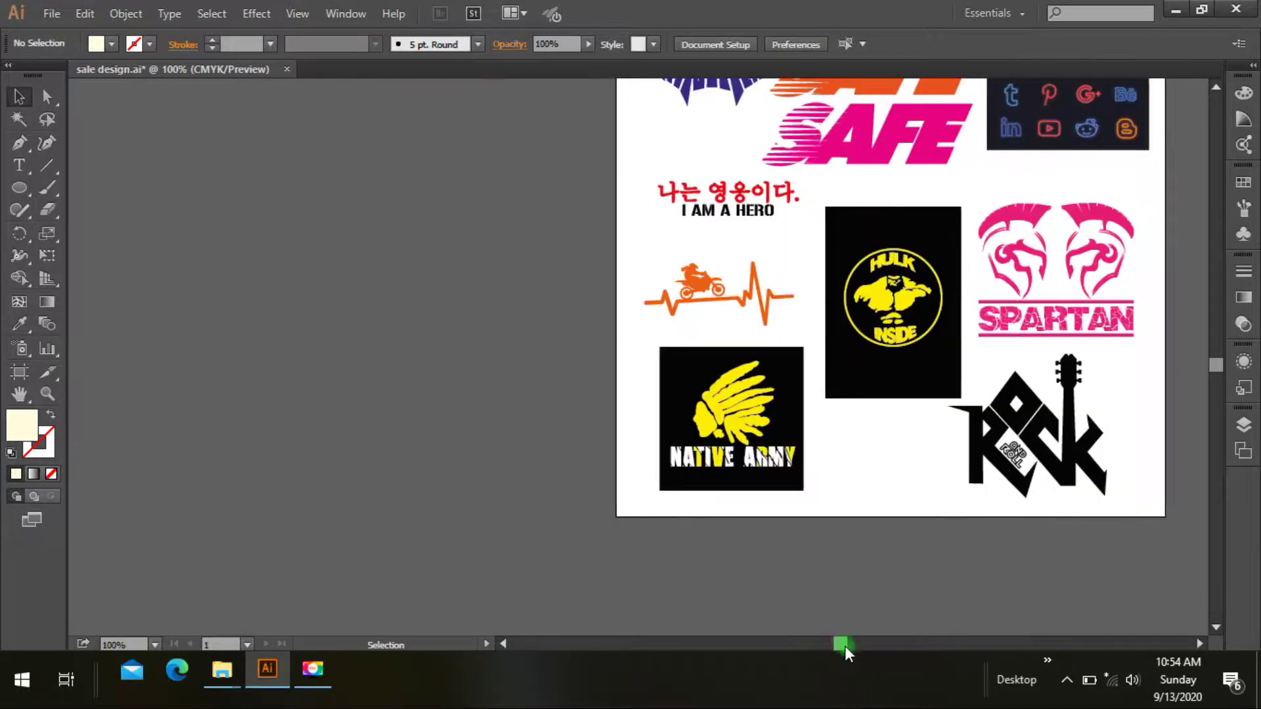
key(ctrl+plus)
key(ctrl+plus)
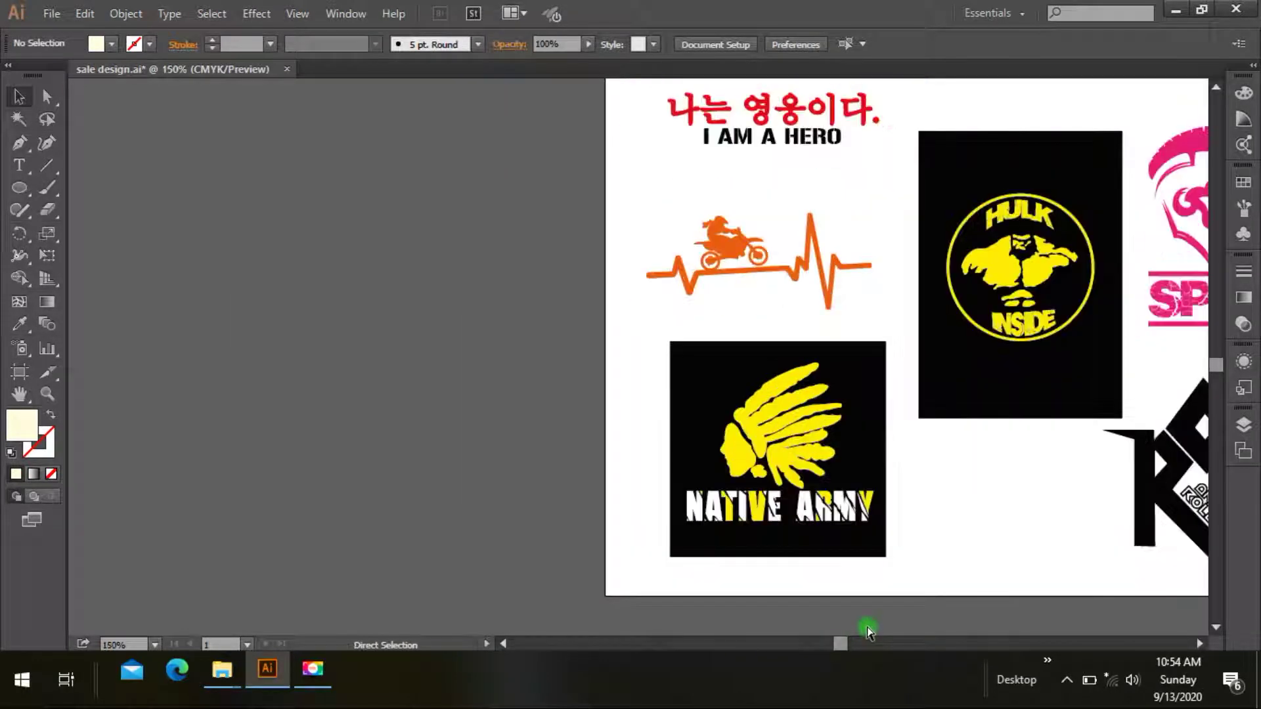
scroll(558, 484, down, 2)
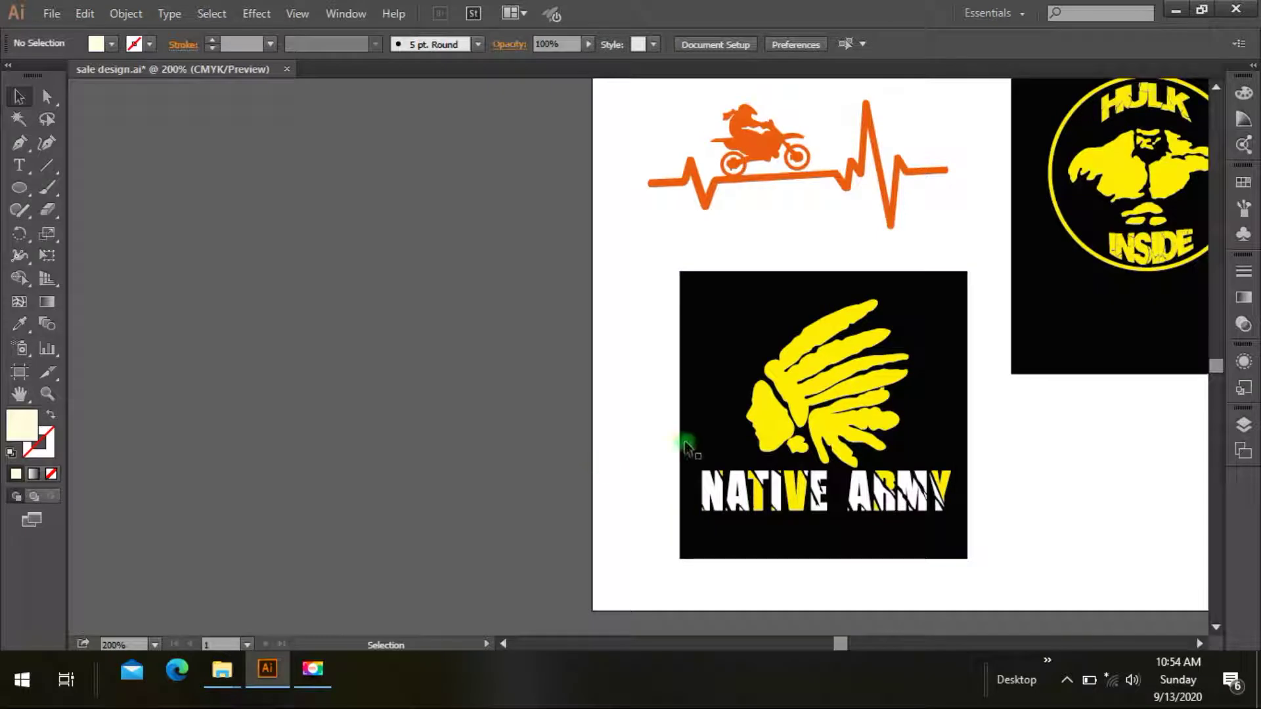
click(809, 427)
right_click(811, 428)
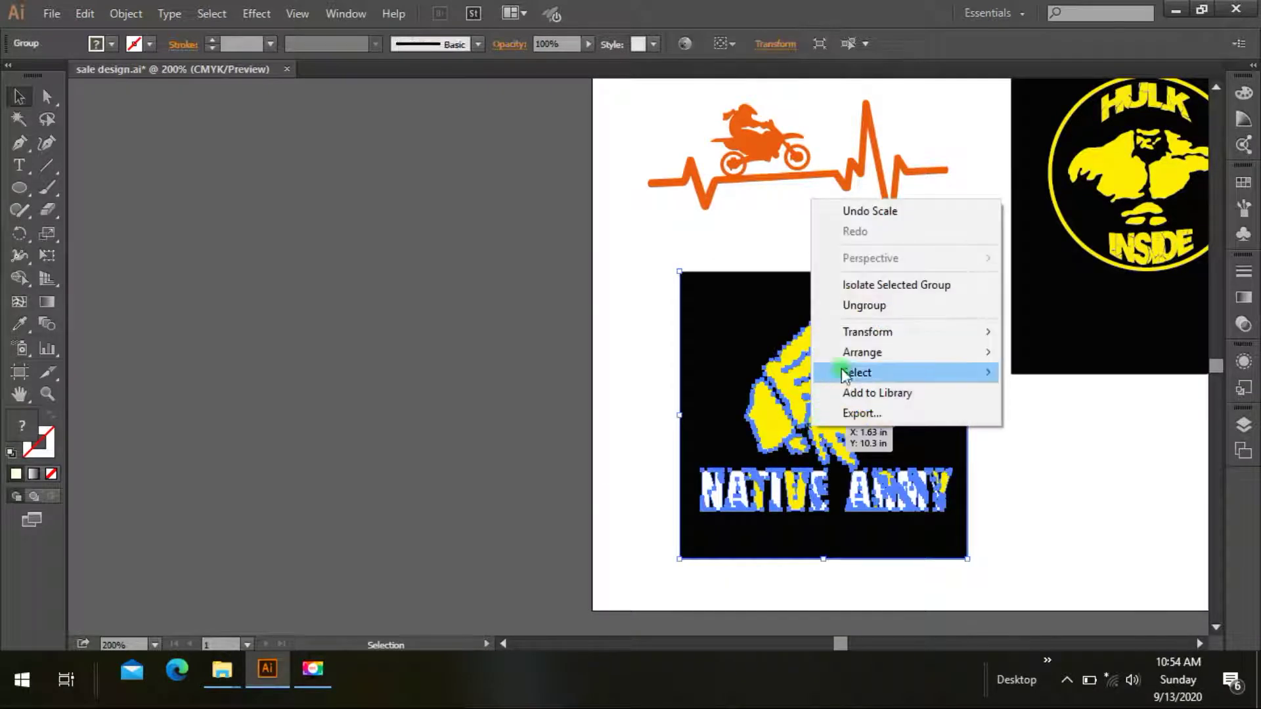
click(865, 308)
click(527, 422)
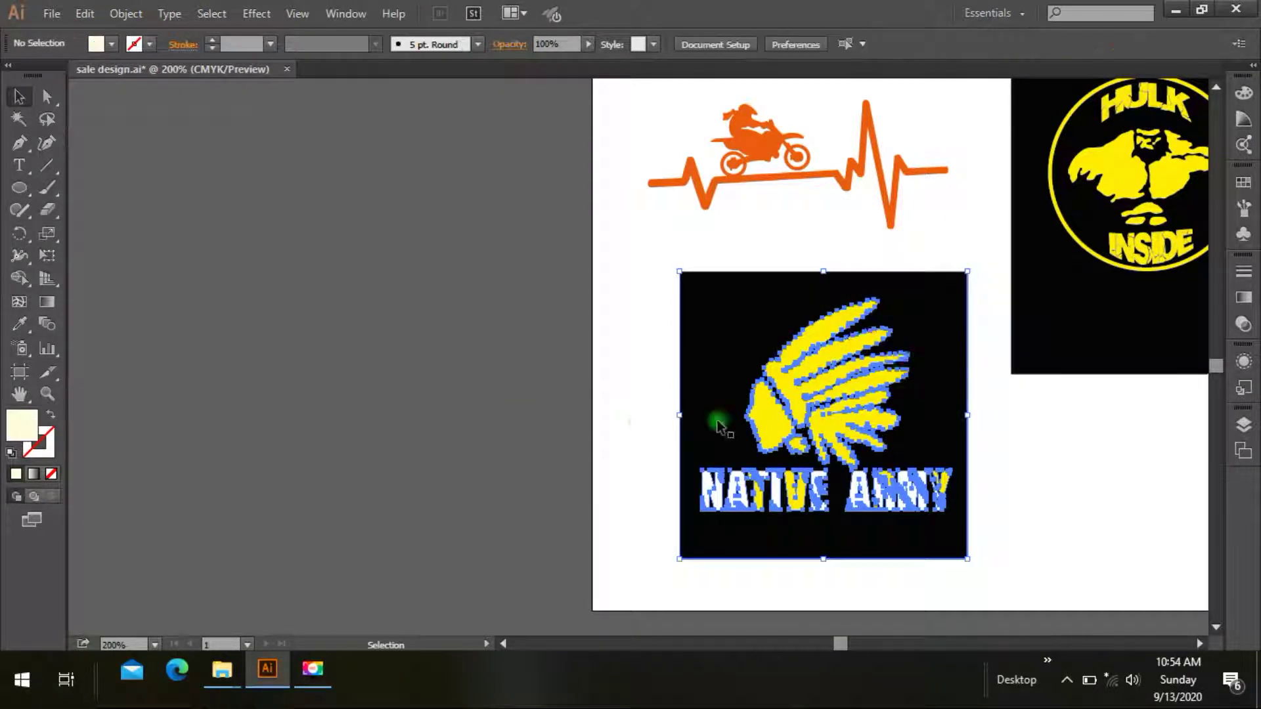
Ungroup the inner NATIVE ARMY artwork so the headdress figure separates from the lettering.
click(754, 412)
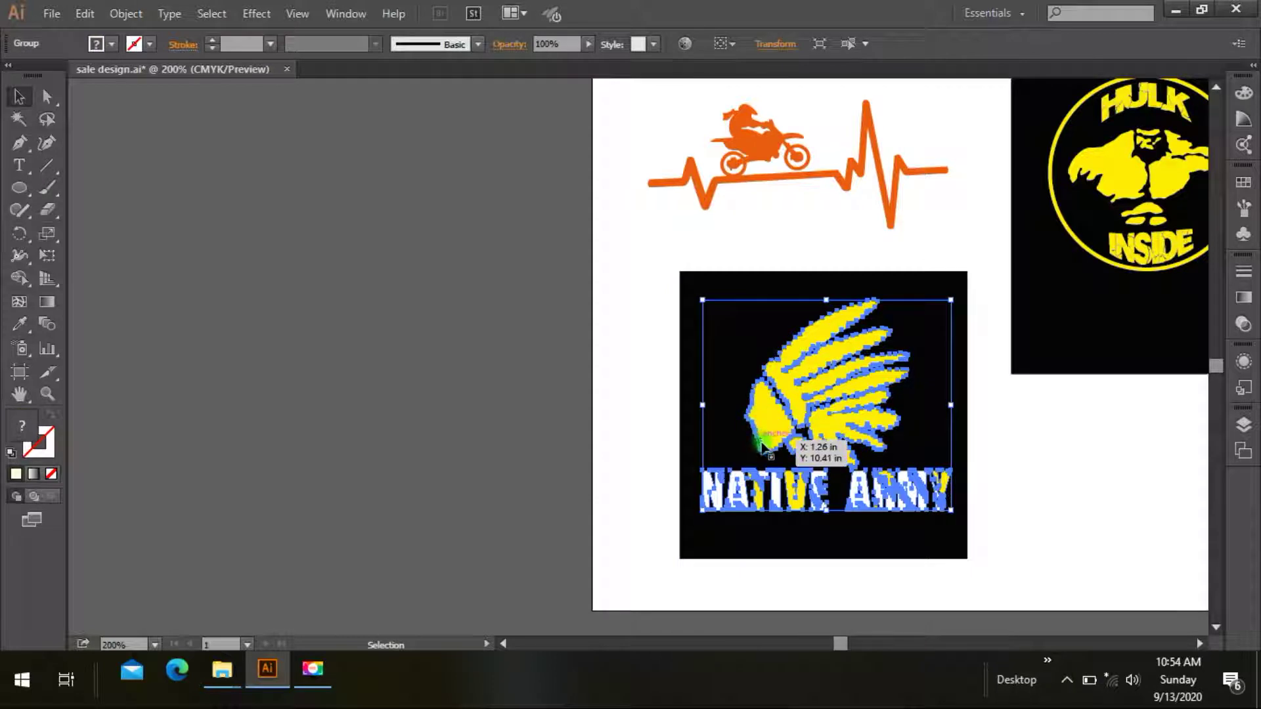
right_click(780, 439)
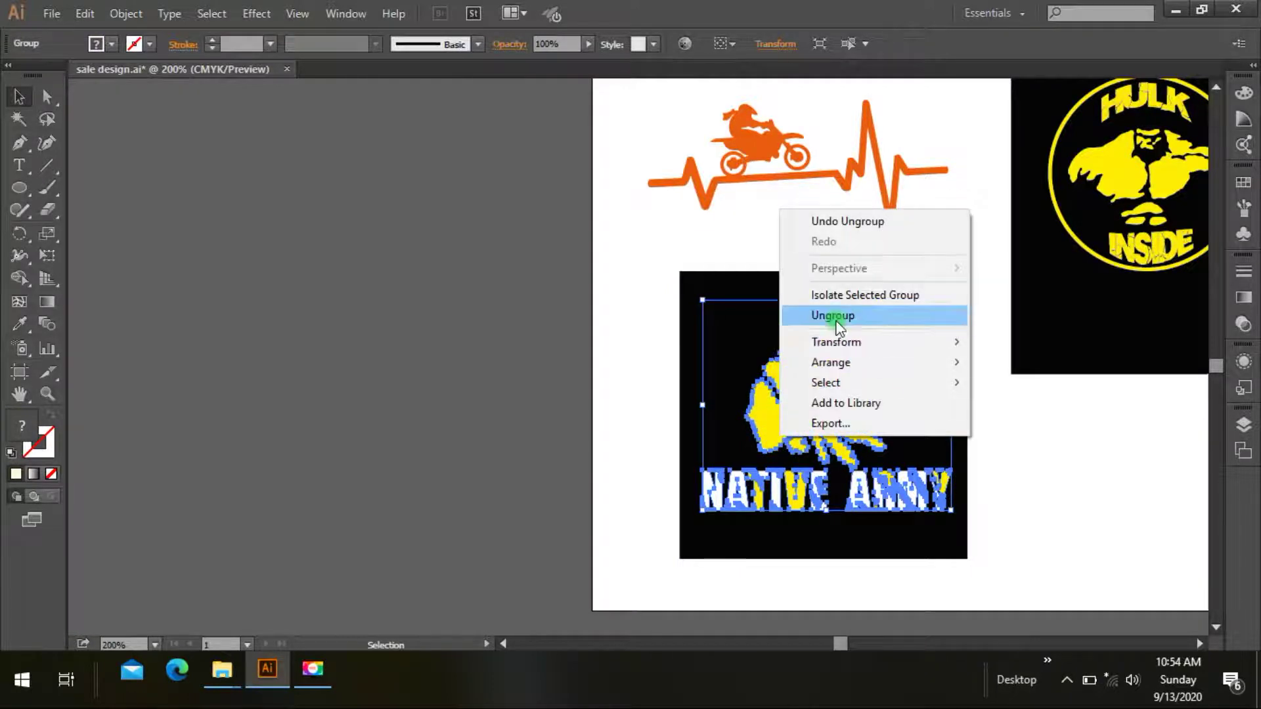
click(839, 324)
click(522, 375)
Change the fill of the feathered headdress figure to magenta and deselect it.
click(771, 415)
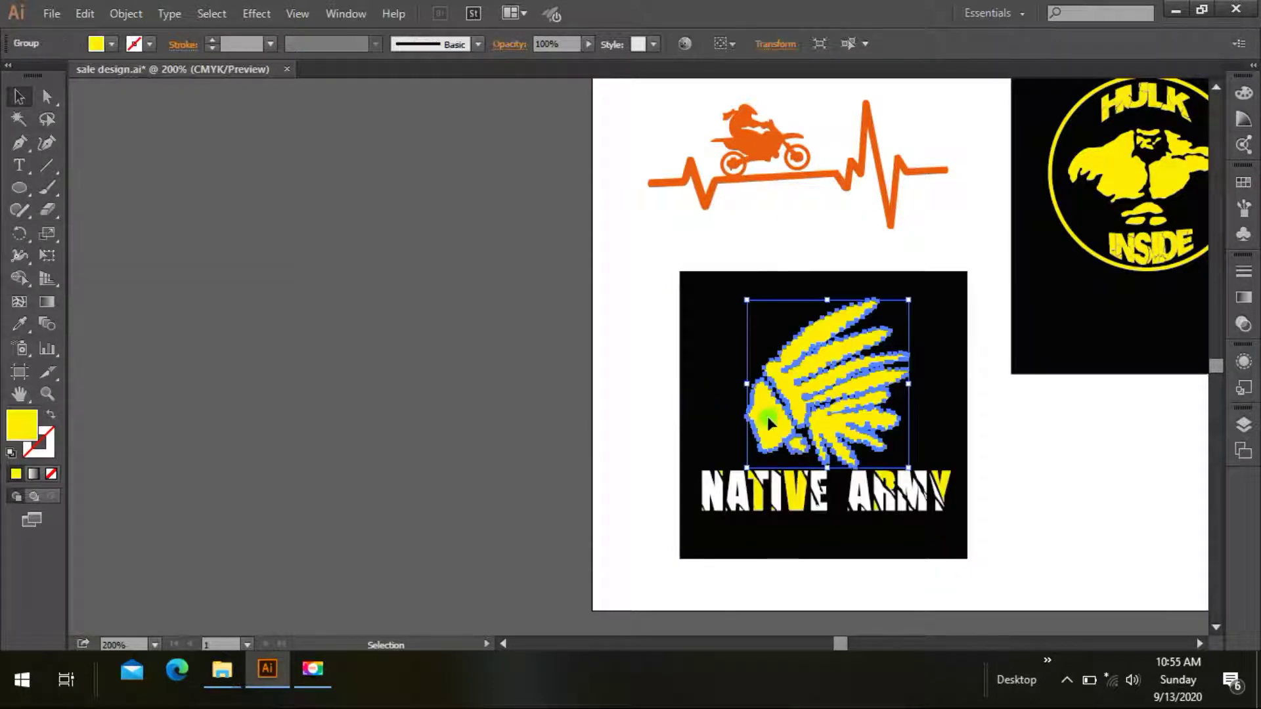
click(113, 44)
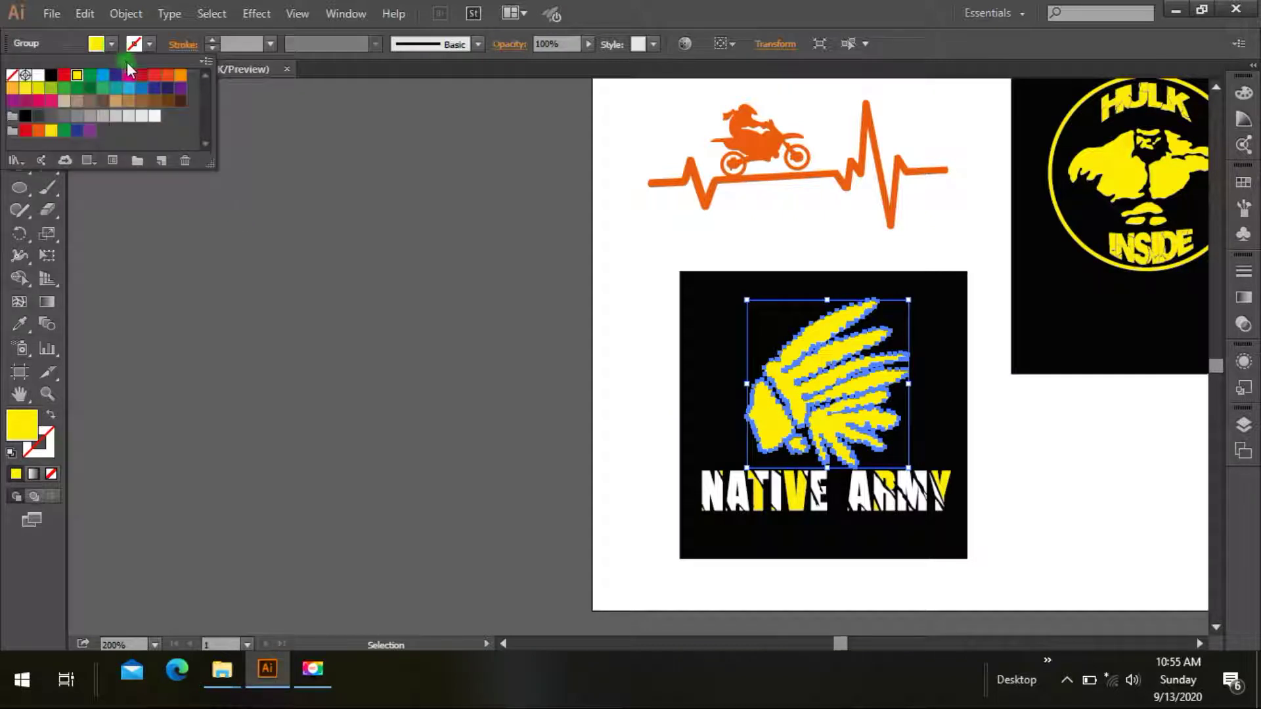
click(129, 75)
click(306, 289)
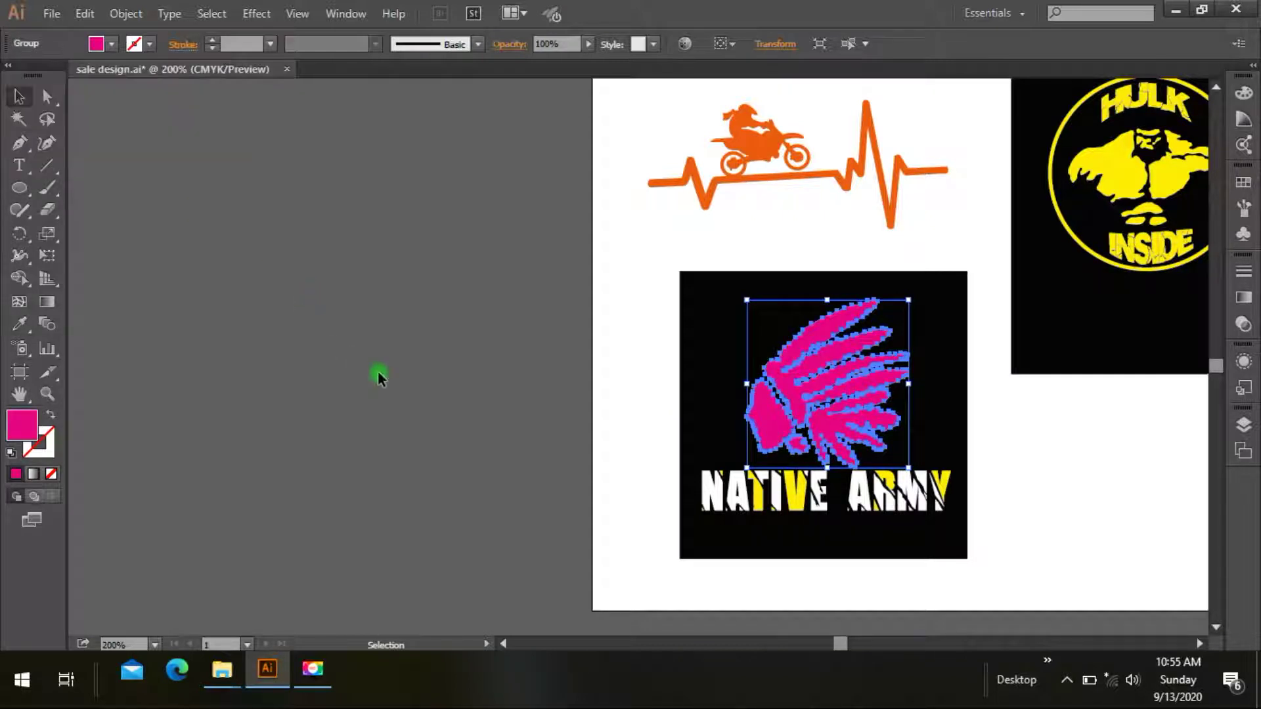
click(550, 443)
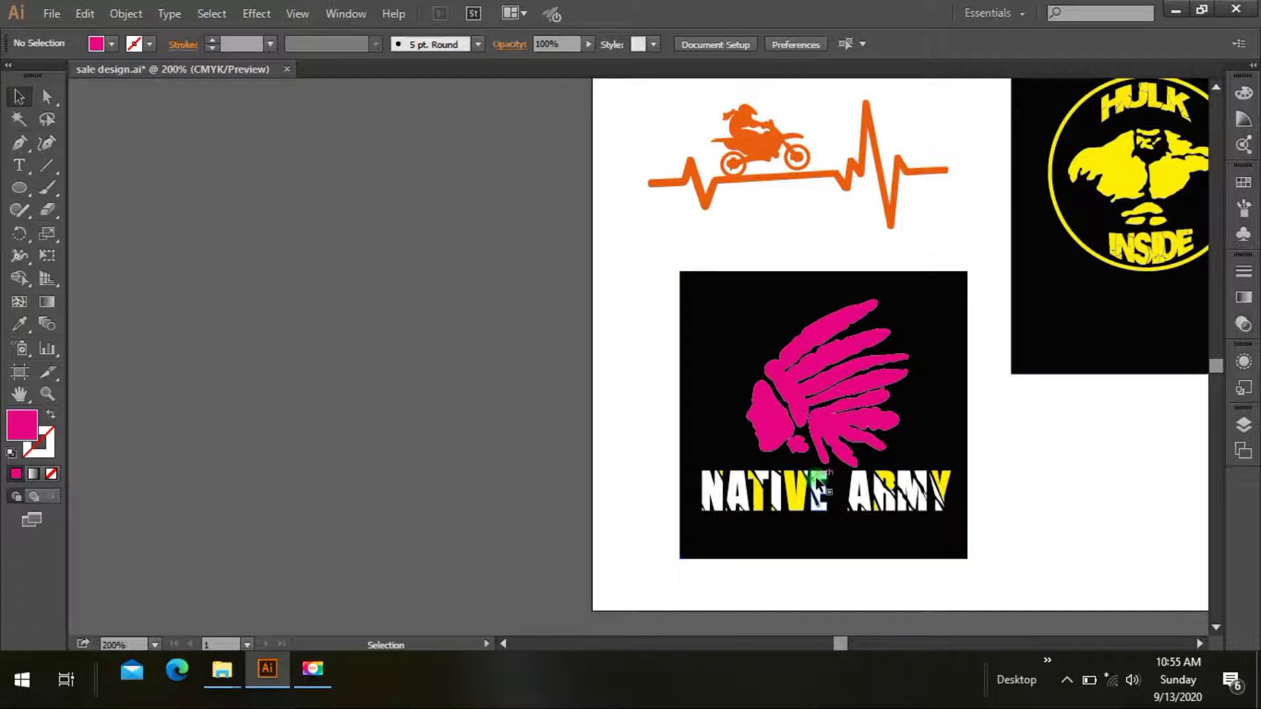
Select parts of the NATIVE ARMY lettering to check how they are separated, and clear the selection.
click(735, 493)
click(647, 496)
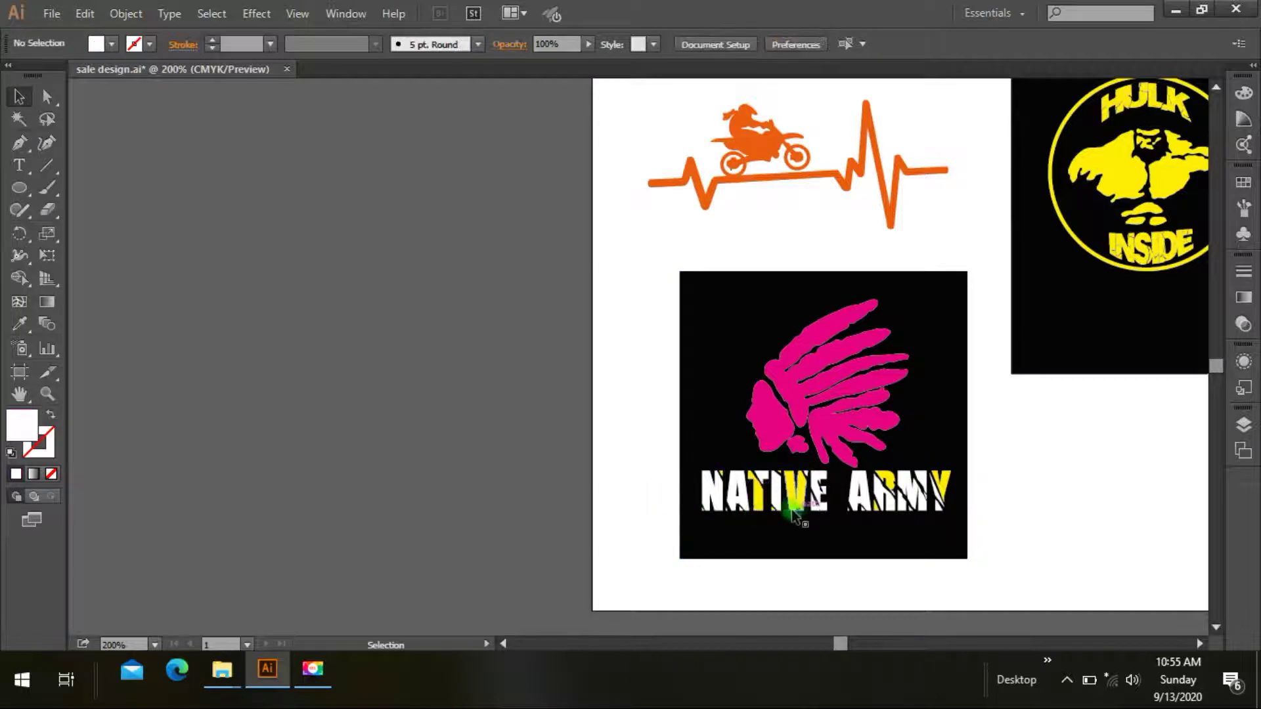
drag(797, 518, 872, 502)
click(873, 503)
click(497, 439)
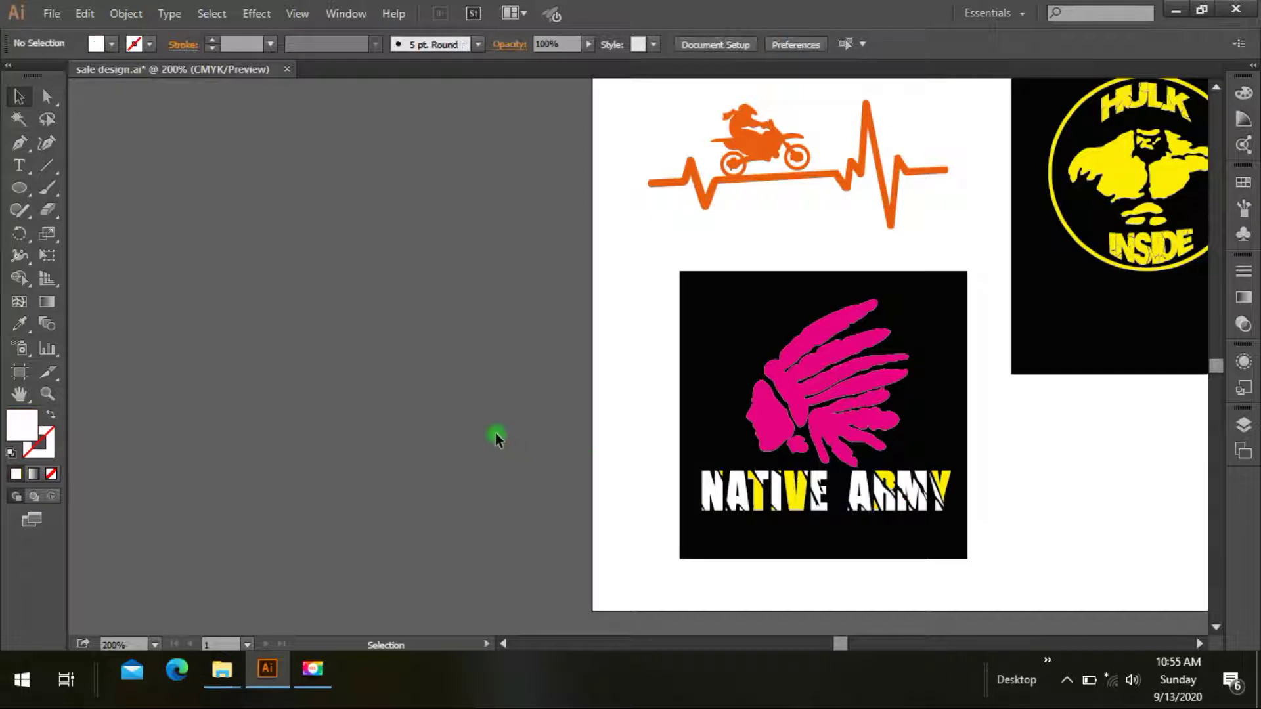
Change the fill of the feathered headdress figure to yellow and select the black background square.
drag(797, 422, 801, 430)
click(114, 46)
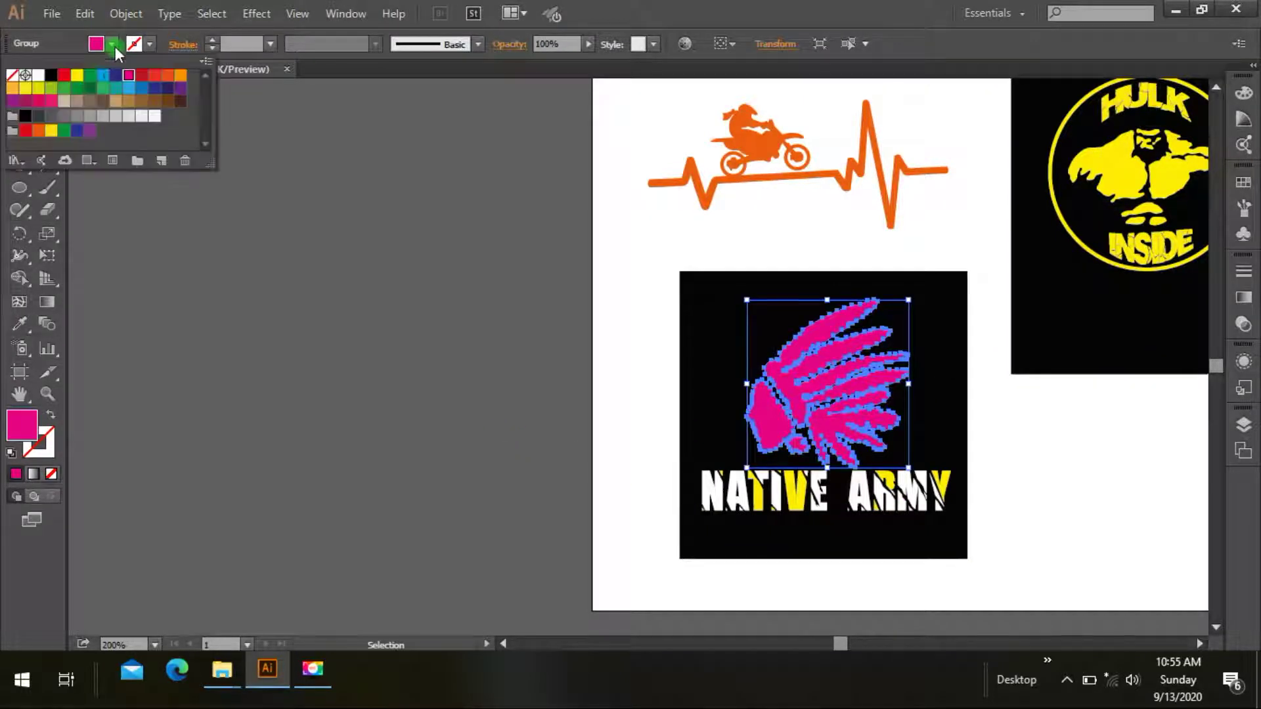
click(81, 82)
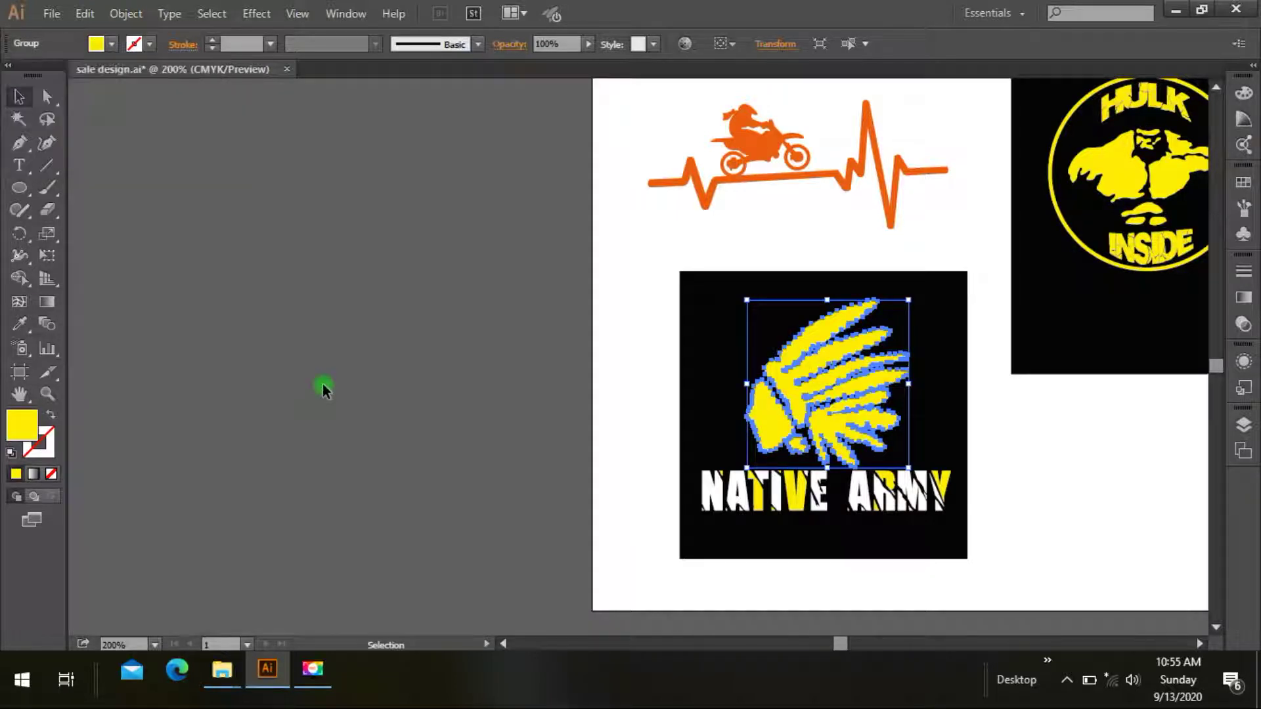
click(713, 555)
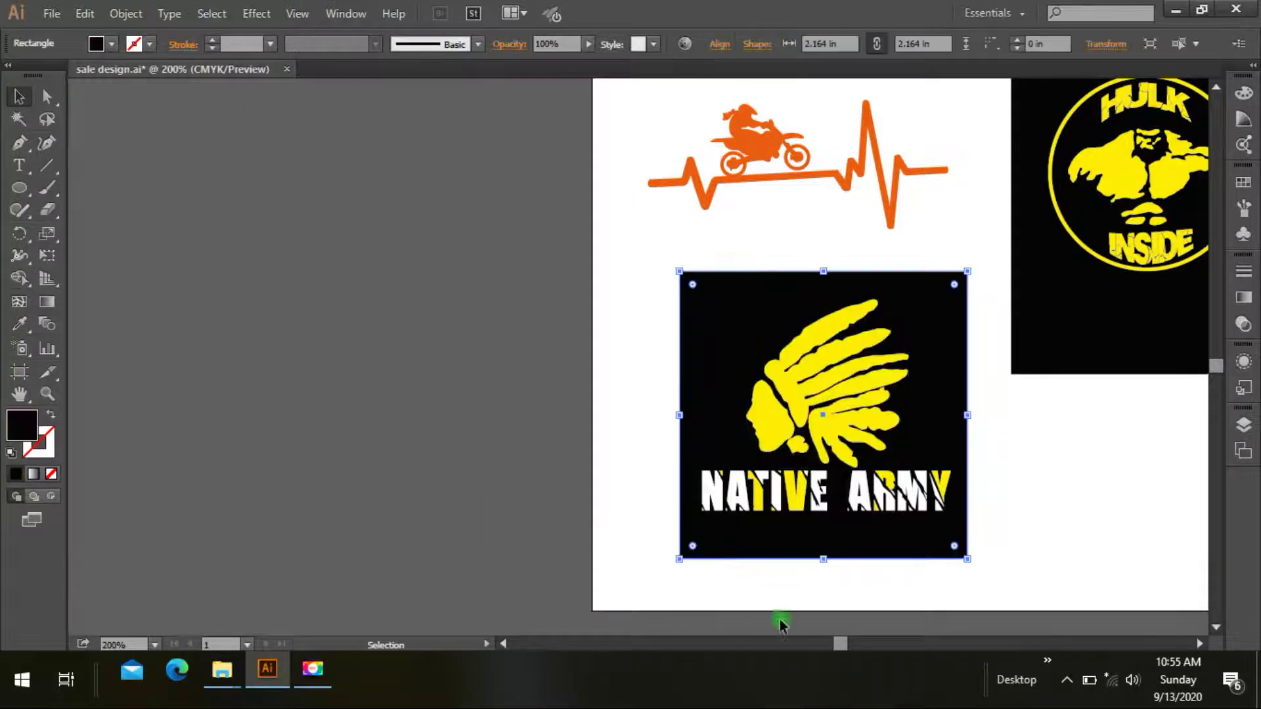
Try a light blue fill on the orange motorcycle heartbeat design, settle on red, and deselect it.
key(ctrl+plus)
key(ctrl+plus)
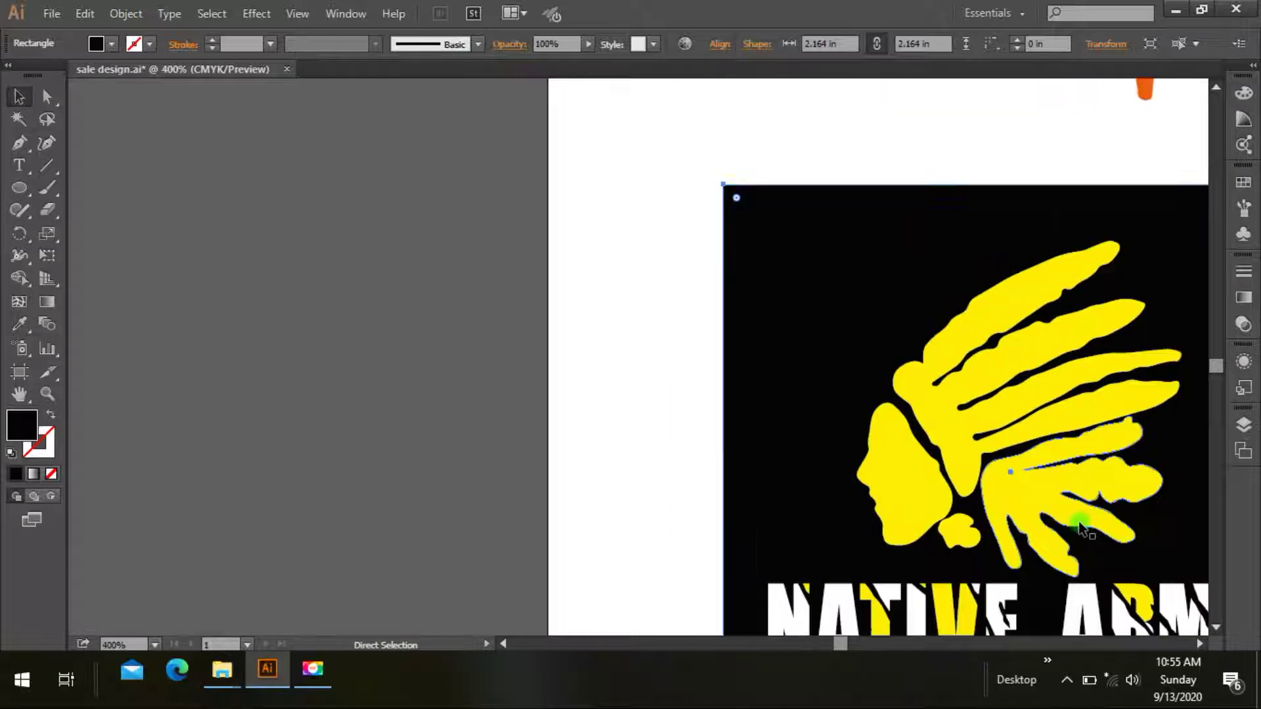
mouse_move(843, 642)
mouse_down()
mouse_move(863, 650)
mouse_move(846, 654)
mouse_up()
scroll(814, 562, up, 10)
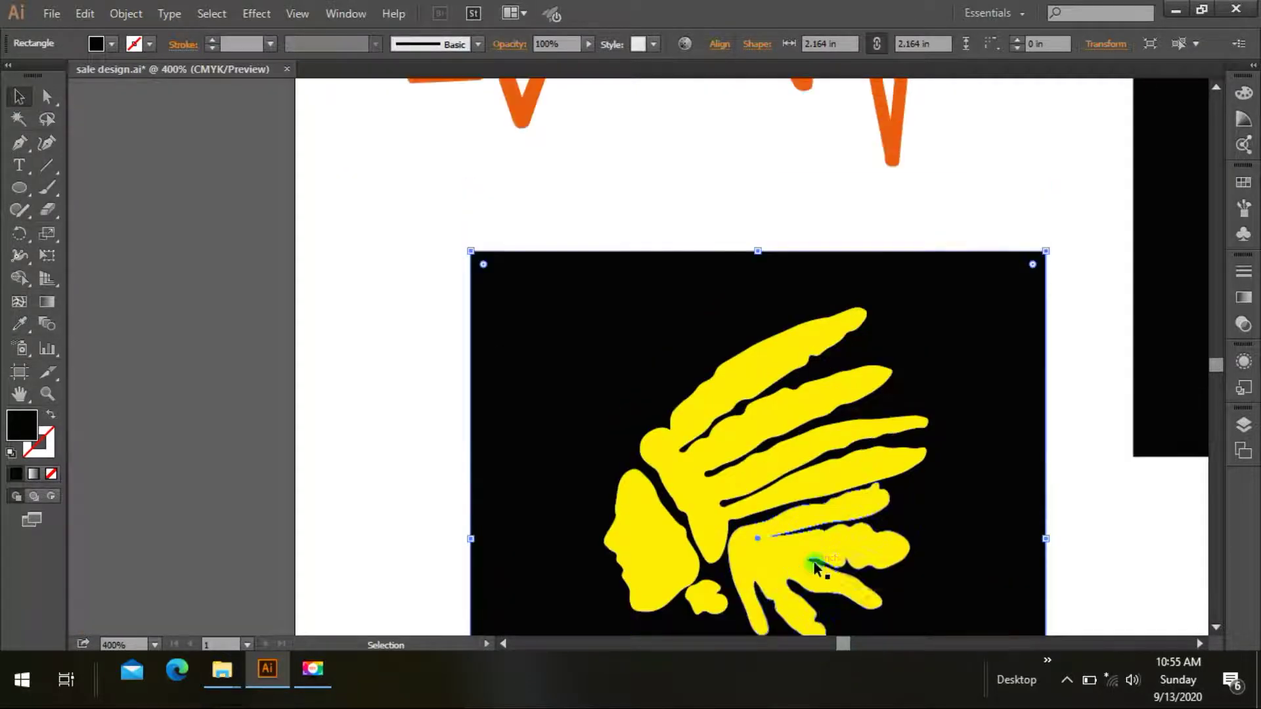
scroll(814, 563, up, 2)
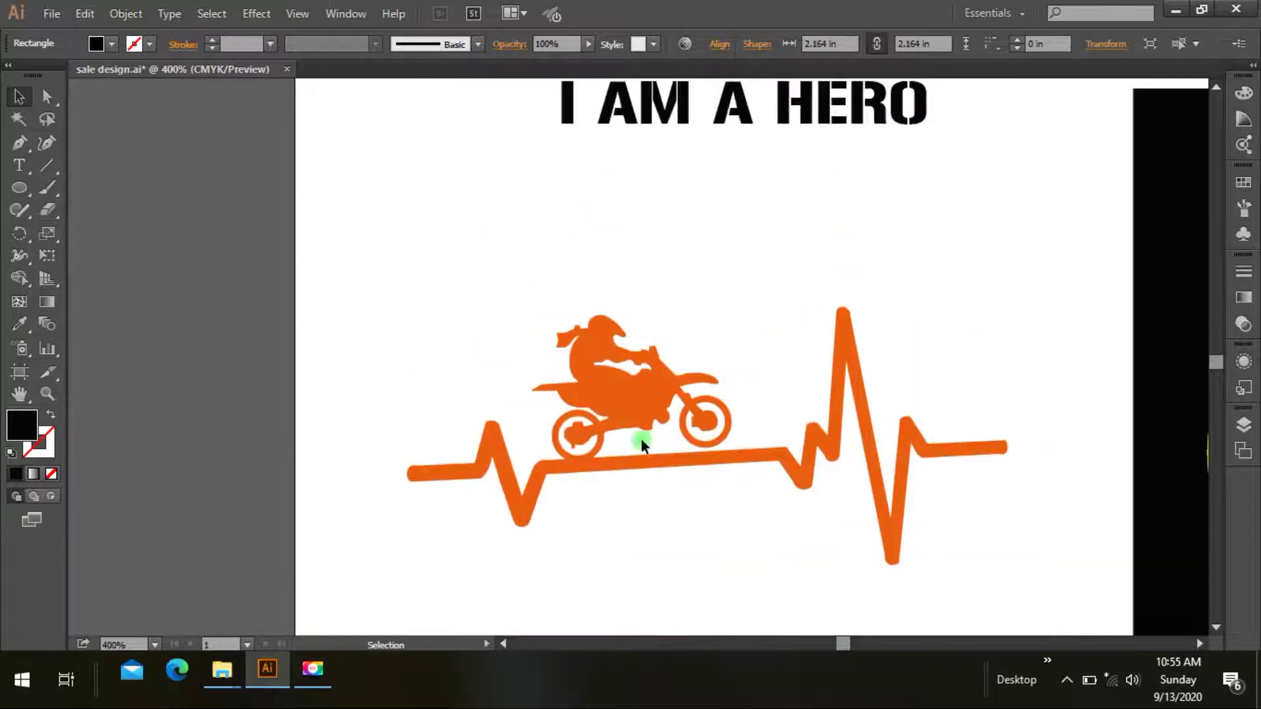
click(641, 439)
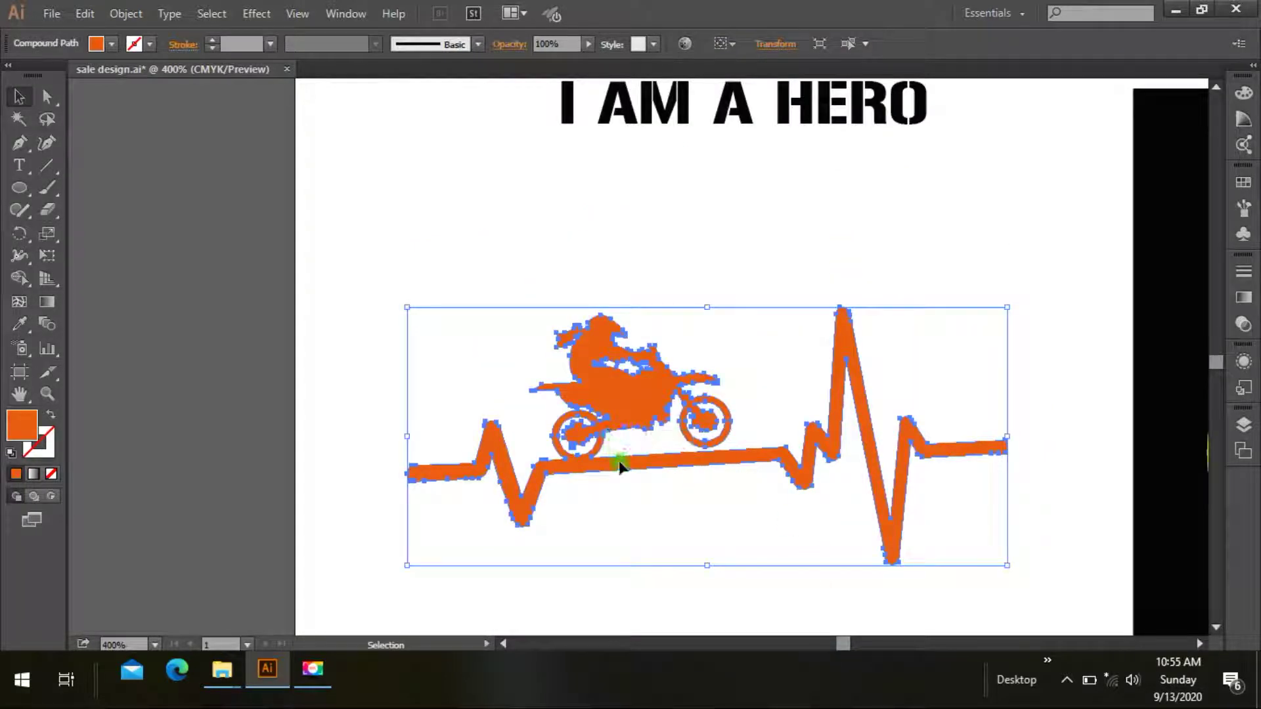
click(111, 44)
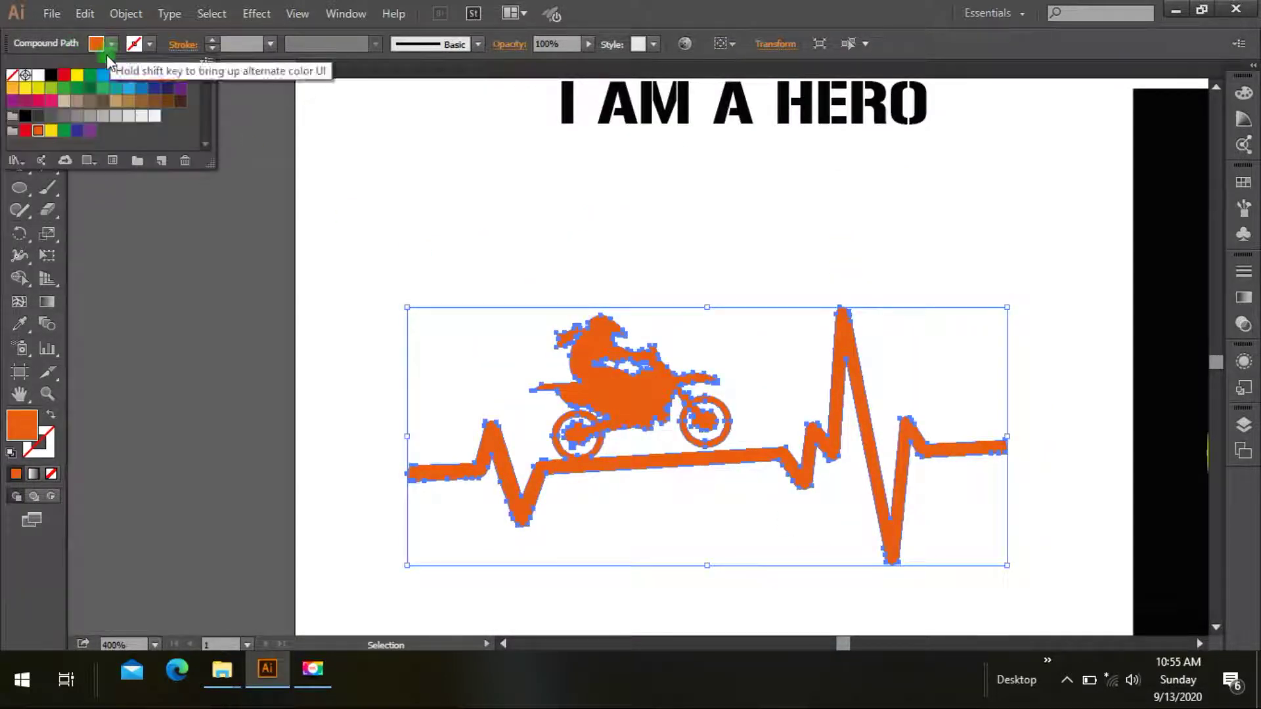
click(100, 77)
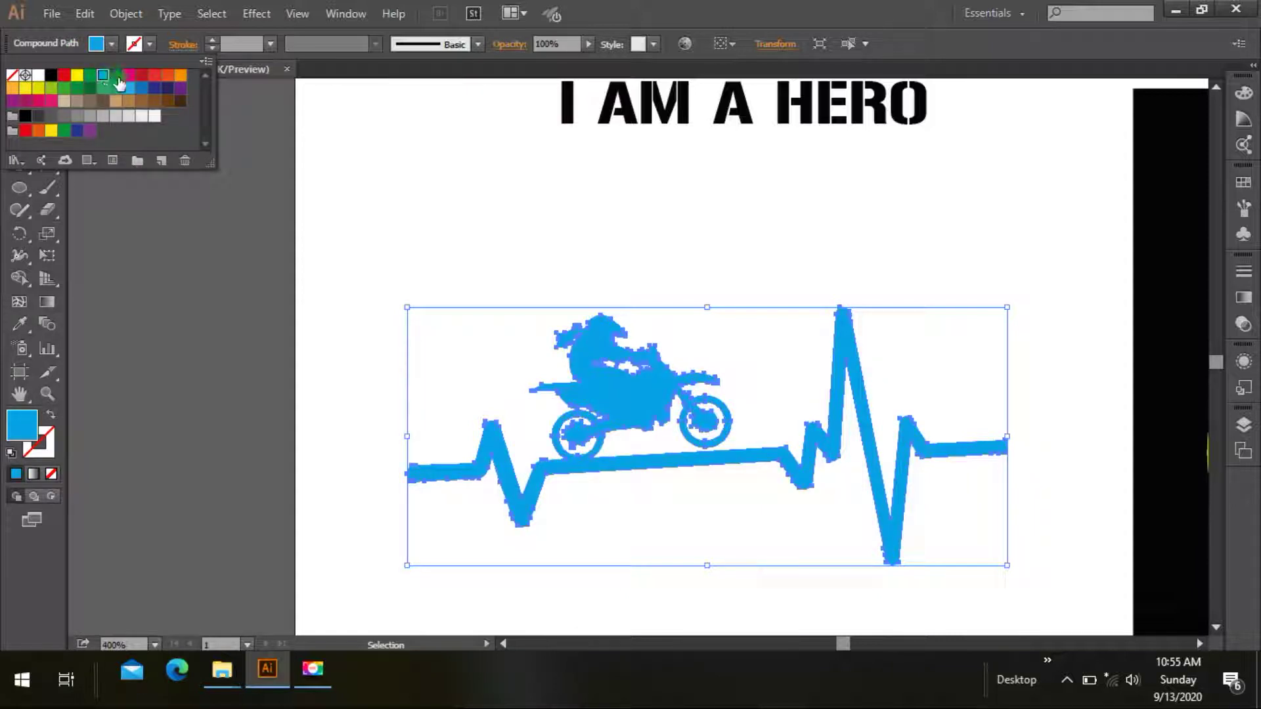
click(116, 75)
click(154, 75)
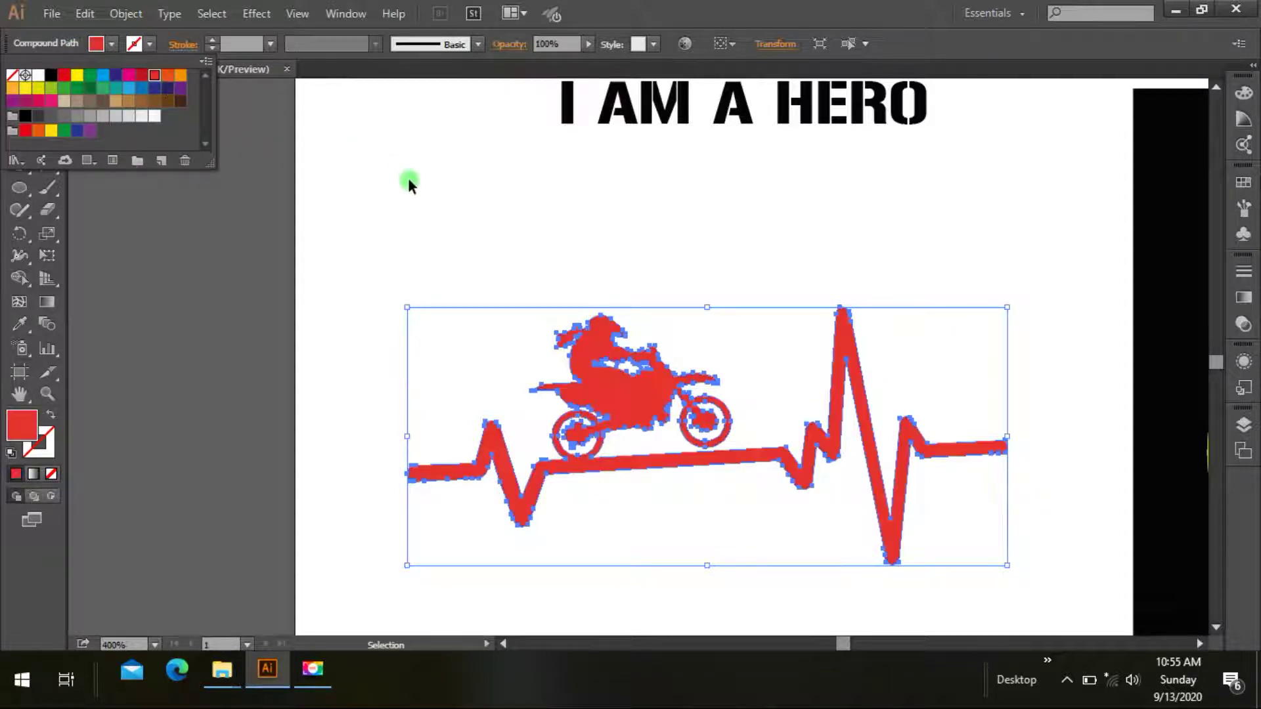
click(408, 177)
Try light blue, green, red and black fills on the magenta SAFE lettering, finish with pink, and deselect it.
scroll(453, 283, up, 3)
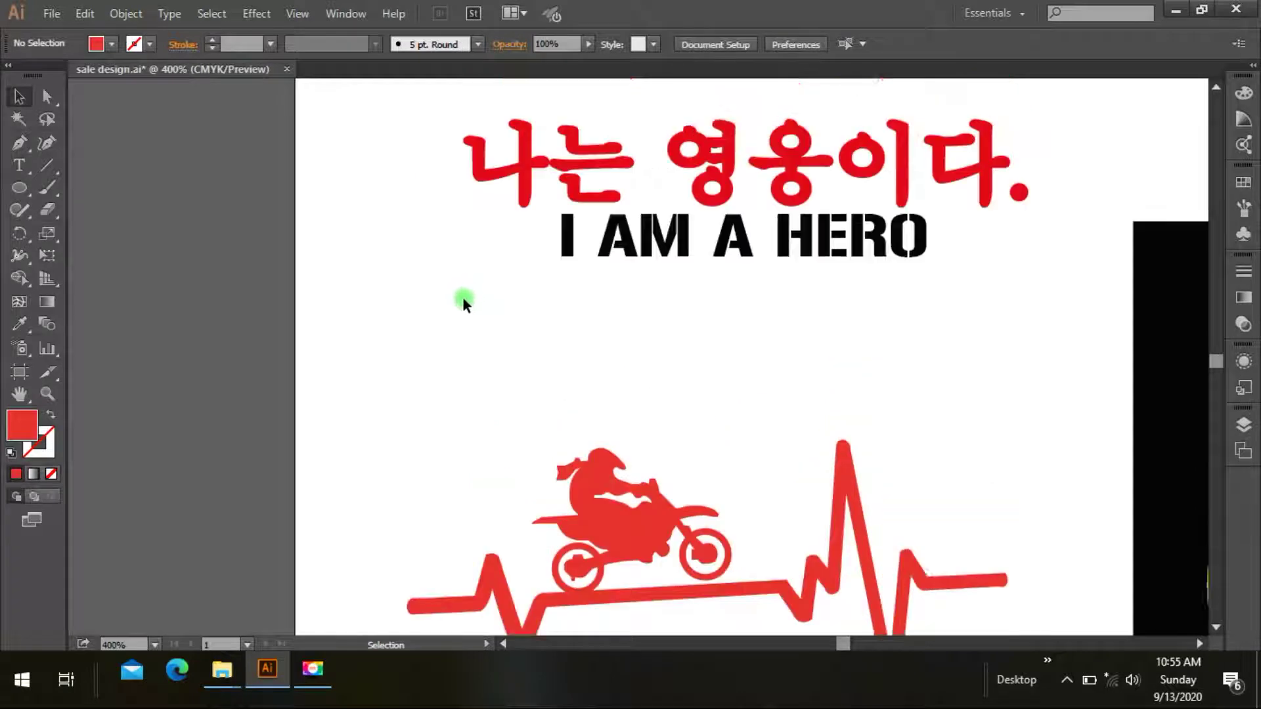
scroll(463, 294, up, 5)
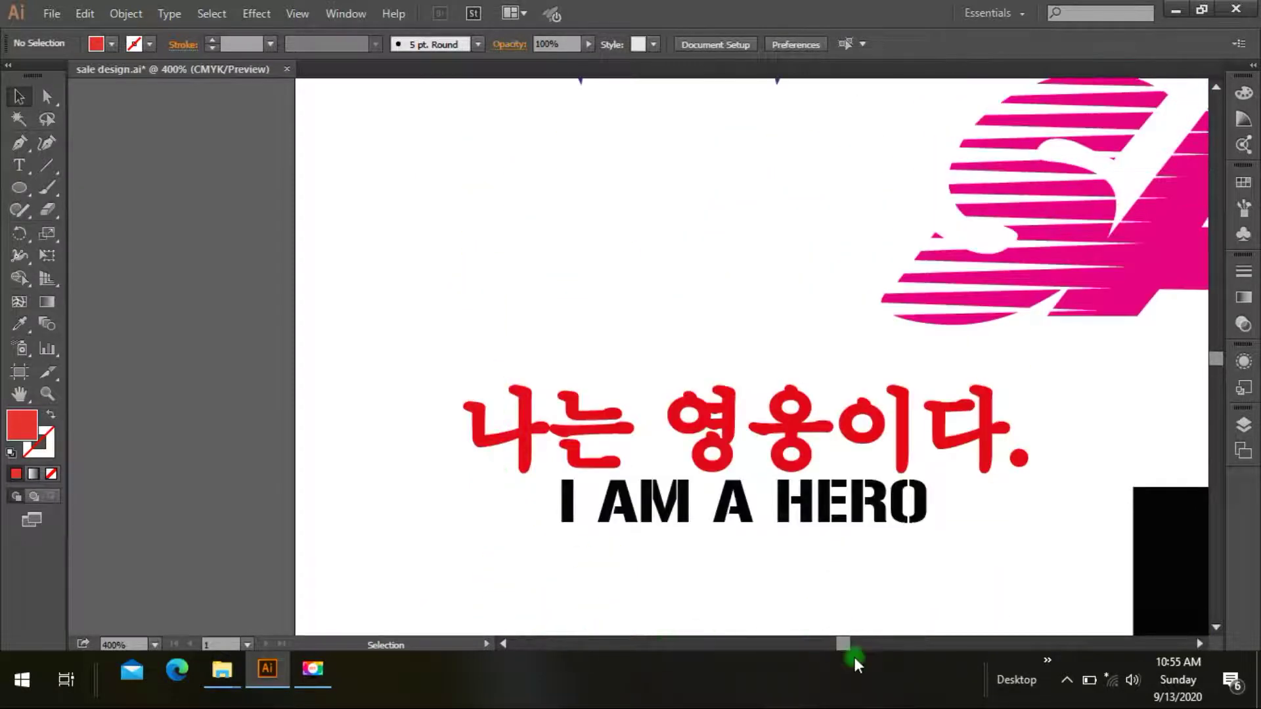
drag(846, 644, 857, 648)
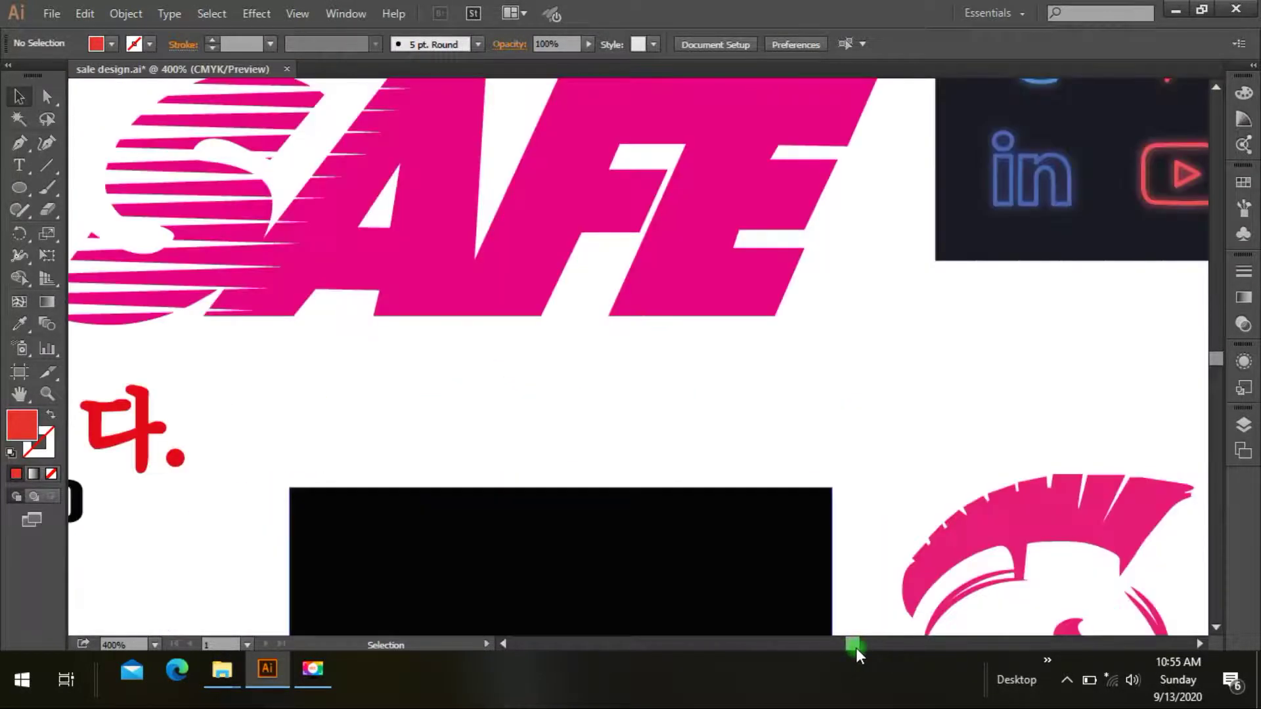
scroll(762, 503, up, 3)
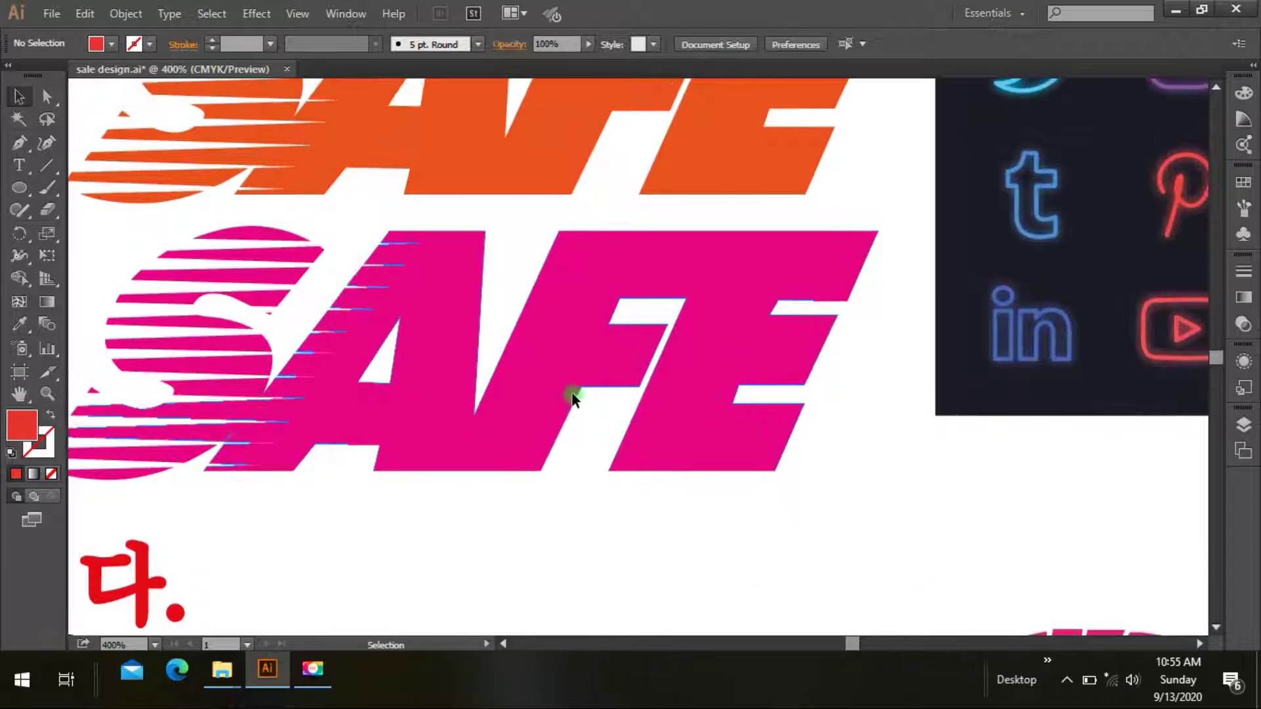
click(572, 398)
click(112, 44)
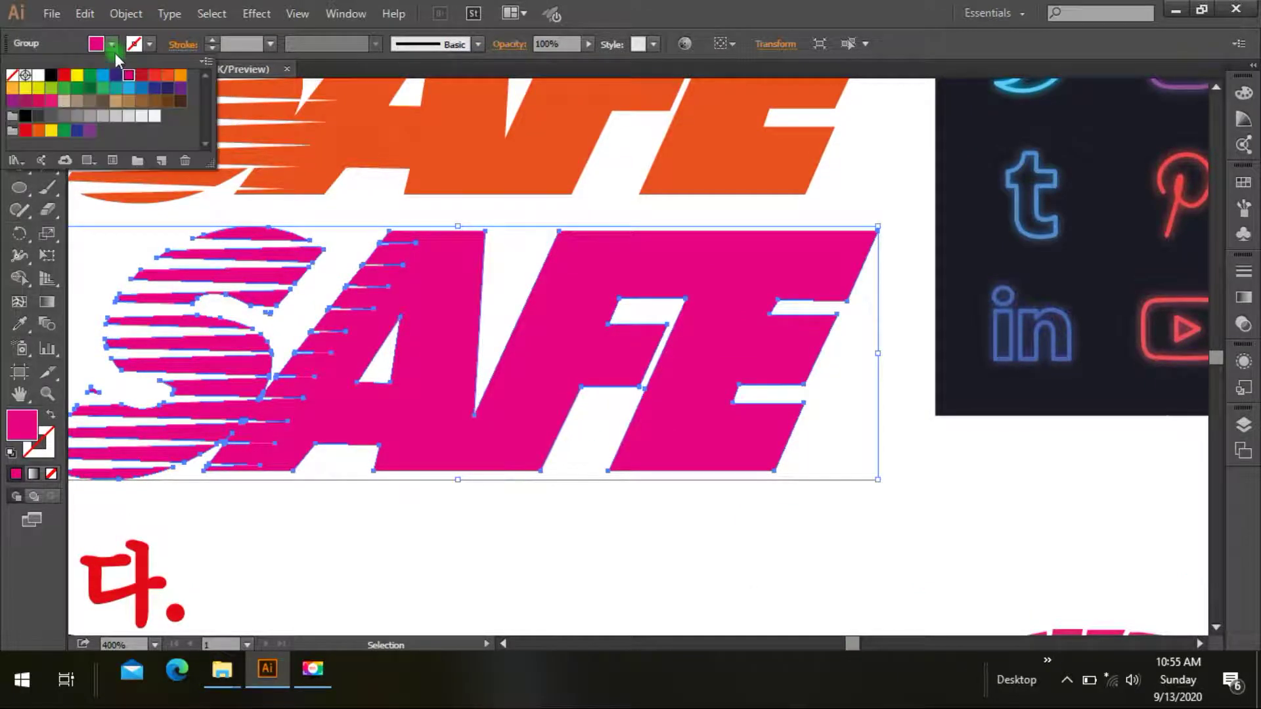
click(126, 89)
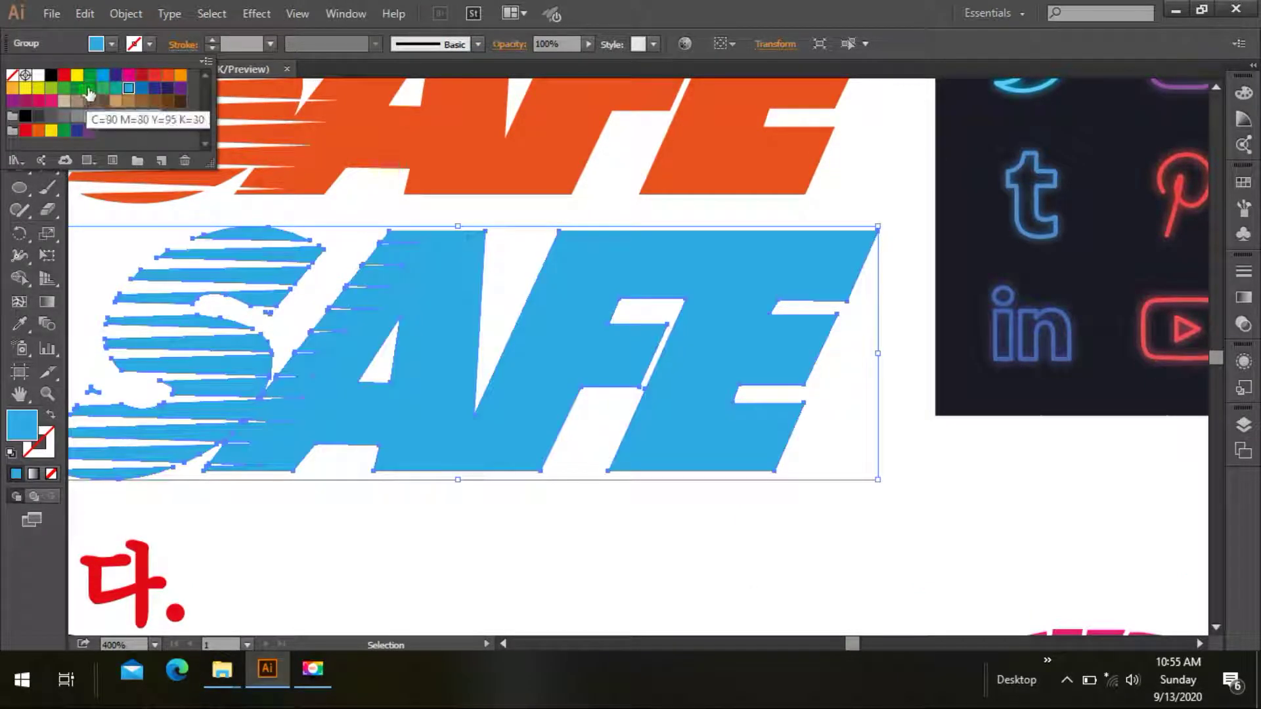
click(89, 90)
click(64, 77)
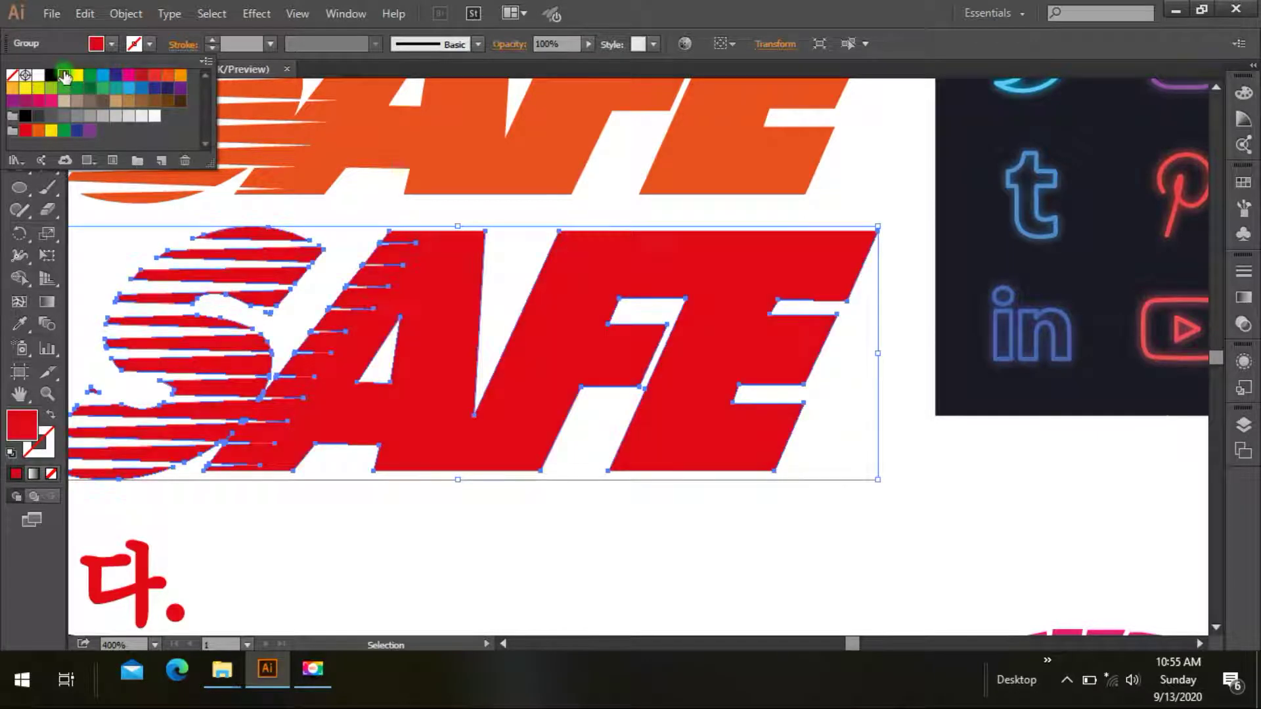
click(50, 80)
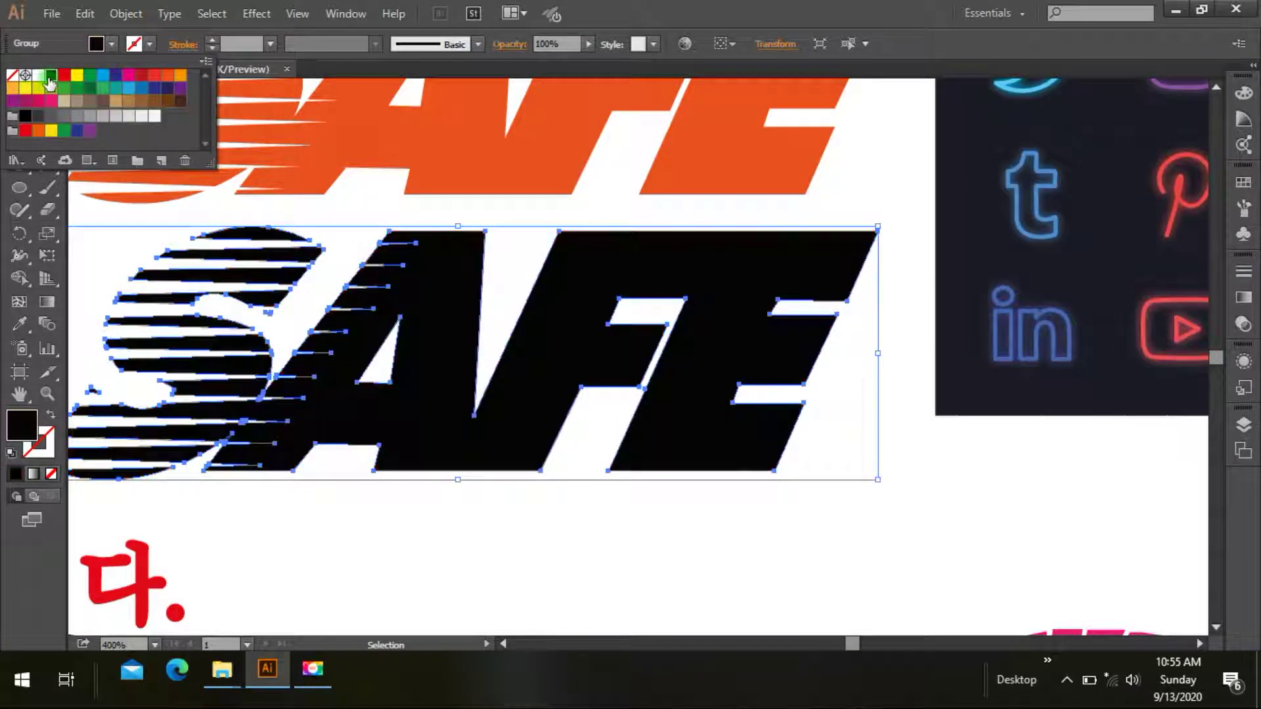
click(48, 102)
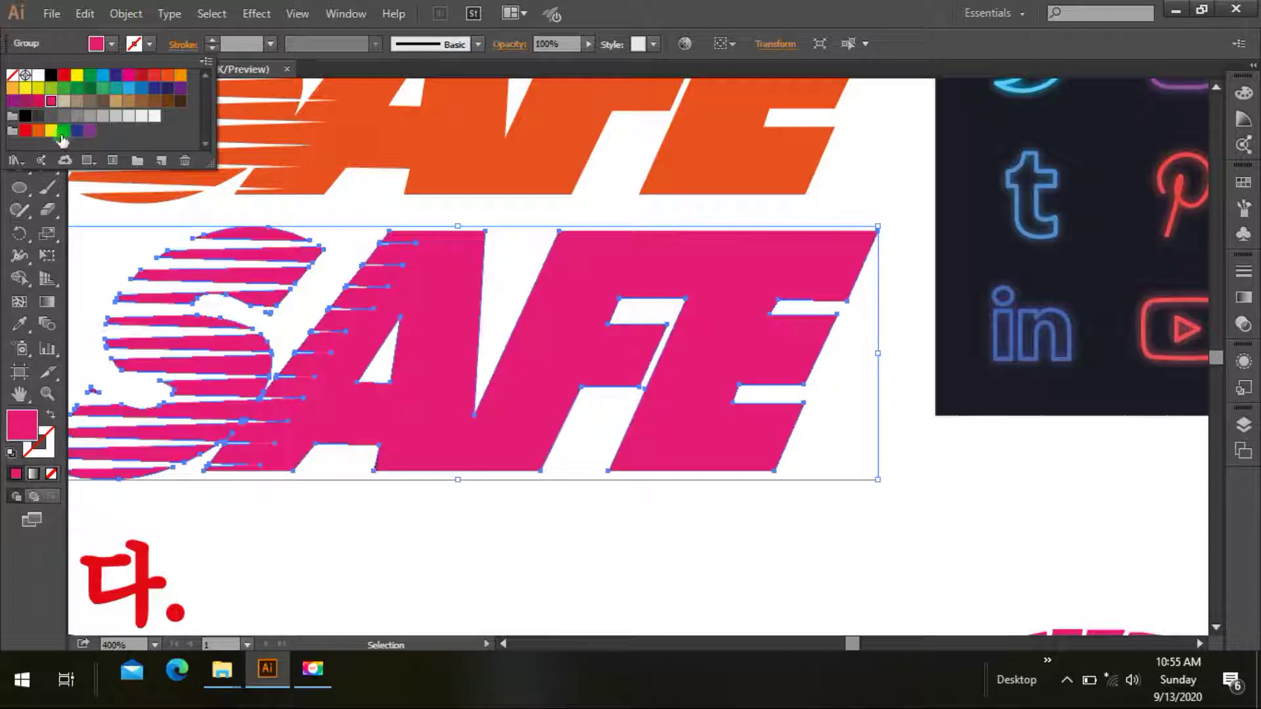
click(399, 543)
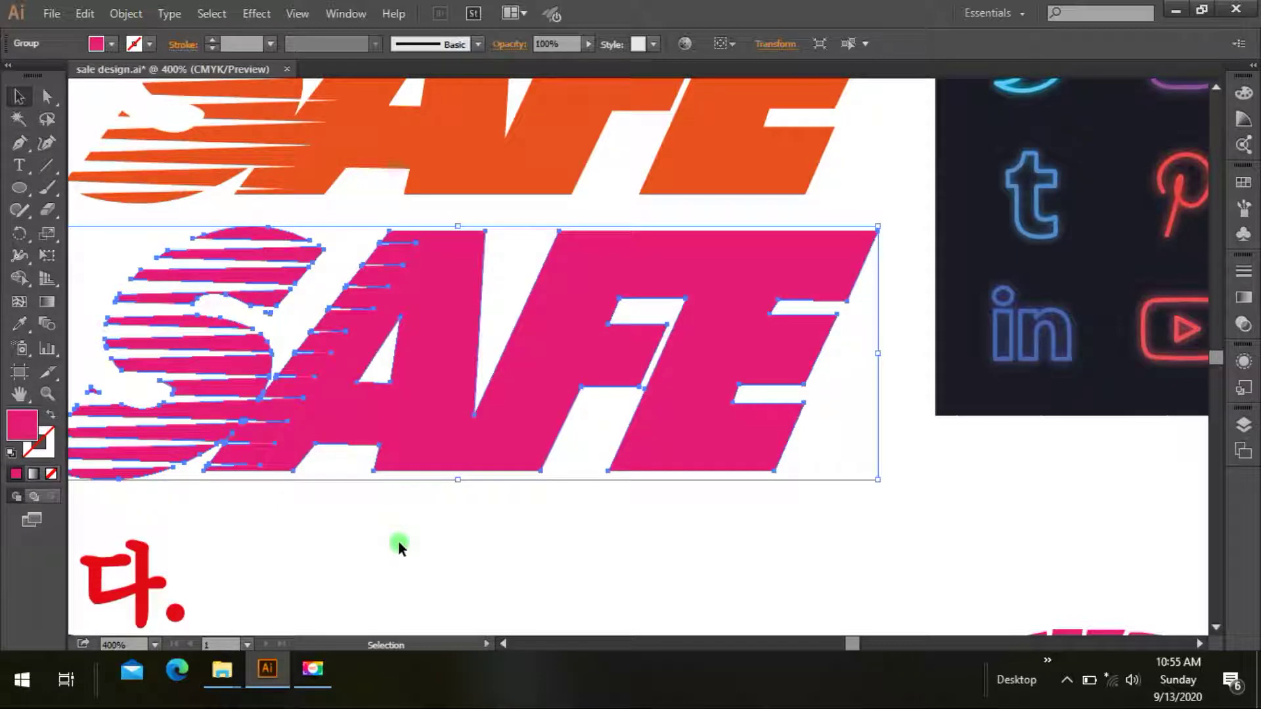
click(398, 542)
Change the fill of the dark grey firefighter Dad design to light blue and deselect it.
scroll(398, 539, up, 4)
scroll(397, 532, up, 4)
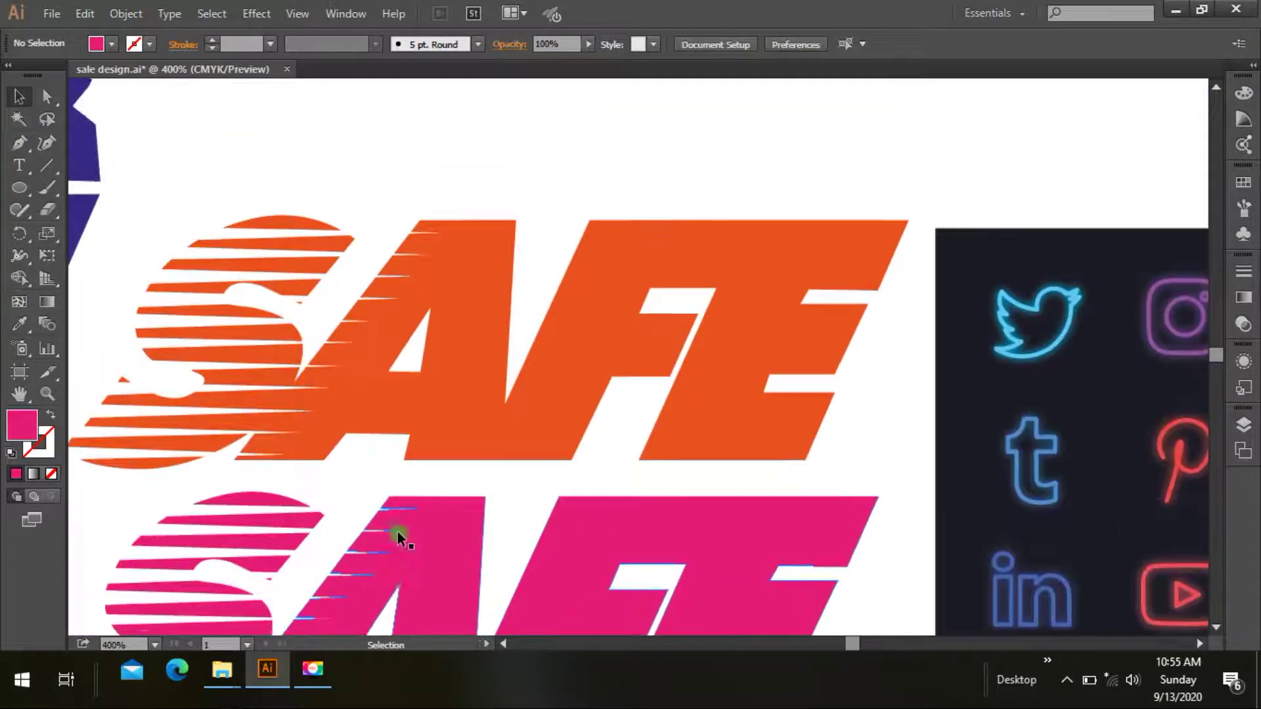
scroll(801, 549, up, 2)
scroll(802, 550, up, 6)
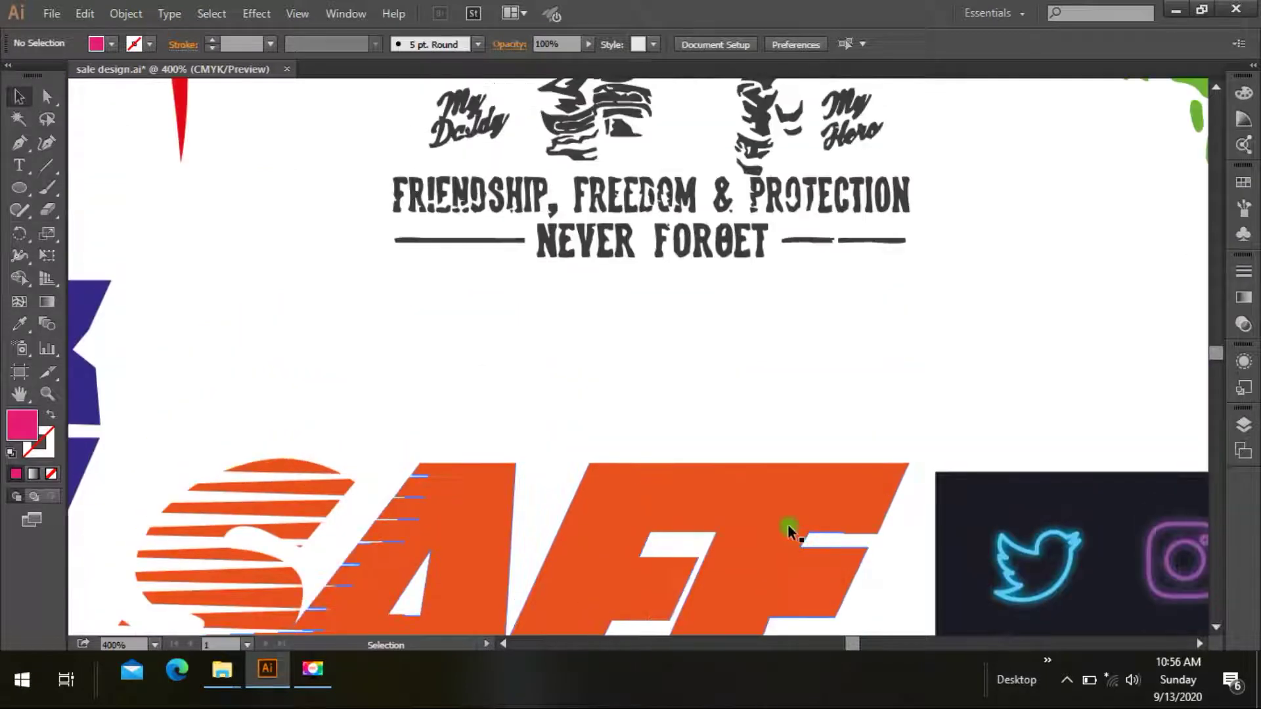
scroll(783, 509, up, 5)
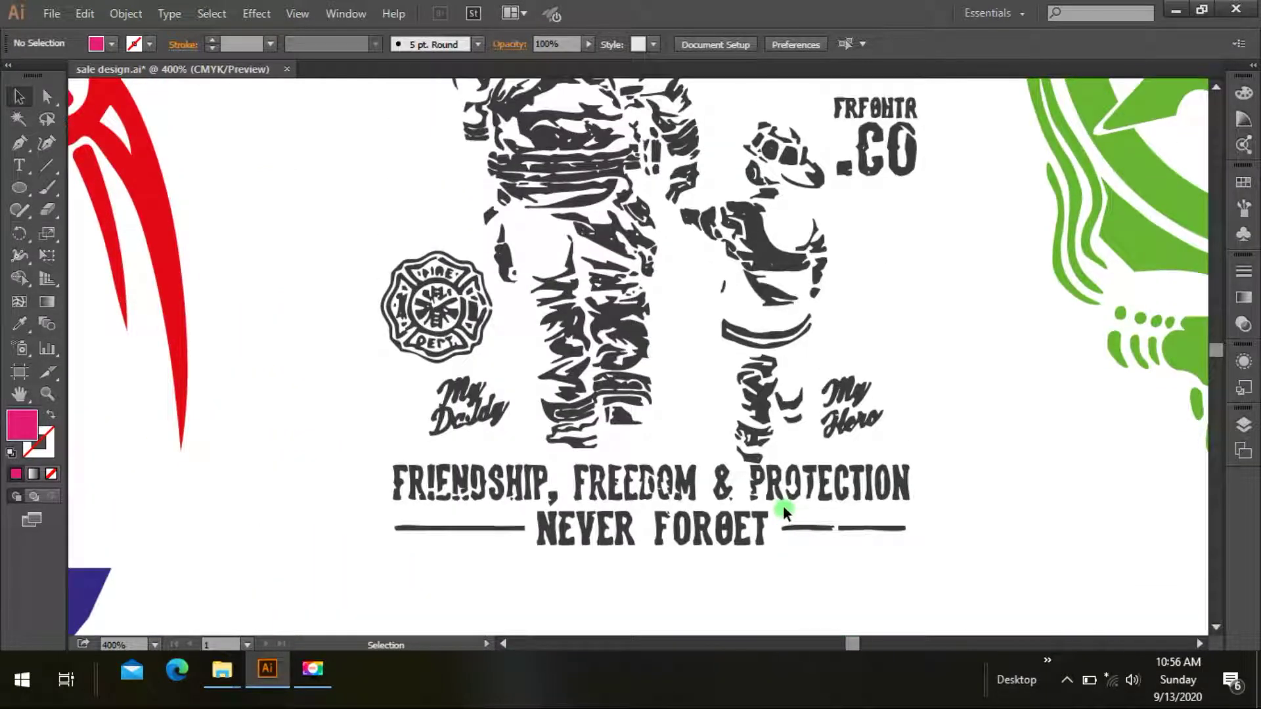
click(632, 382)
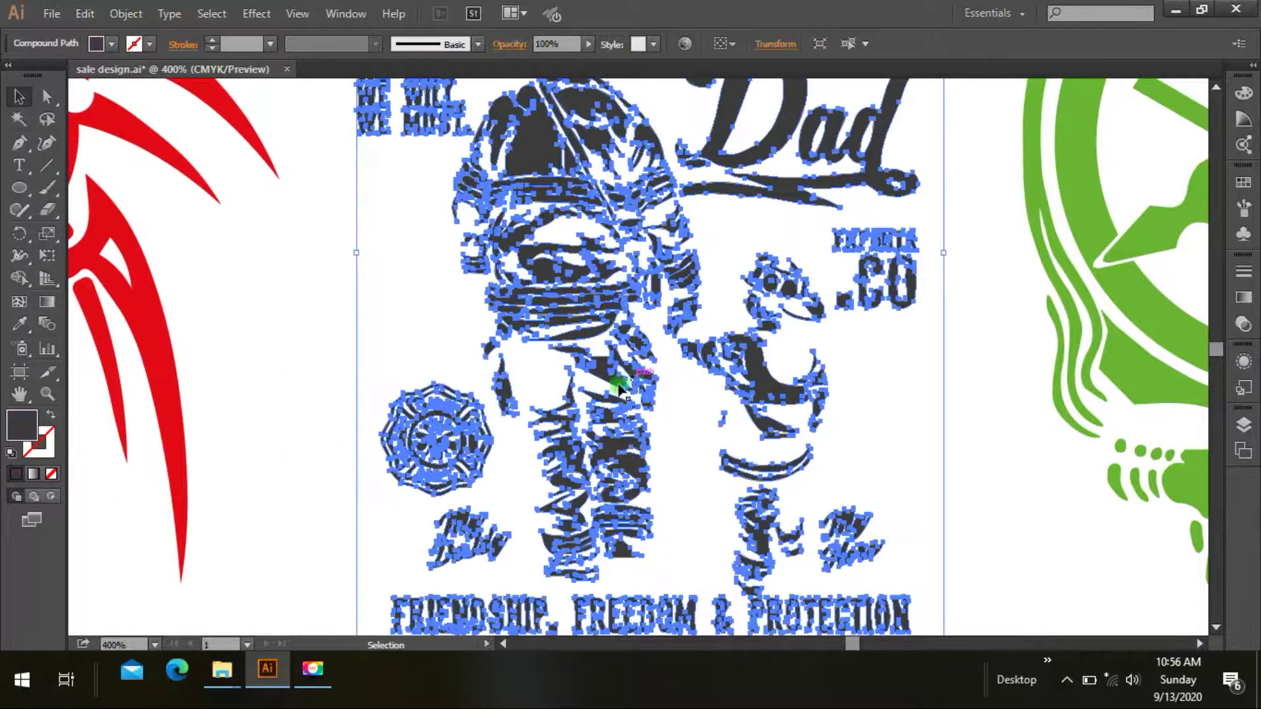
click(103, 44)
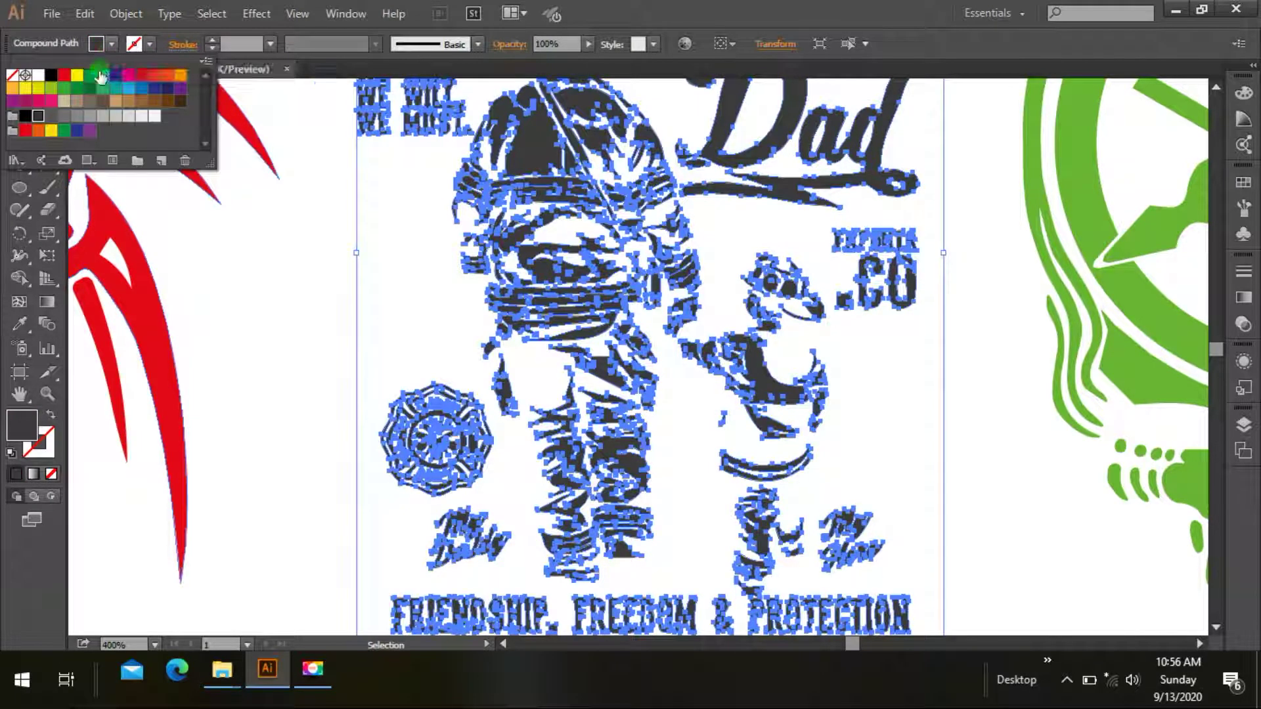
click(104, 75)
click(314, 354)
click(329, 361)
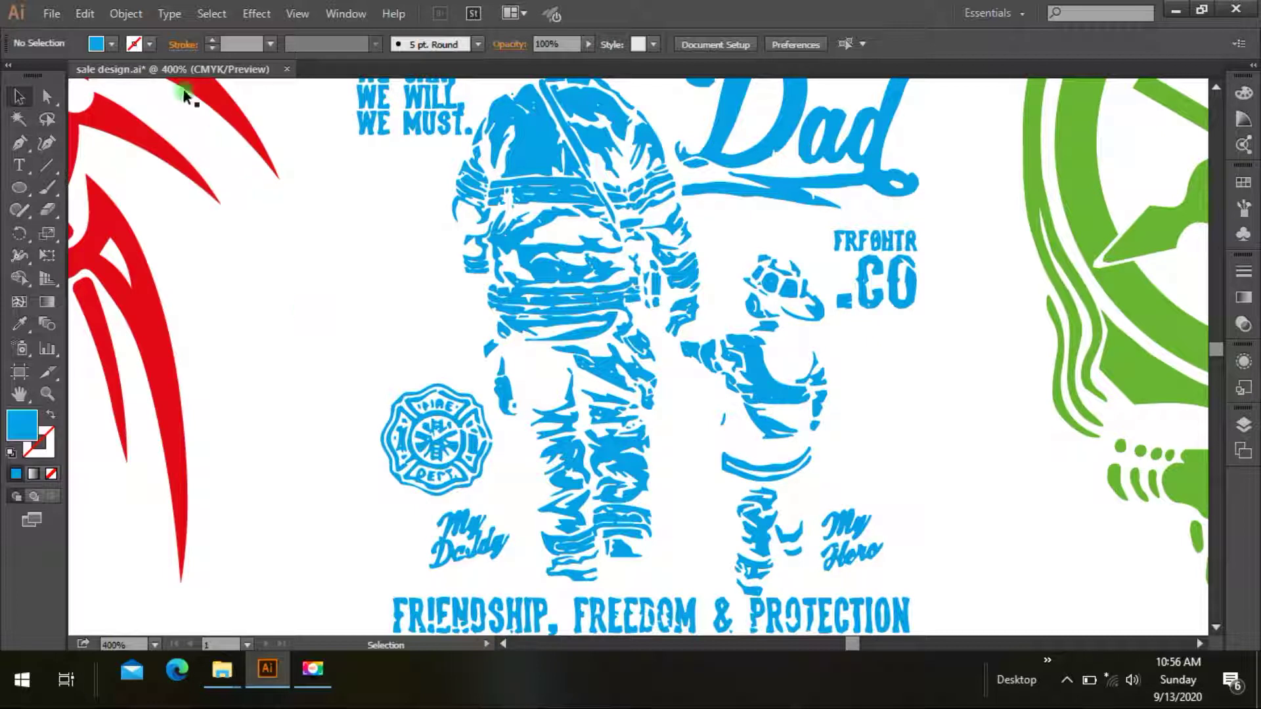
click(111, 44)
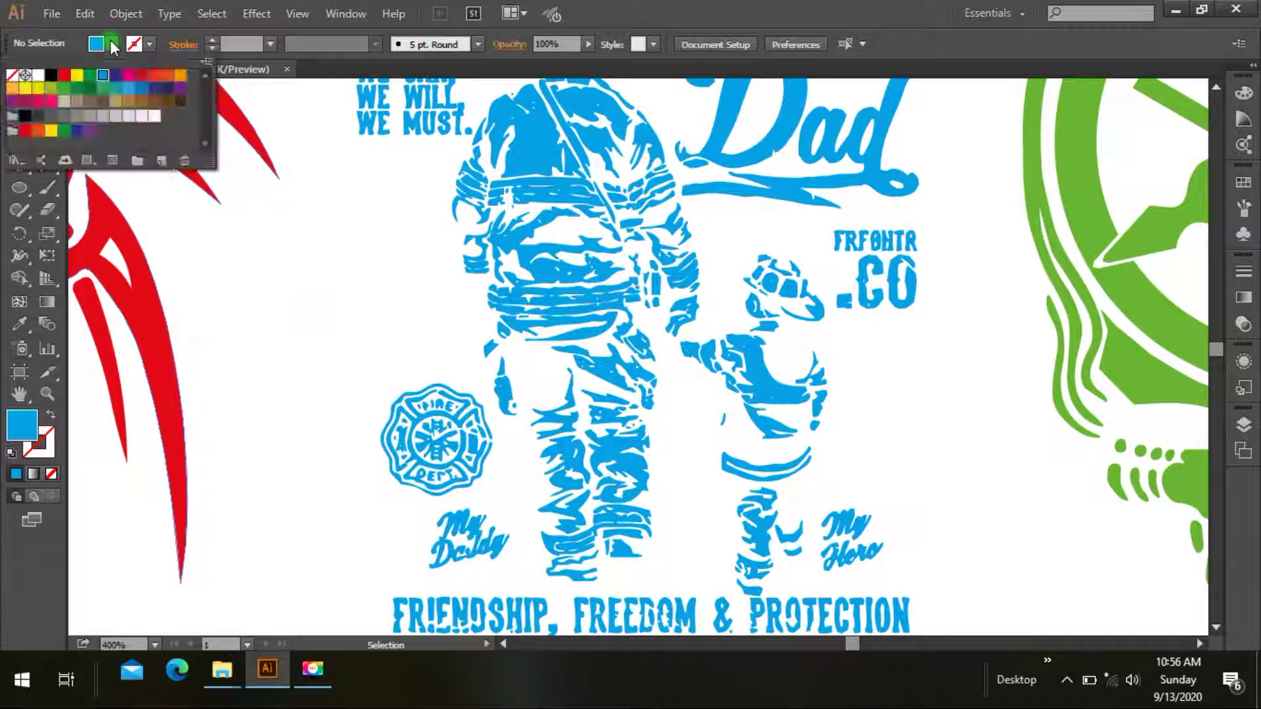
click(52, 89)
drag(53, 90, 193, 155)
click(544, 242)
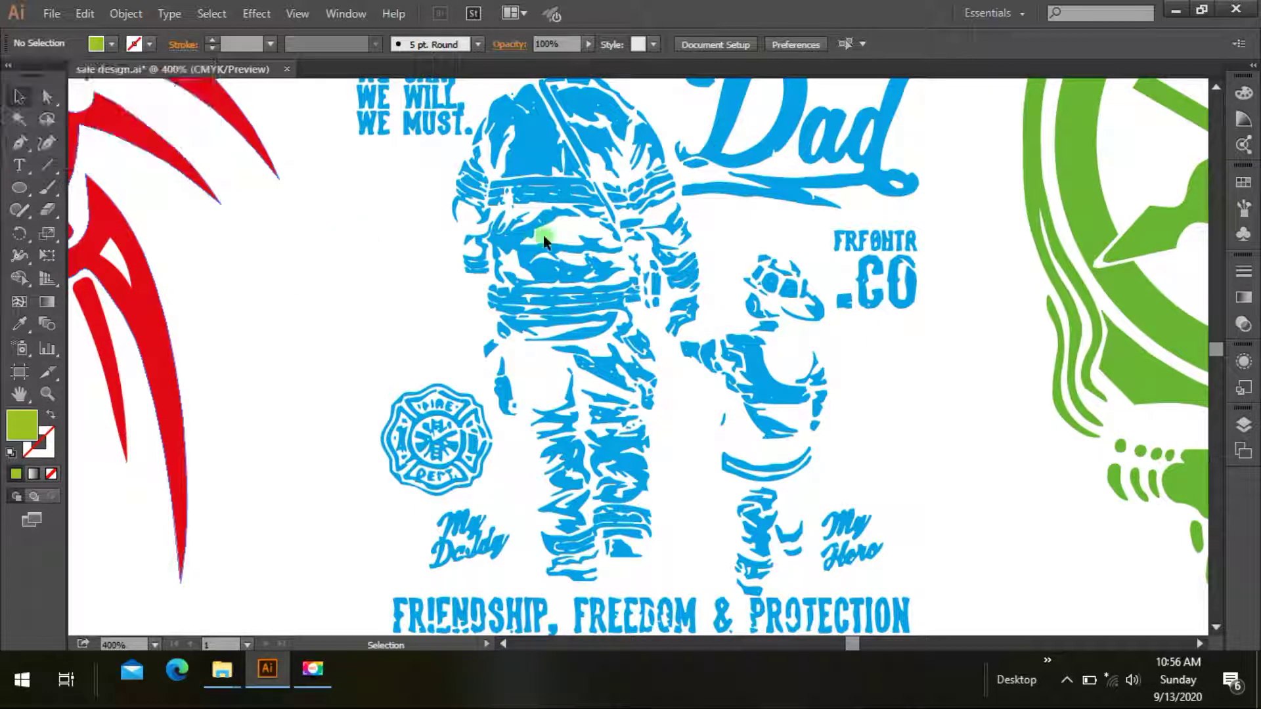
Change the fill of the firefighter Dad design to red and deselect it.
click(552, 279)
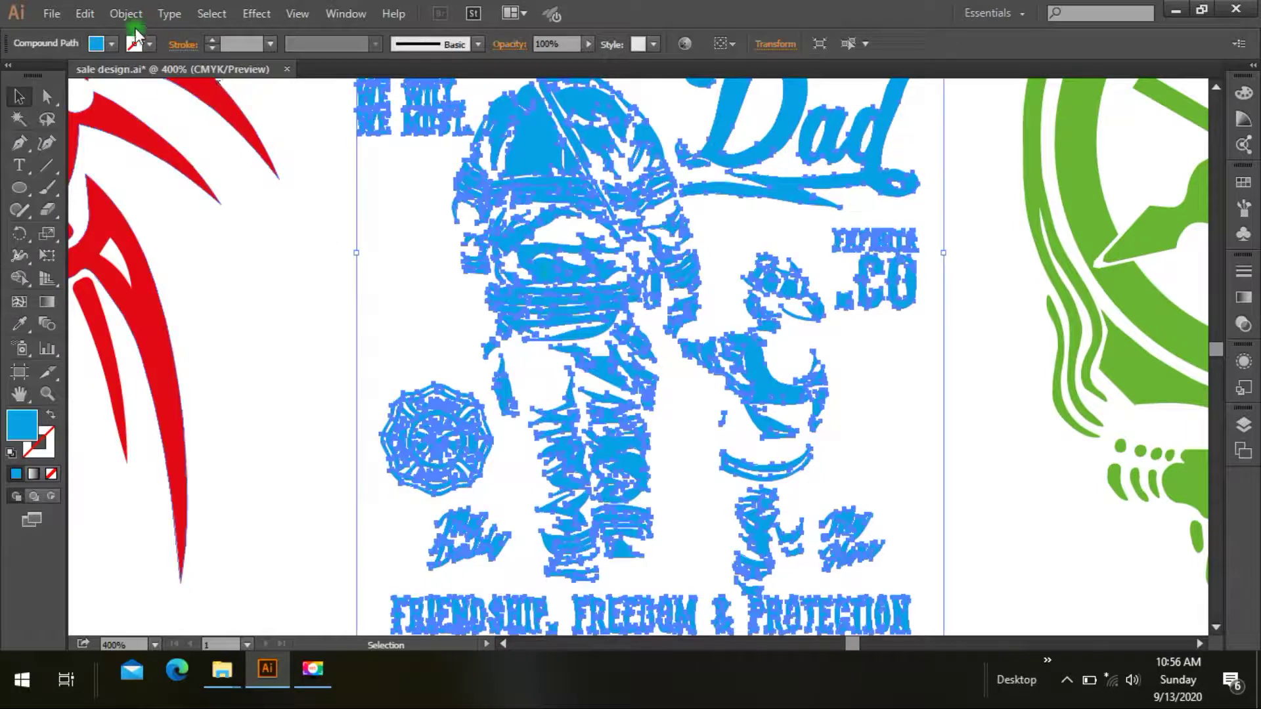
click(107, 45)
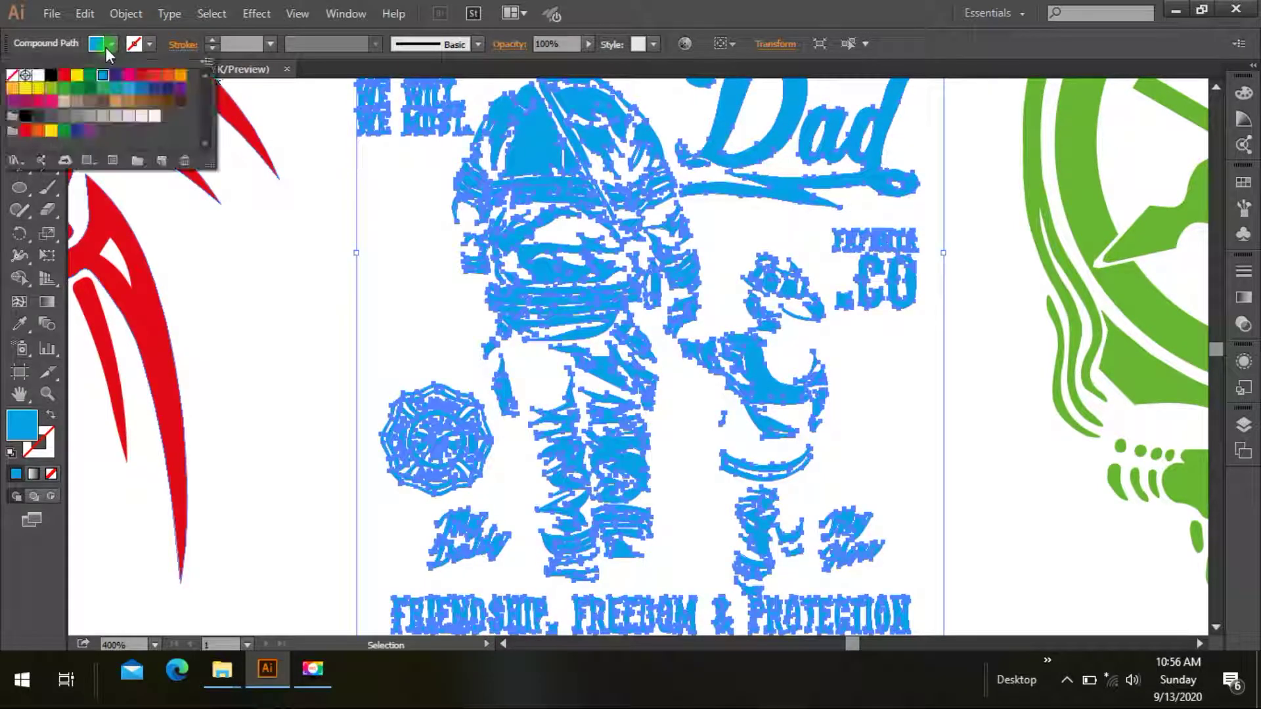
click(152, 78)
click(276, 289)
click(276, 289)
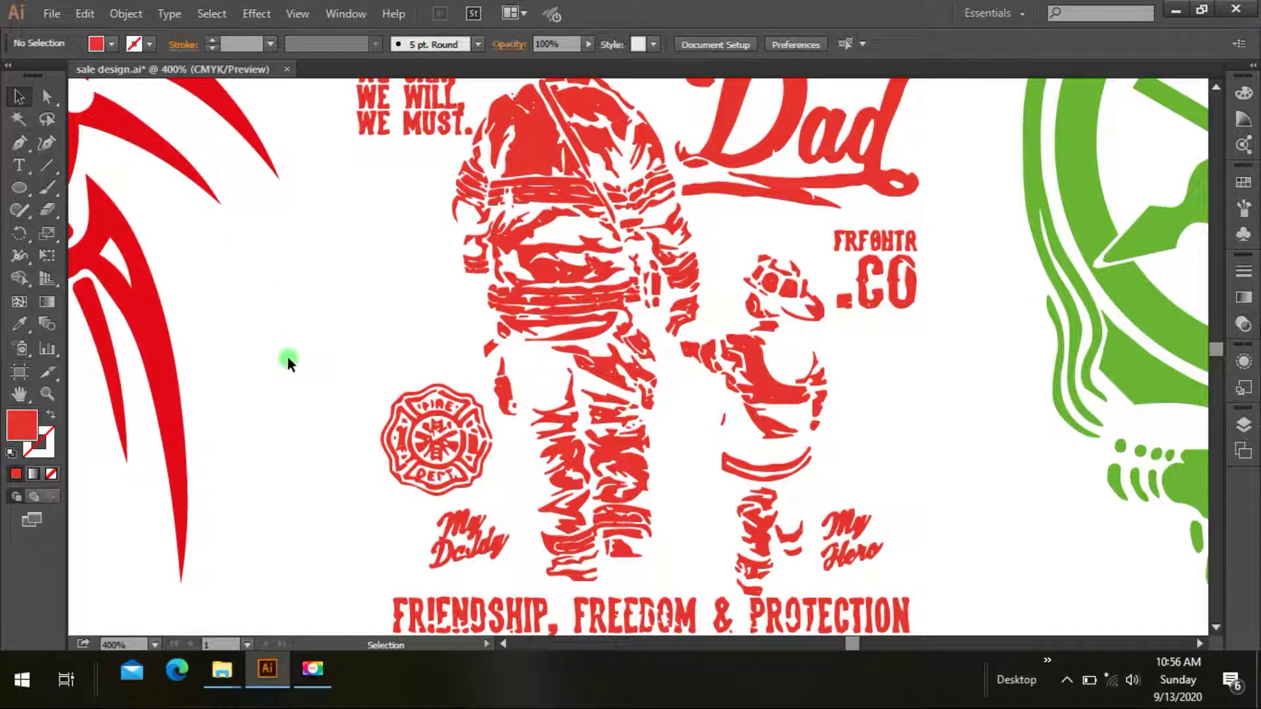
Change the fill of the green skull design with the circular tuning-fork emblem to red.
scroll(287, 356, up, 2)
drag(862, 640, 853, 643)
click(841, 485)
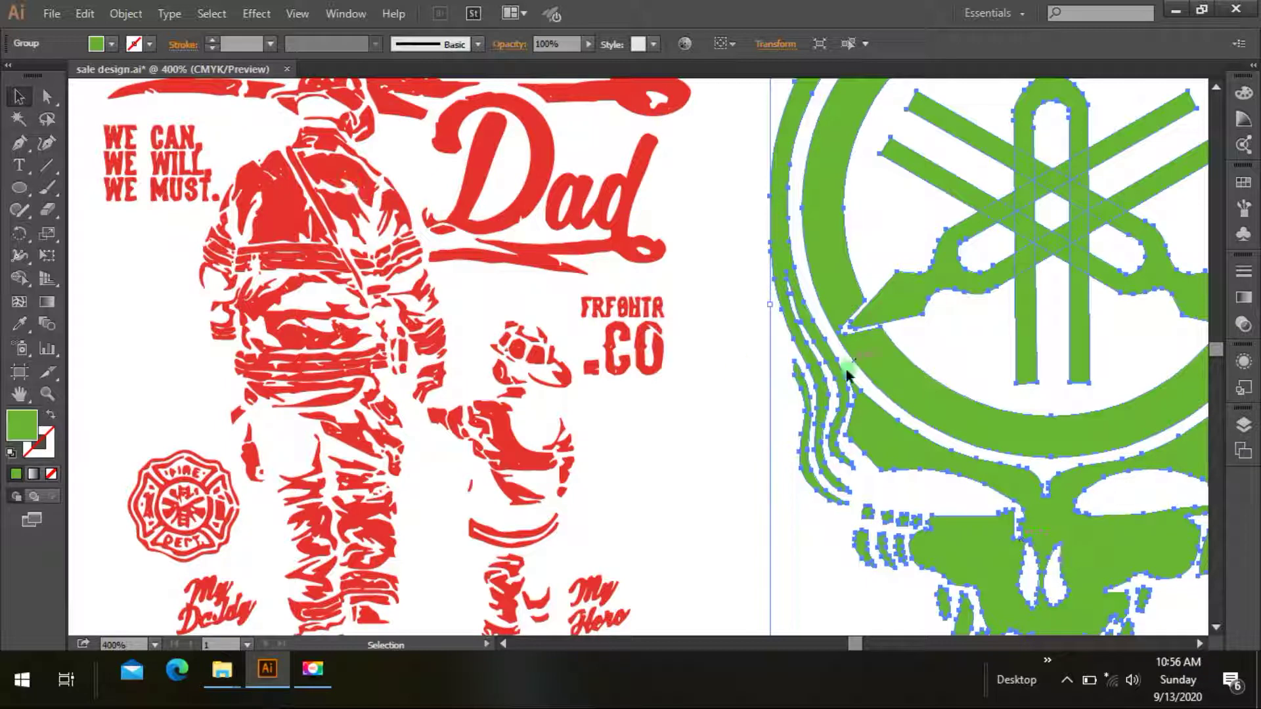
drag(854, 643, 858, 645)
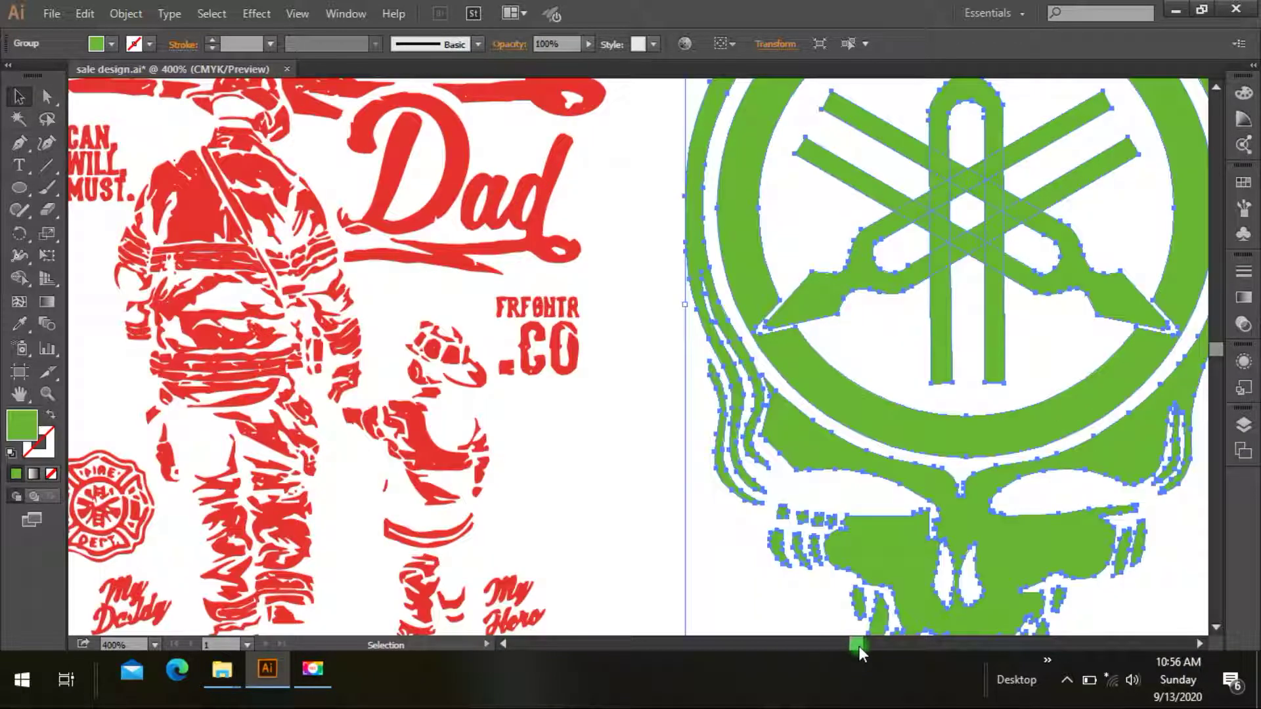
key(ctrl+a)
click(115, 45)
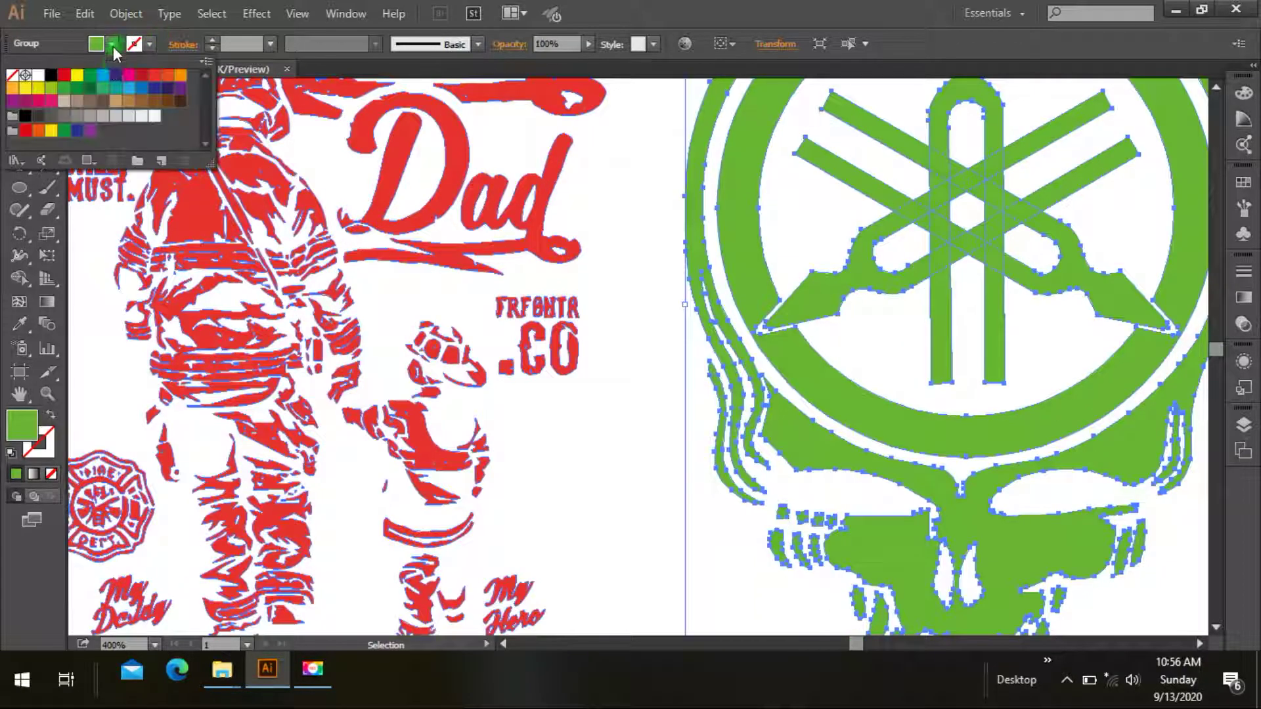
click(155, 76)
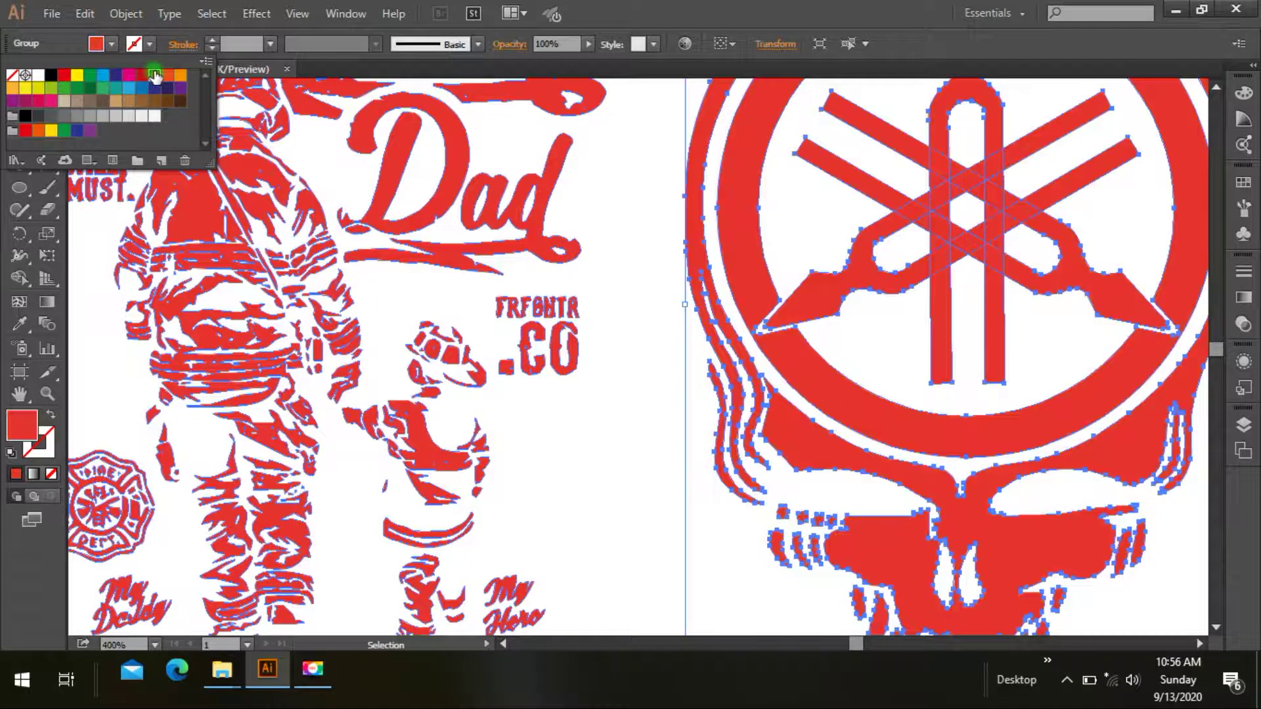
Try a yellow fill on the skull design with the circular tuning-fork emblem, finish with pink, and deselect it.
click(77, 75)
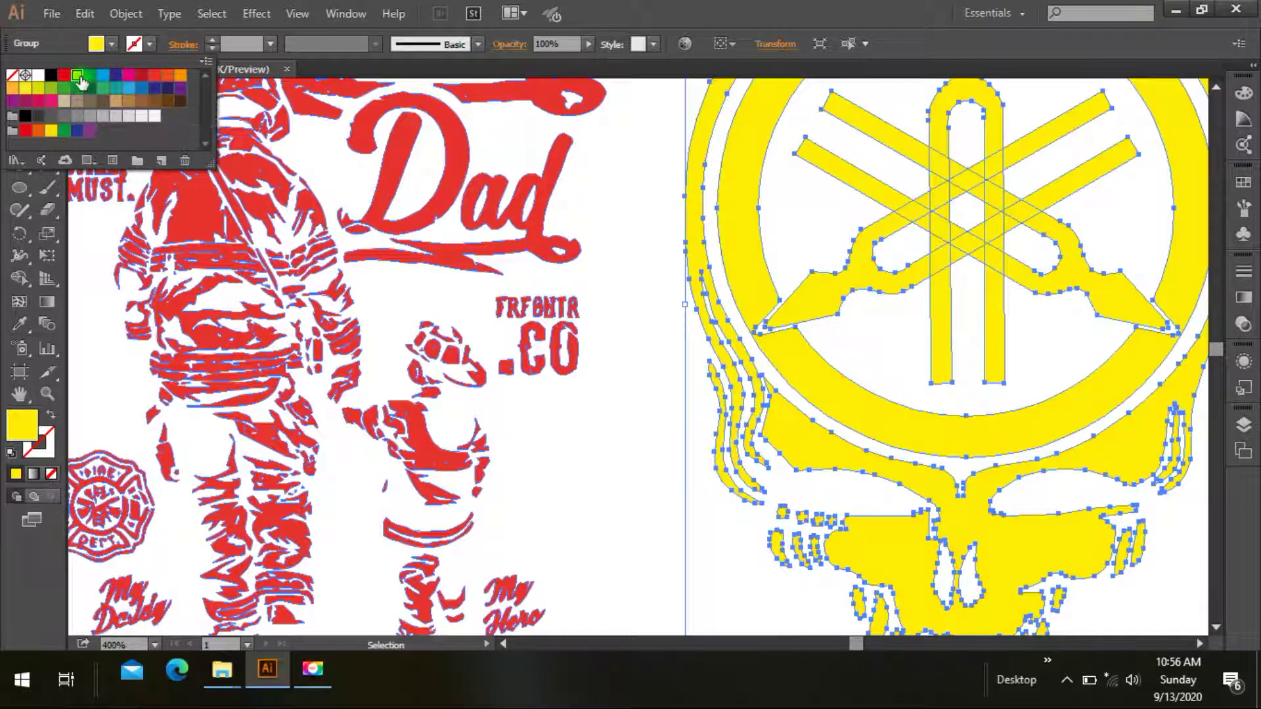
click(52, 102)
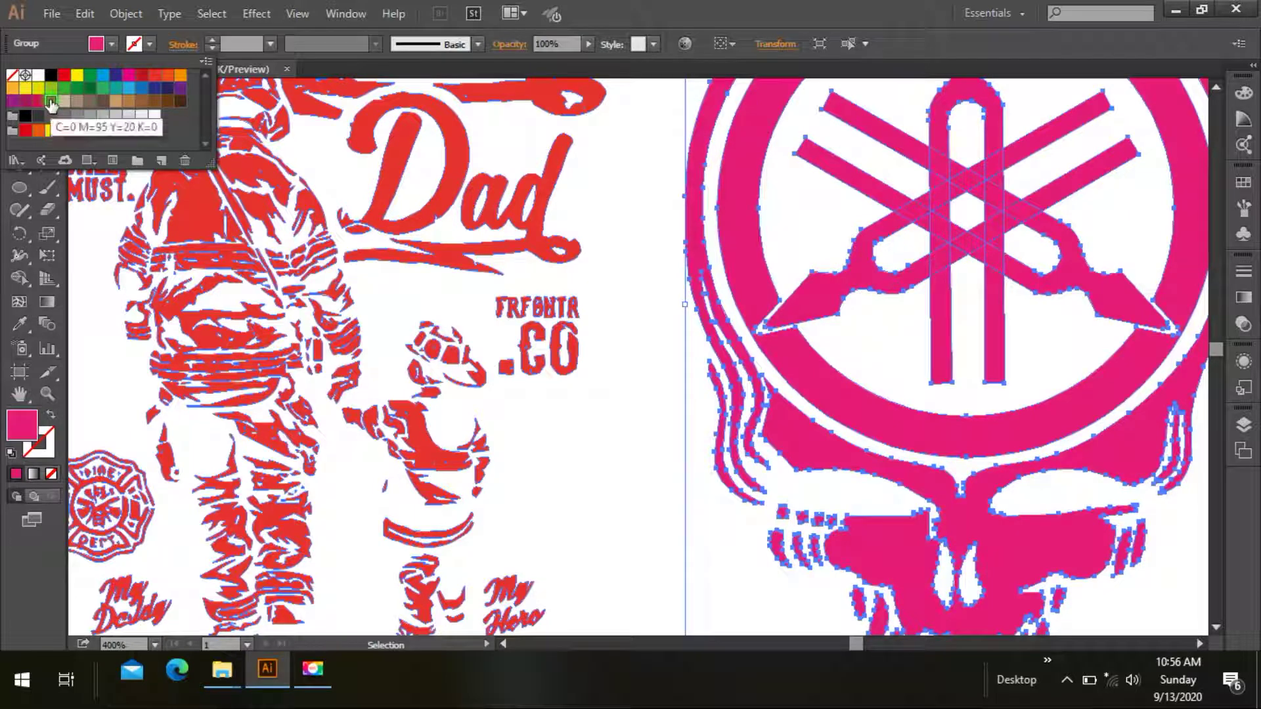
click(594, 479)
click(594, 480)
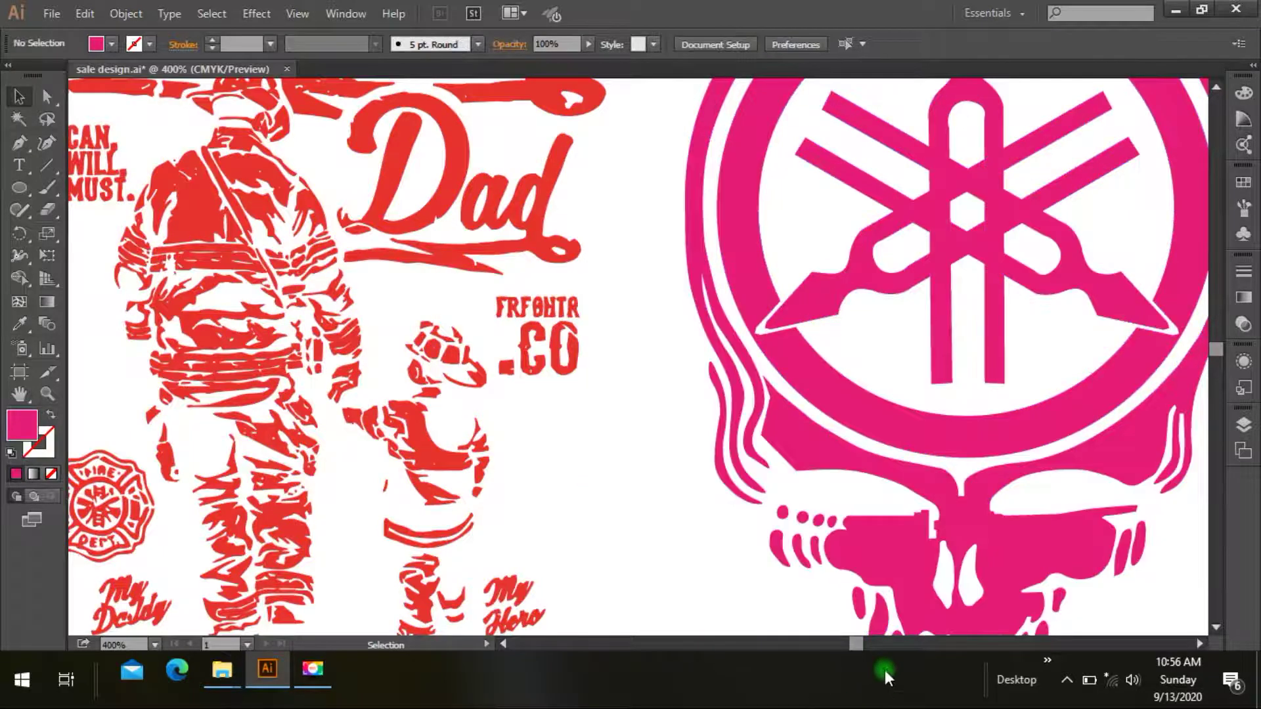
Try dark blue, magenta and light red fills on the red spider design, finish with dark green, and deselect it.
scroll(756, 582, up, 3)
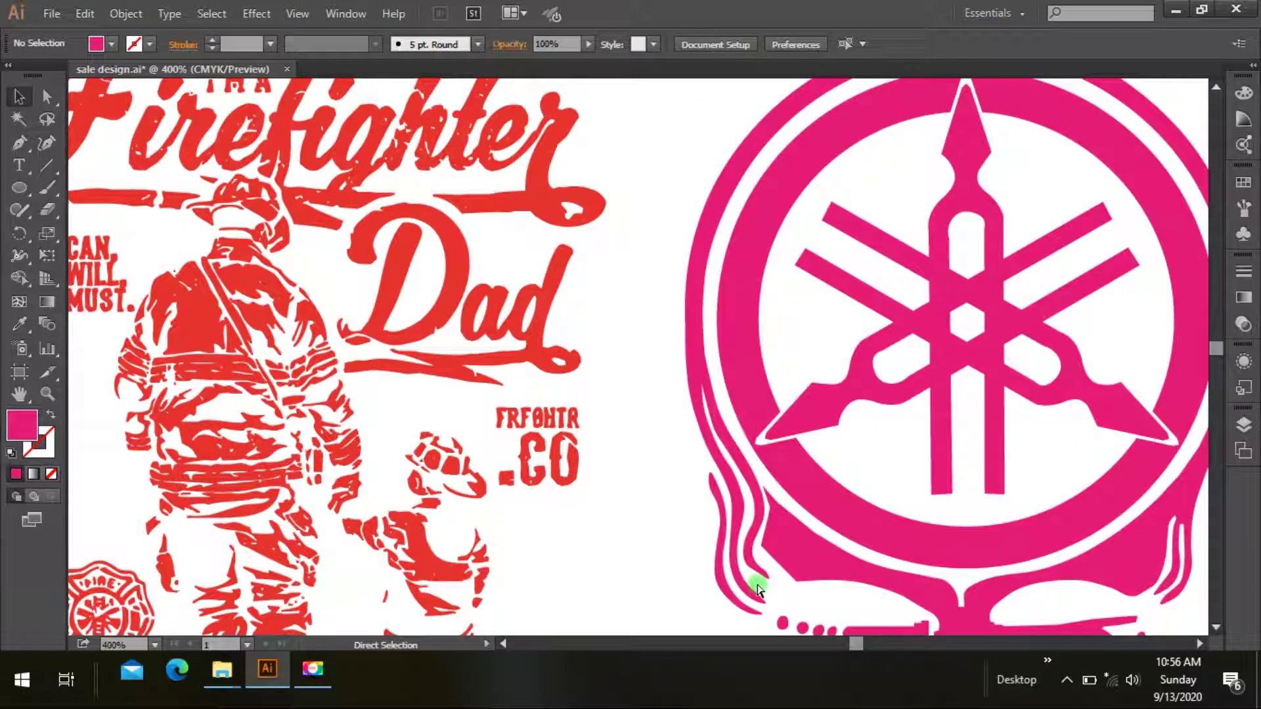
scroll(758, 586, down, 2)
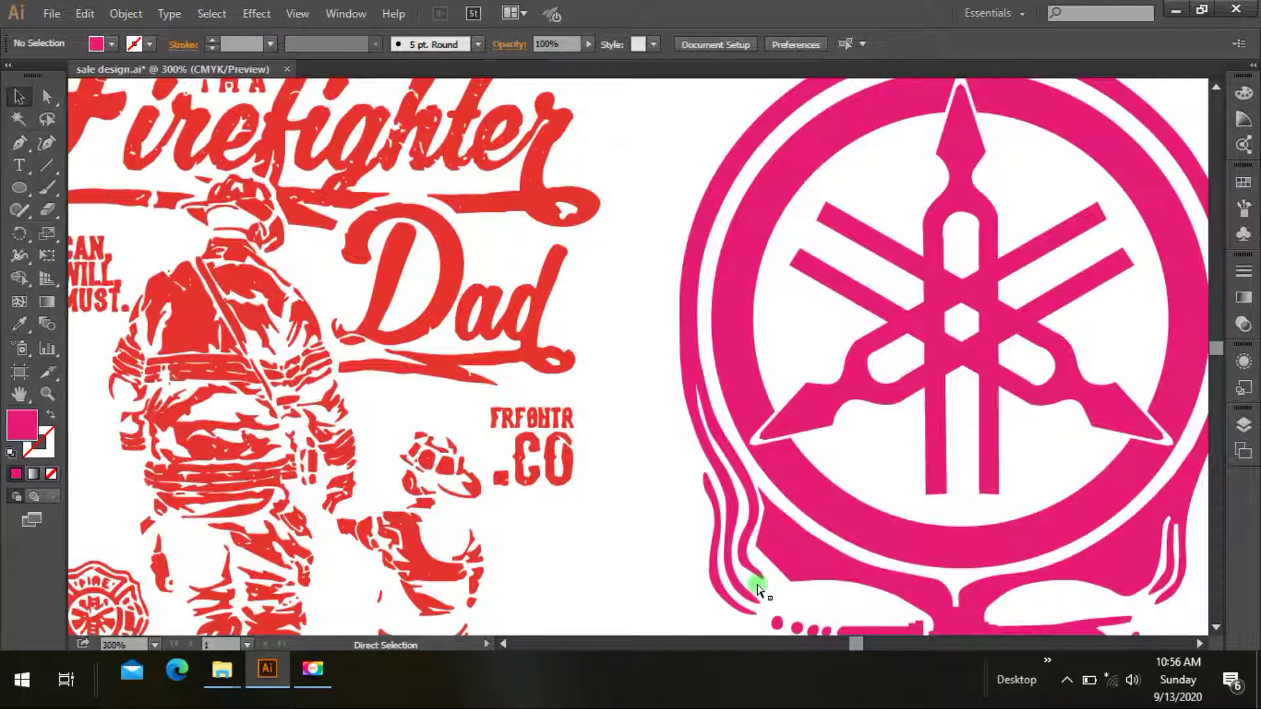
scroll(759, 590, down, 2)
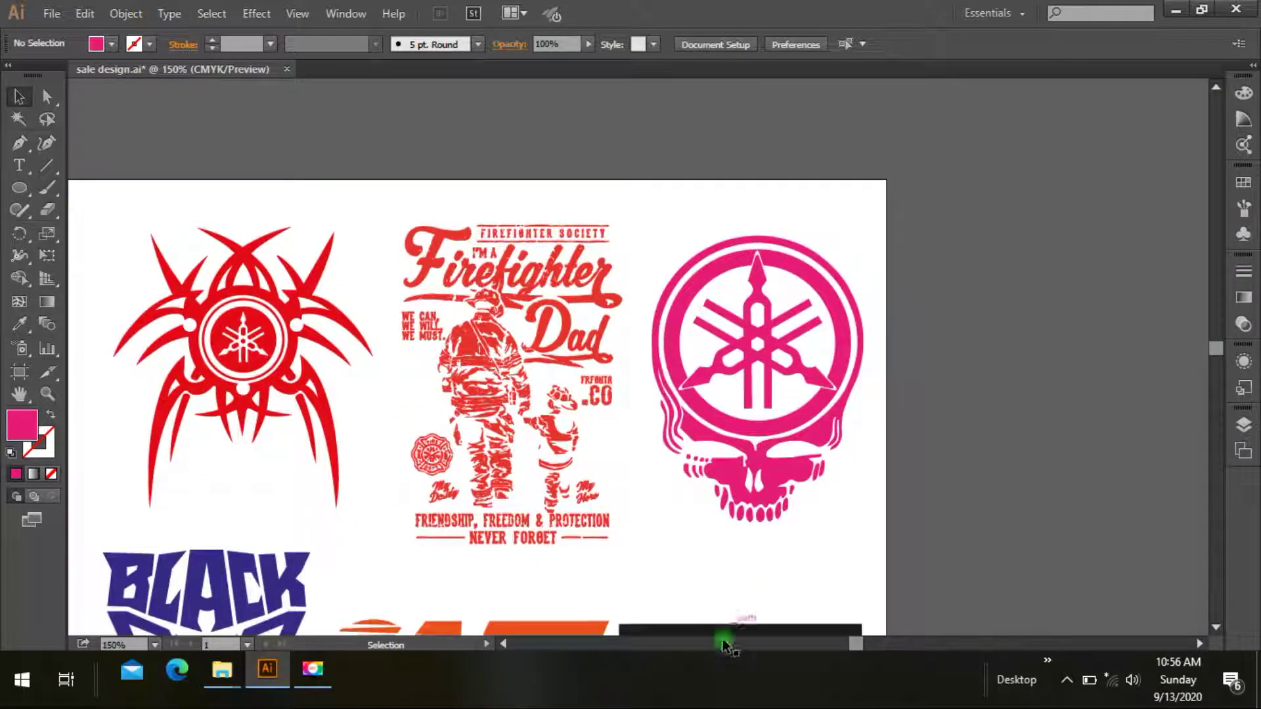
click(503, 644)
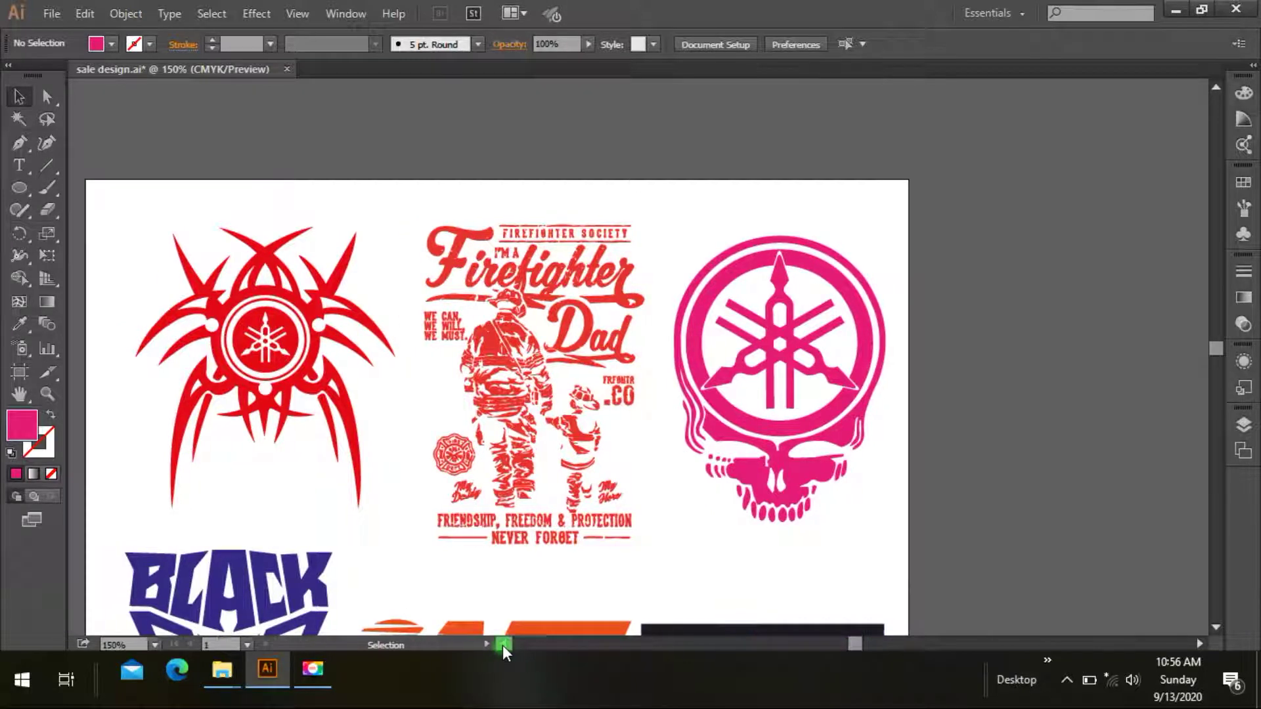
click(317, 394)
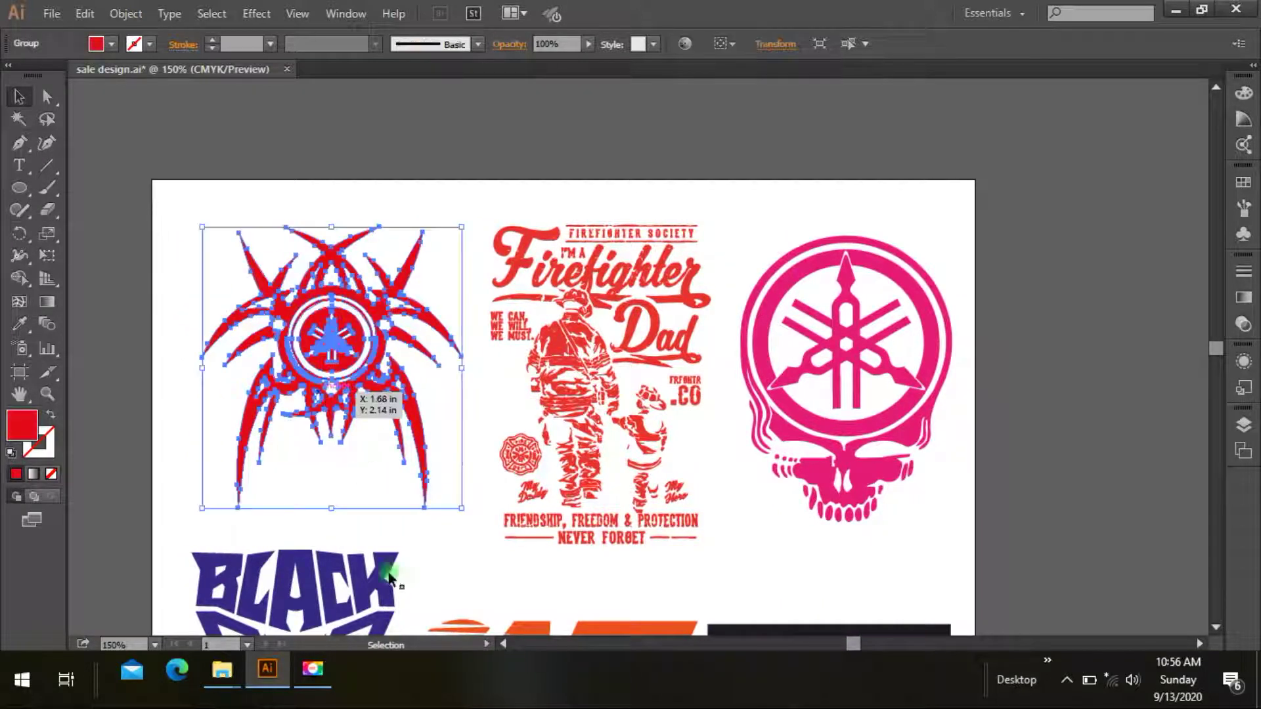
click(113, 44)
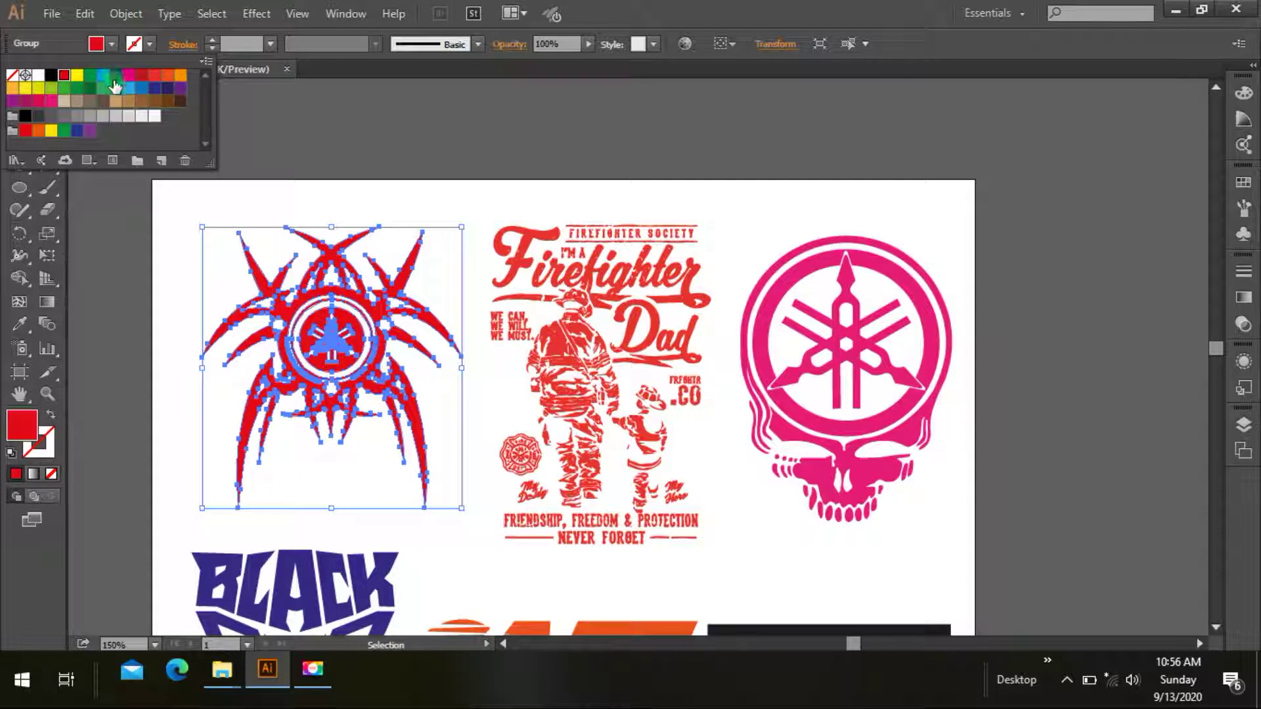
click(114, 79)
click(129, 77)
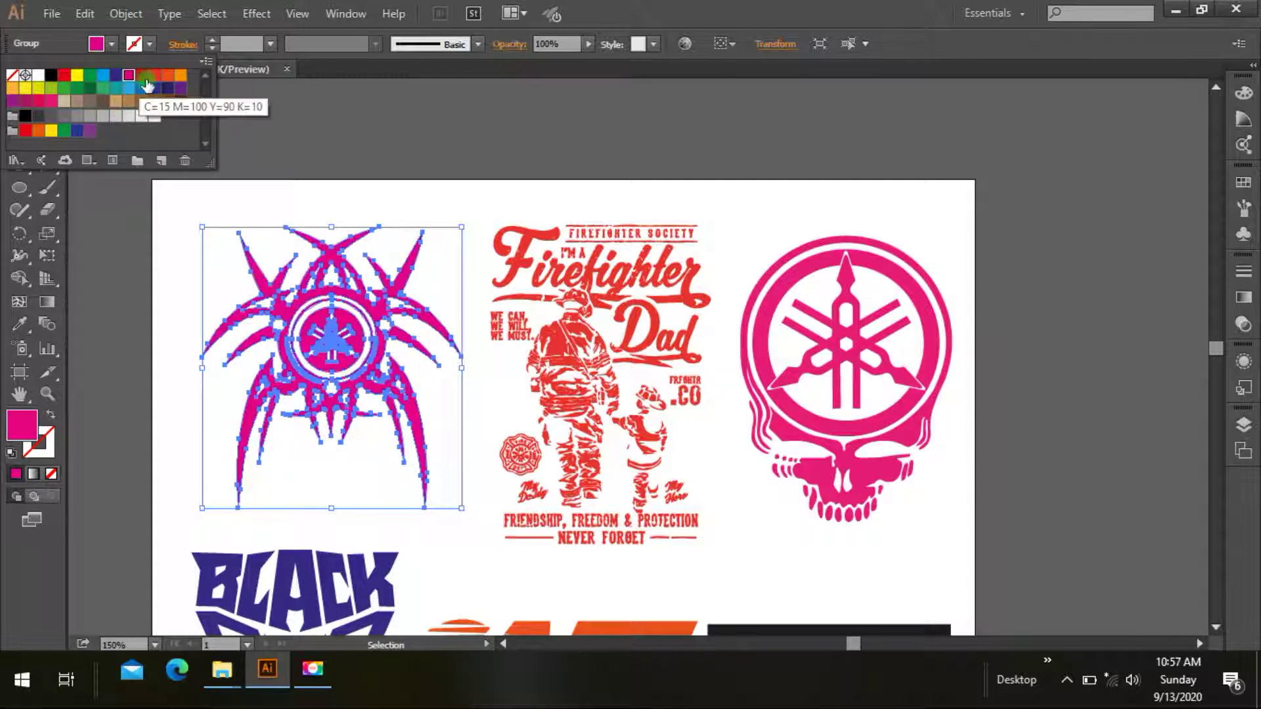
click(151, 79)
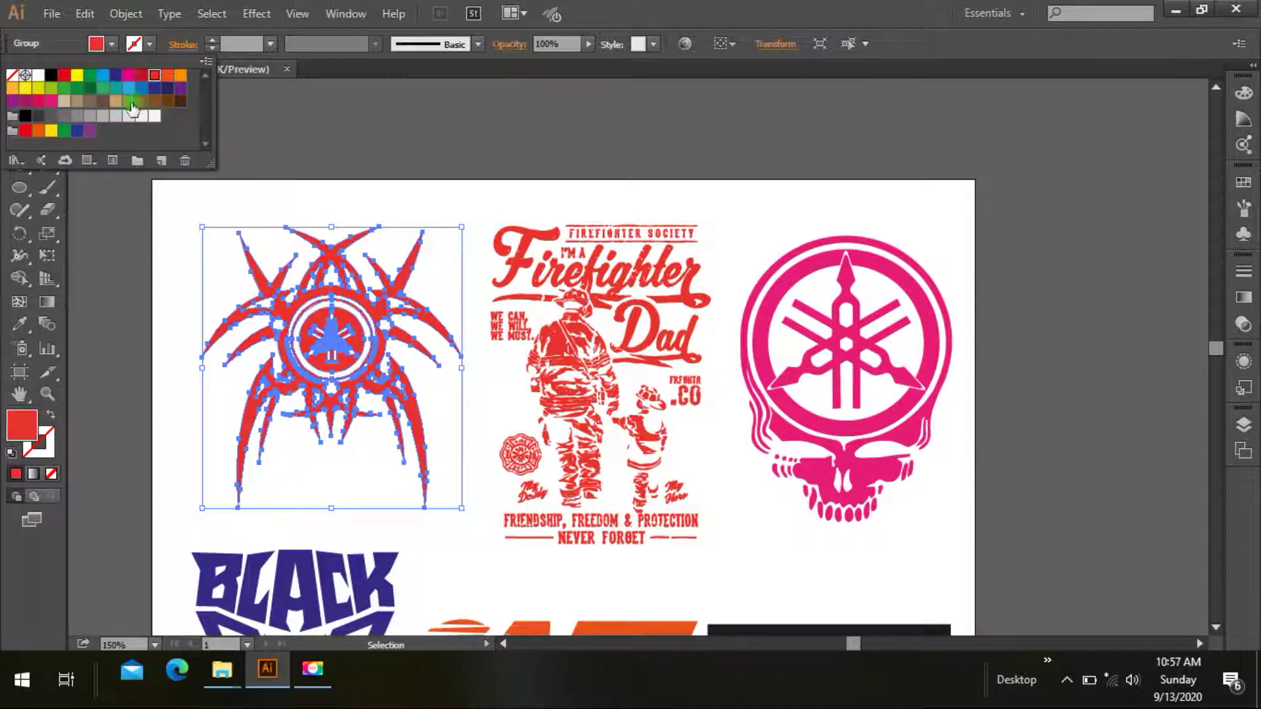
click(90, 90)
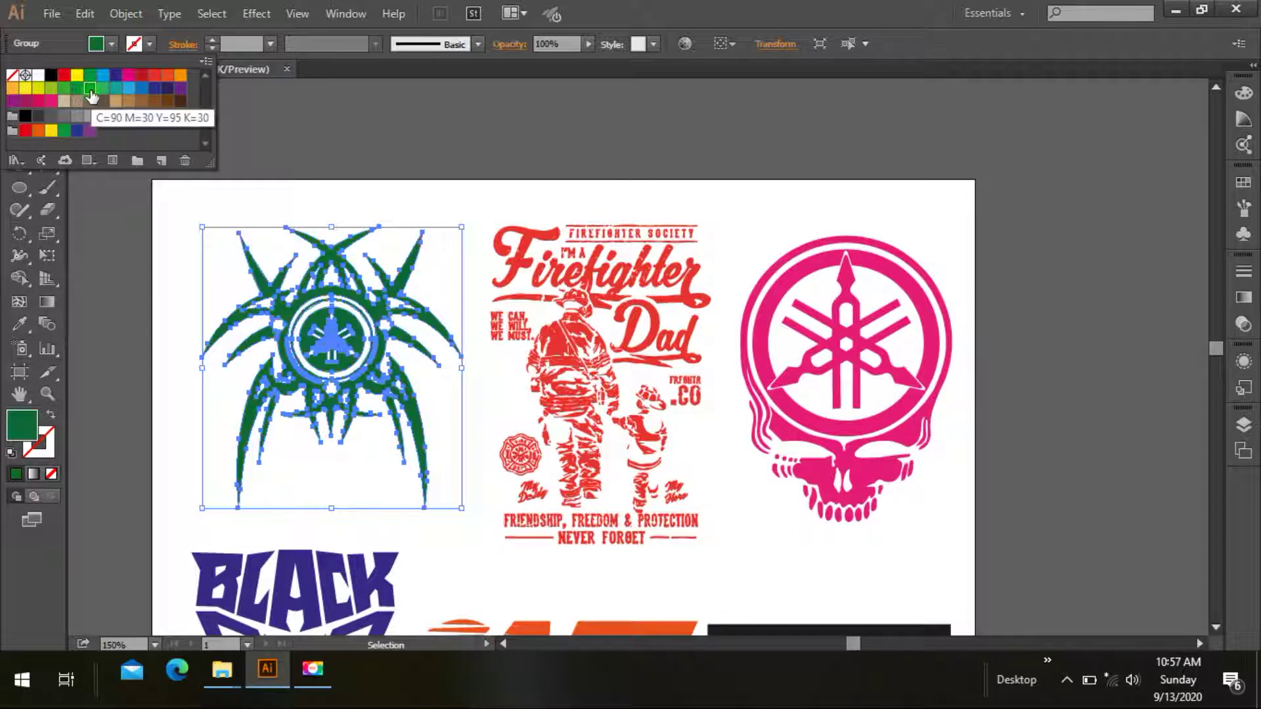
click(207, 191)
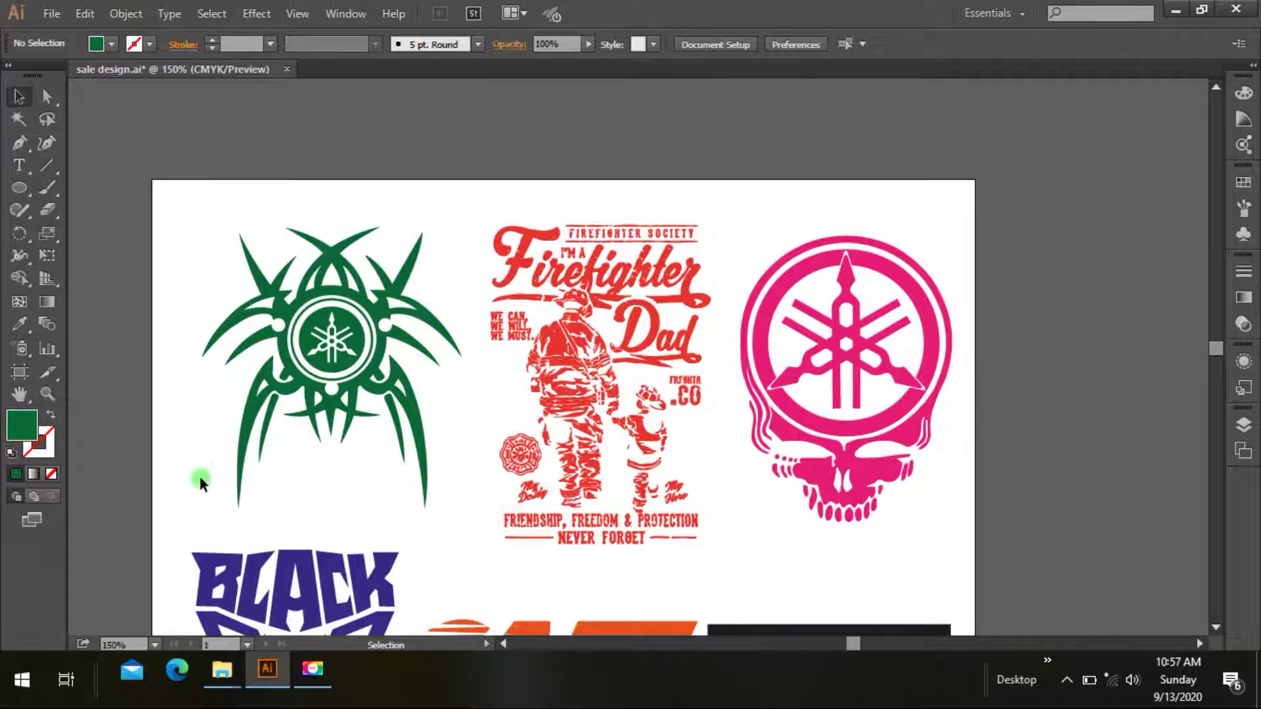
Change the fill of the dark blue BLACK PANTHER lettering to yellow and deselect it.
scroll(200, 477, down, 5)
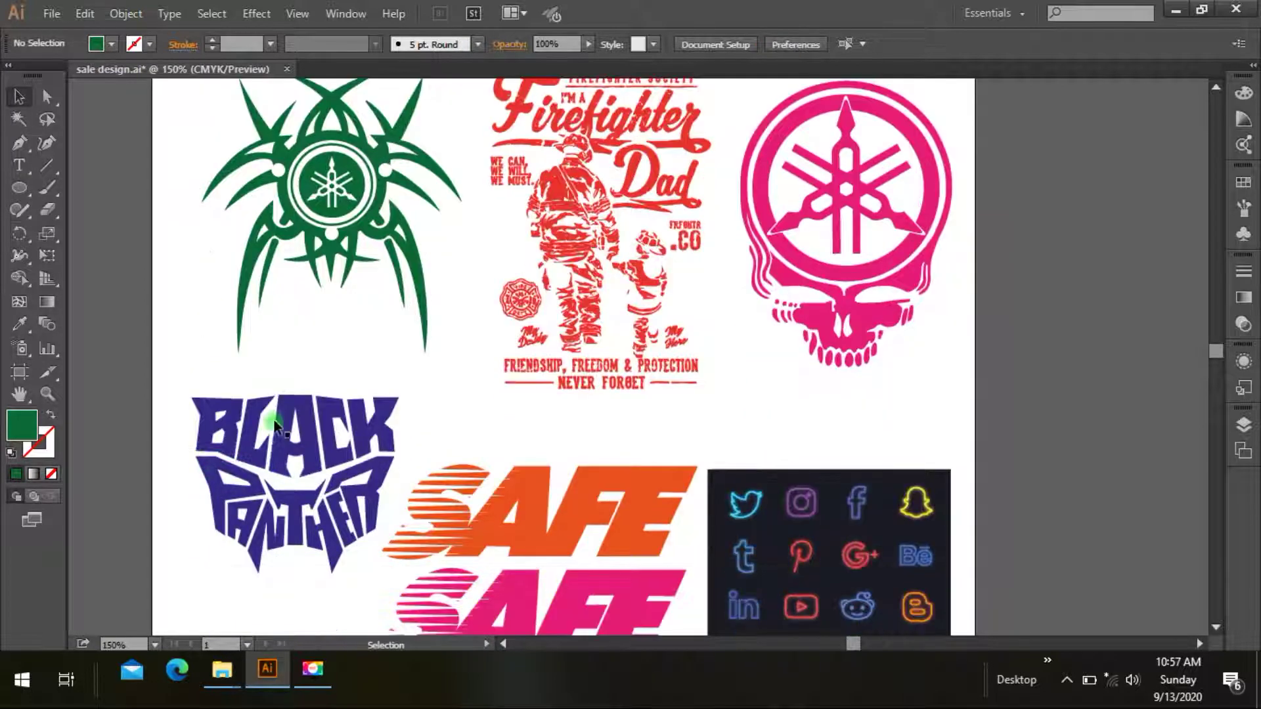
click(297, 430)
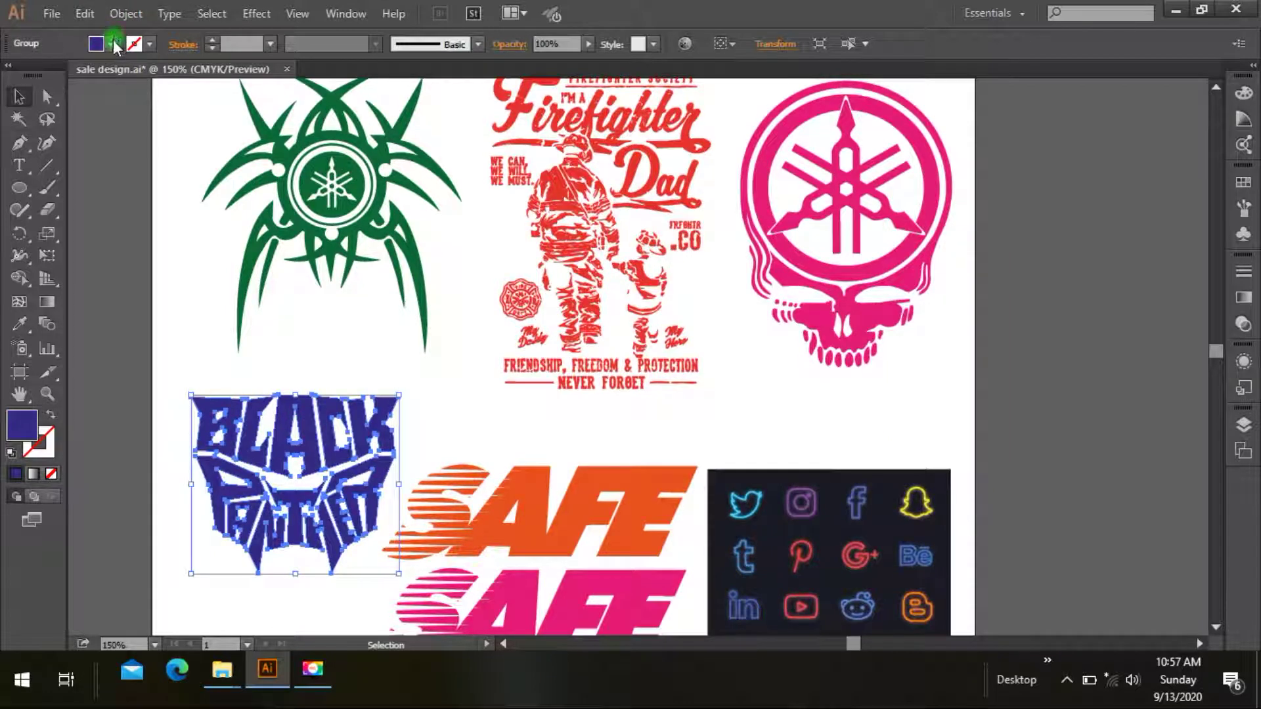
click(112, 44)
click(39, 88)
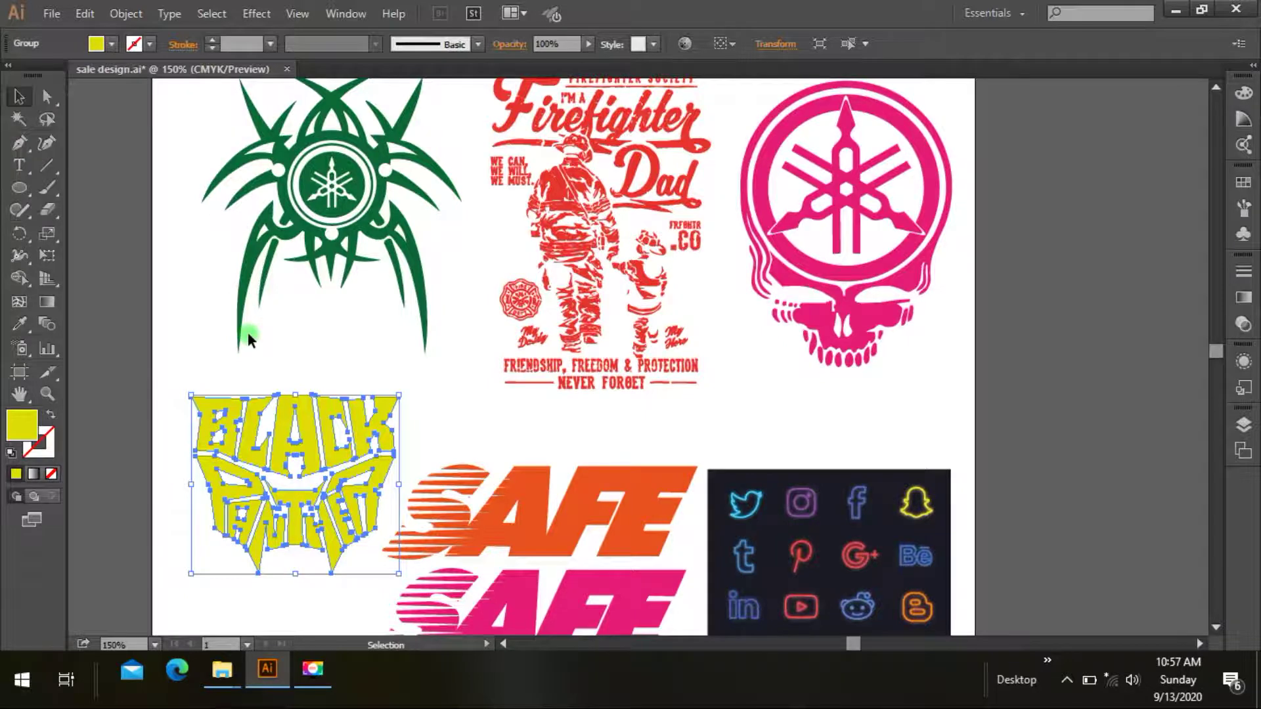
click(247, 386)
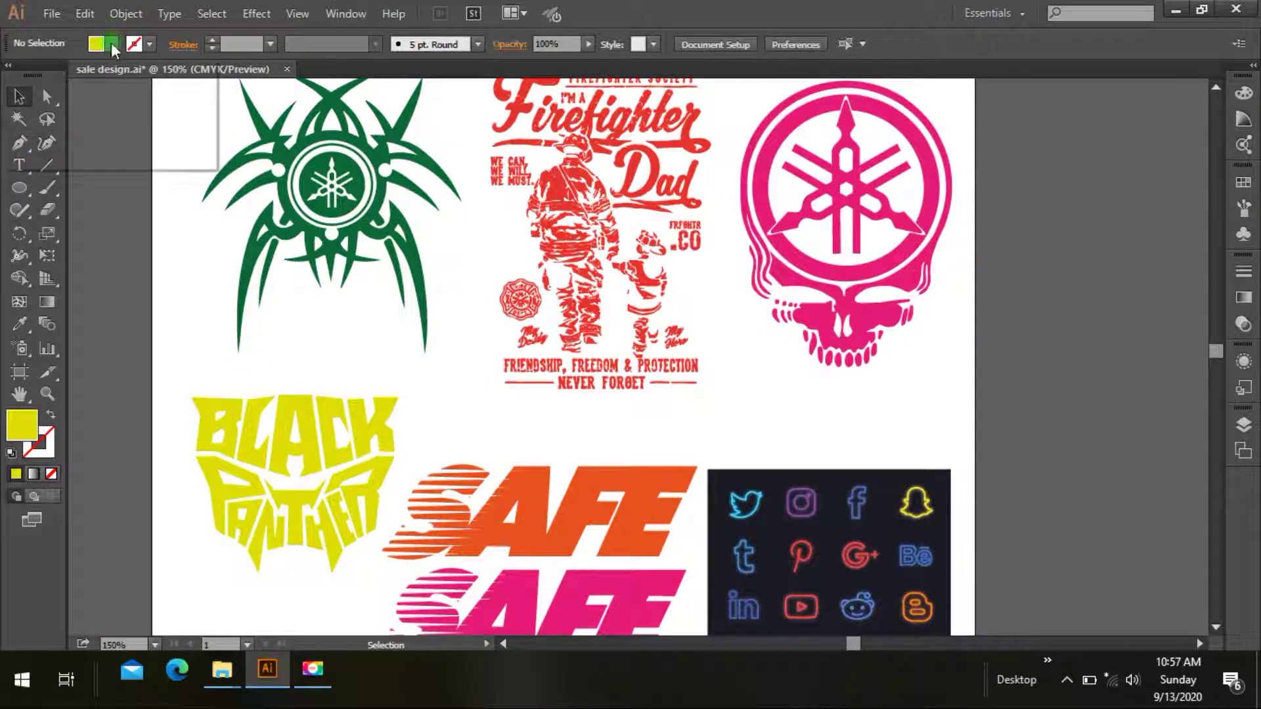
Try a light blue fill on the yellow BLACK PANTHER lettering, finish with dark blue, and deselect it.
click(112, 44)
click(52, 78)
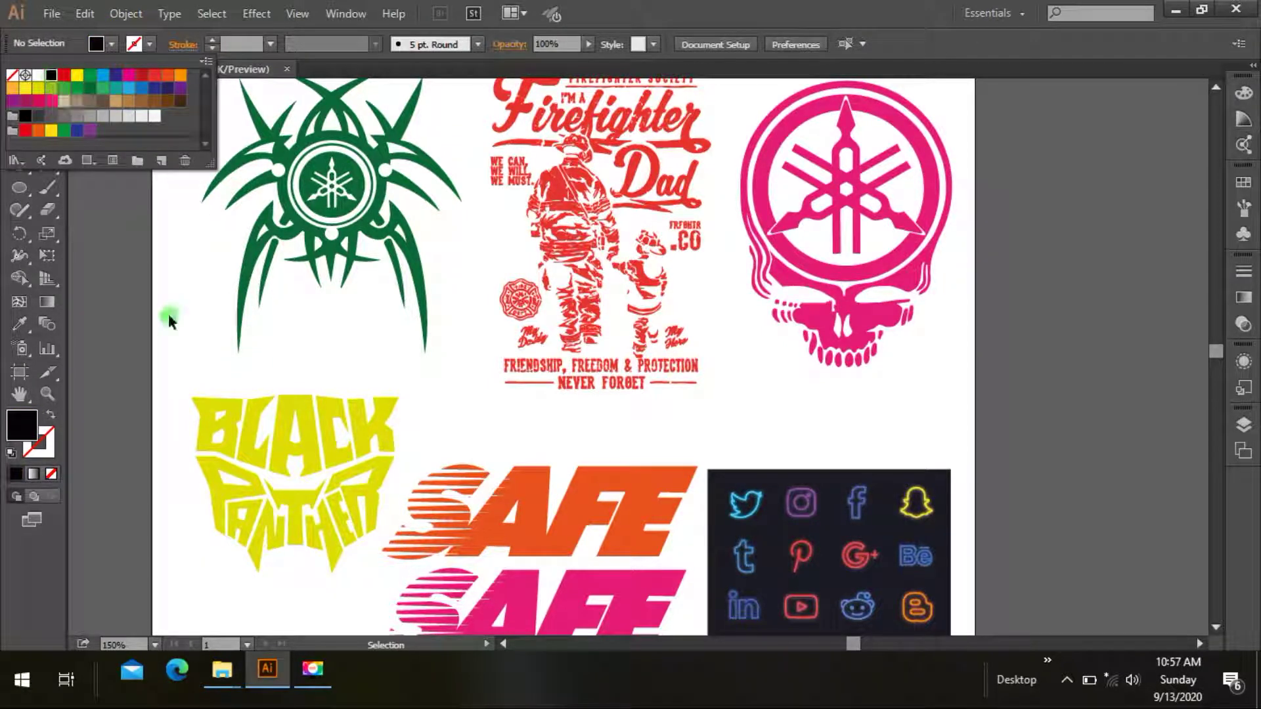
click(294, 453)
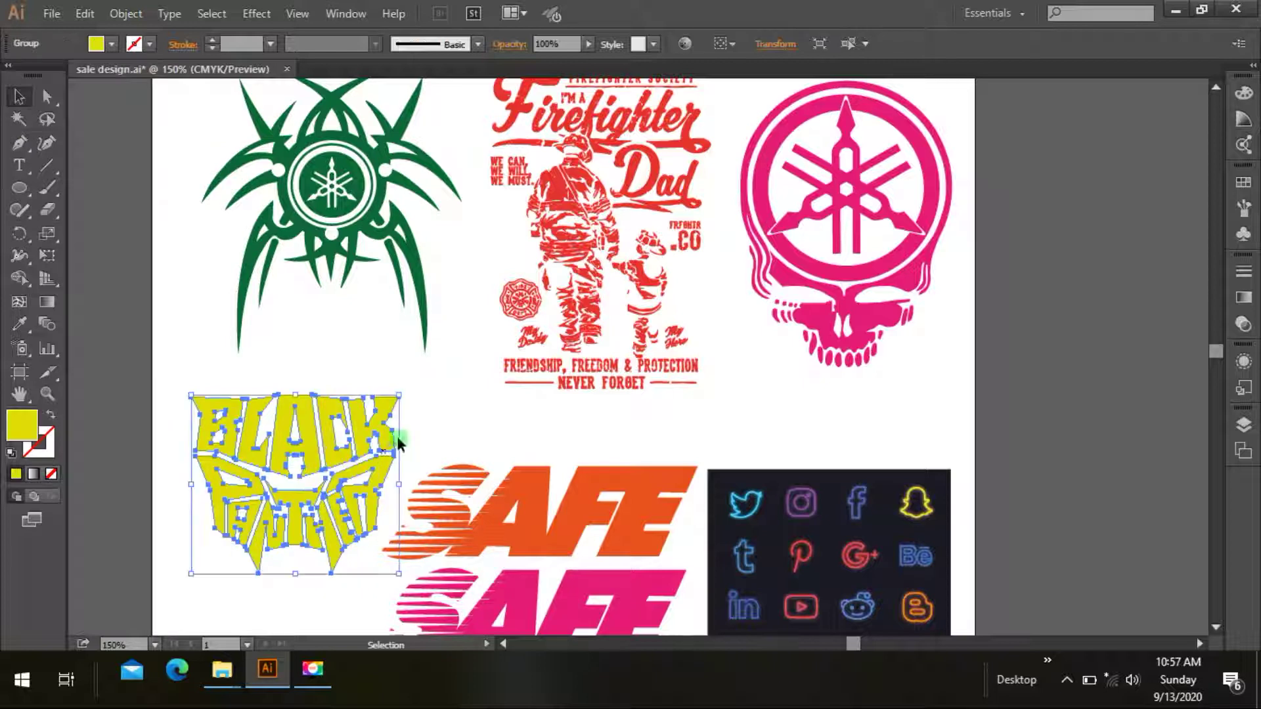
click(110, 44)
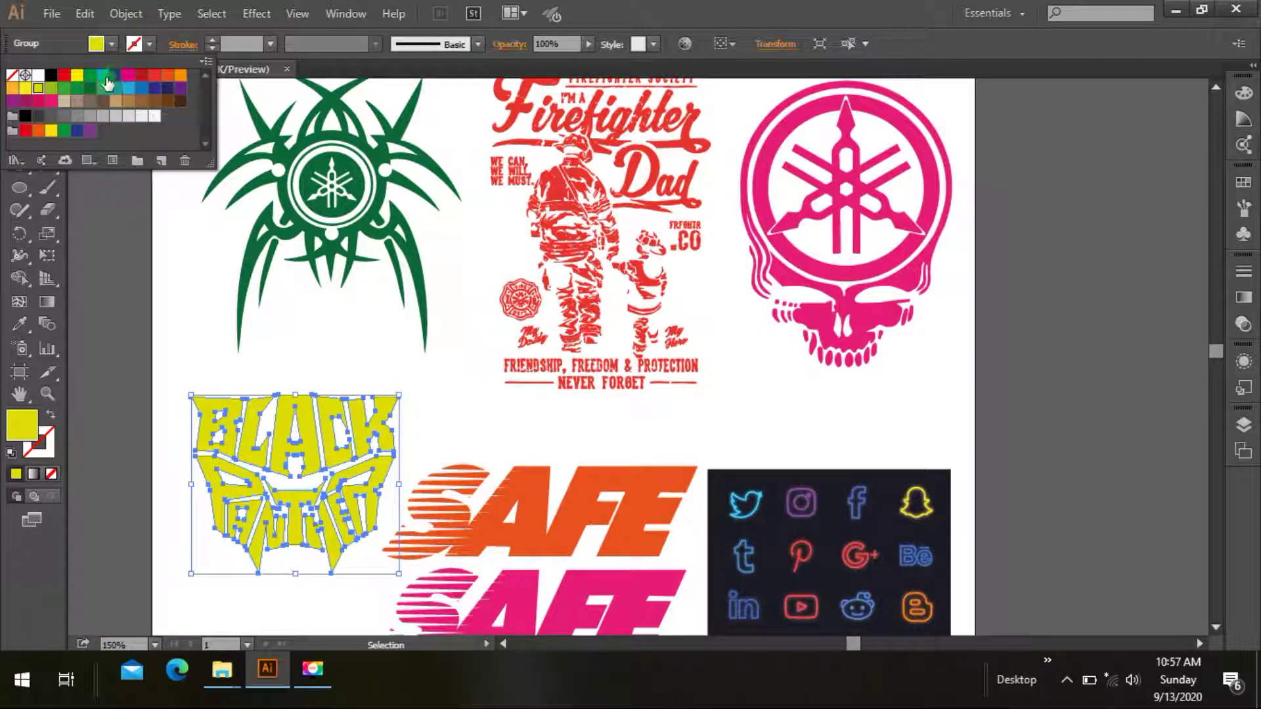
click(104, 77)
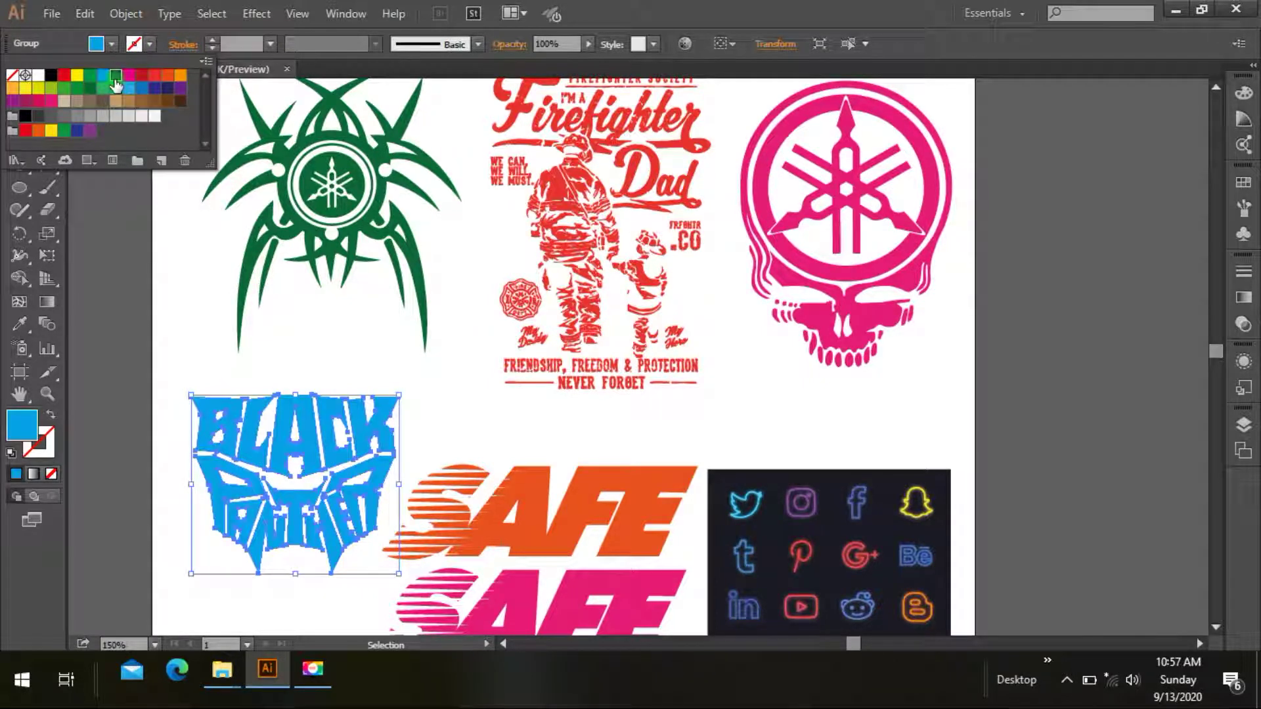
click(115, 75)
click(219, 369)
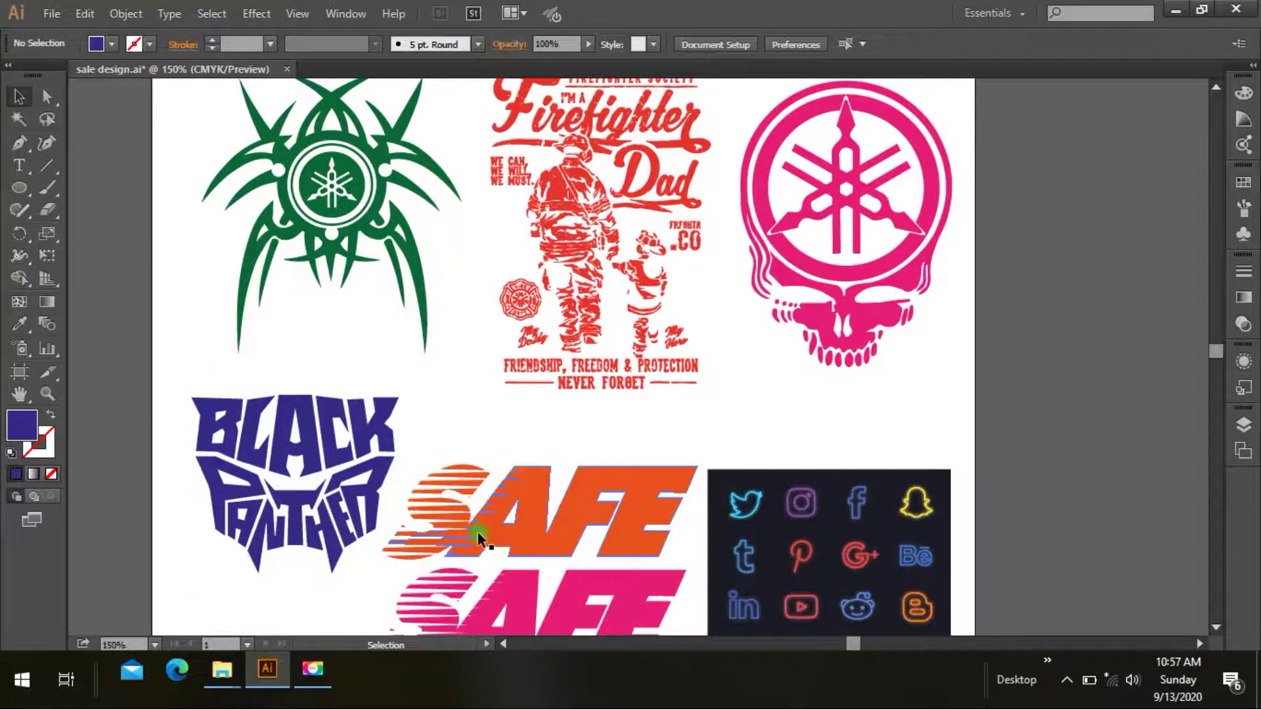
Examine the edges of the firefighter Dad and green spider designs at 400% magnification, then review the whole sheet.
scroll(478, 533, down, 4)
scroll(478, 539, up, 6)
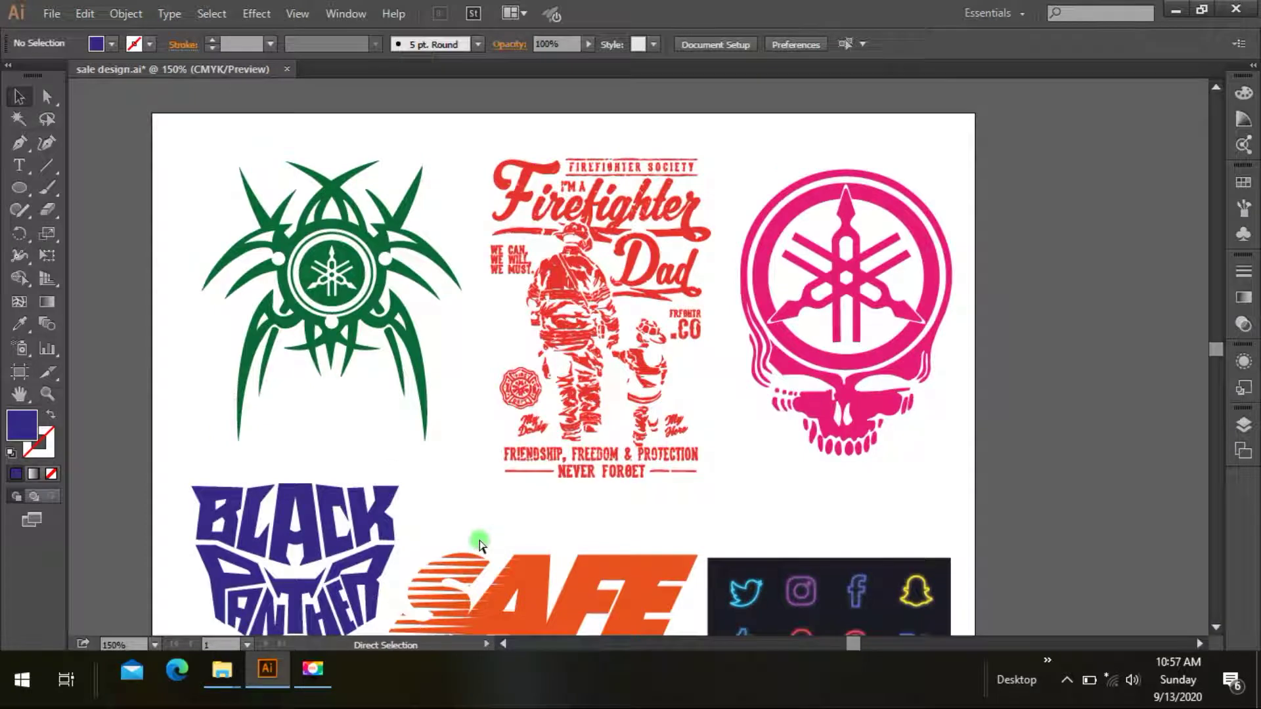
key(ctrl+equal)
key(ctrl+equal)
key(ctrl+equal)
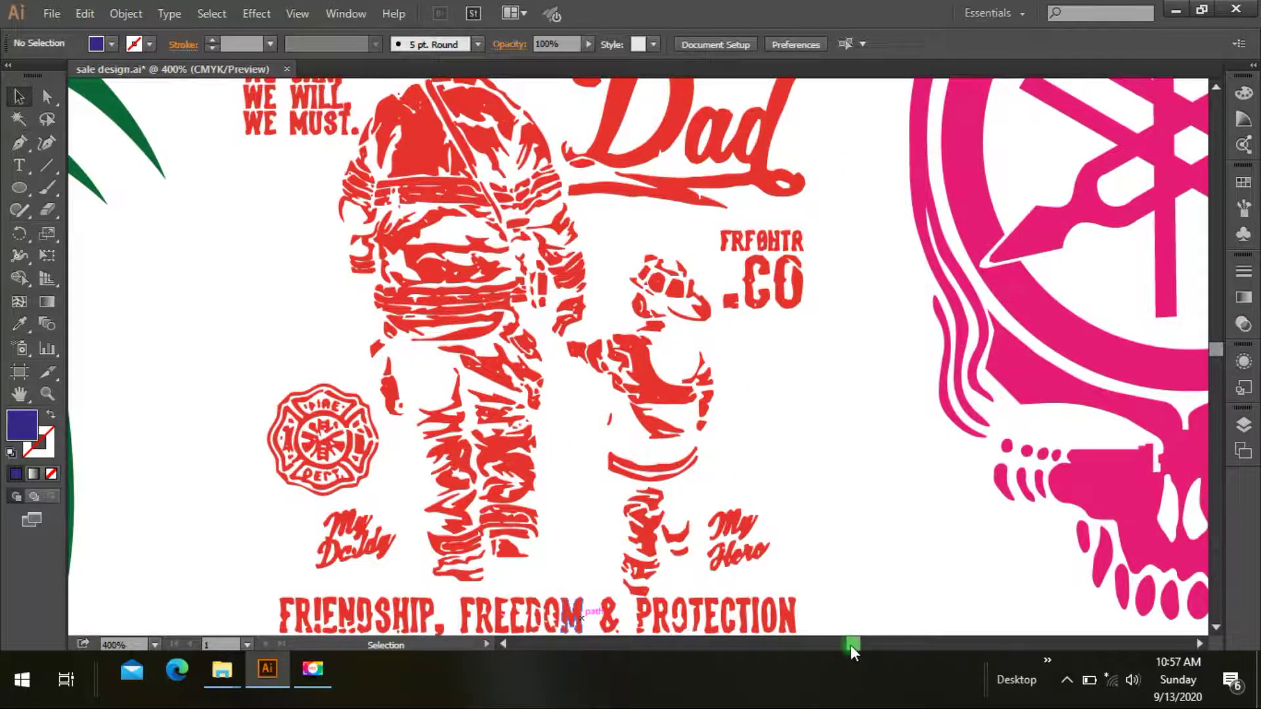
drag(850, 645, 844, 645)
scroll(842, 544, up, 5)
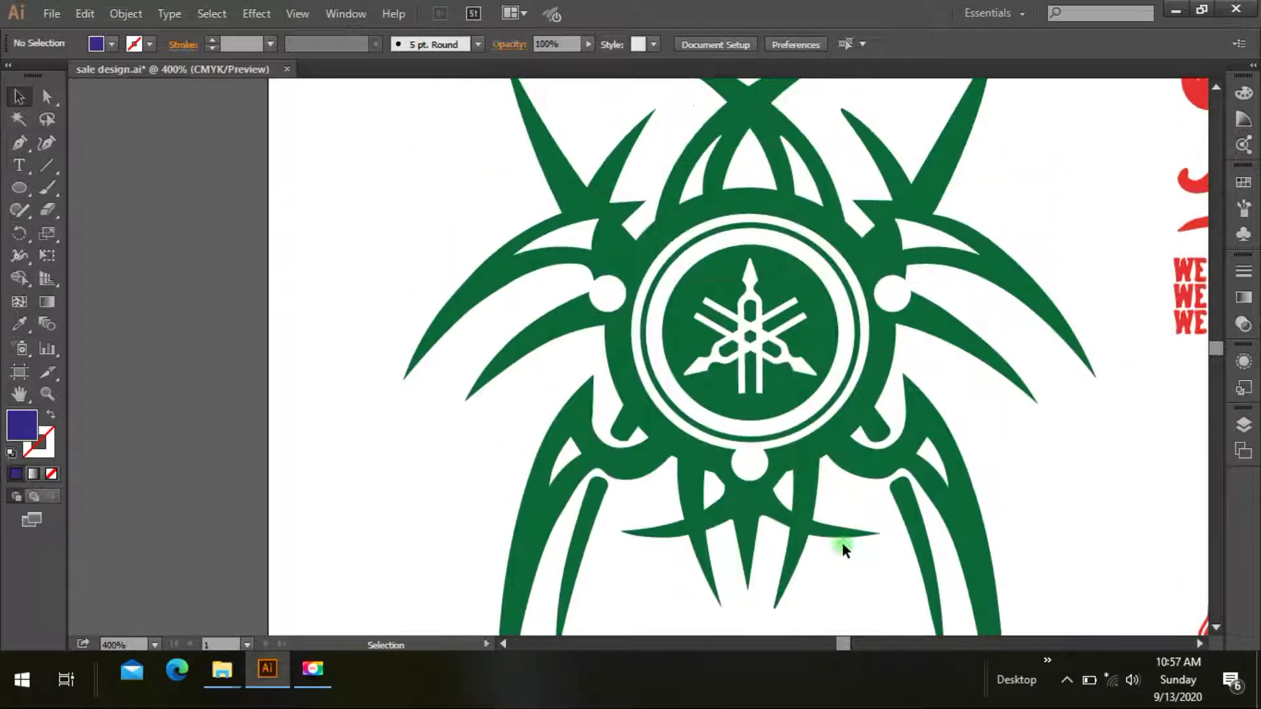
click(760, 406)
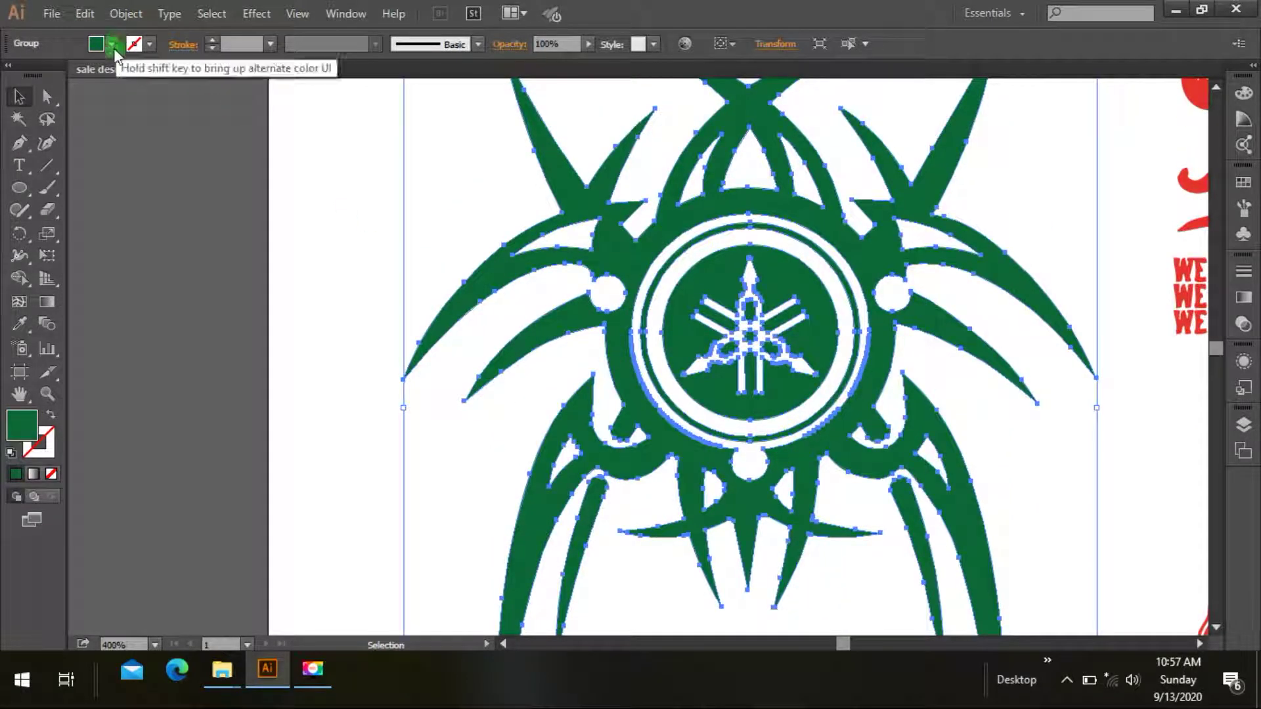
click(299, 486)
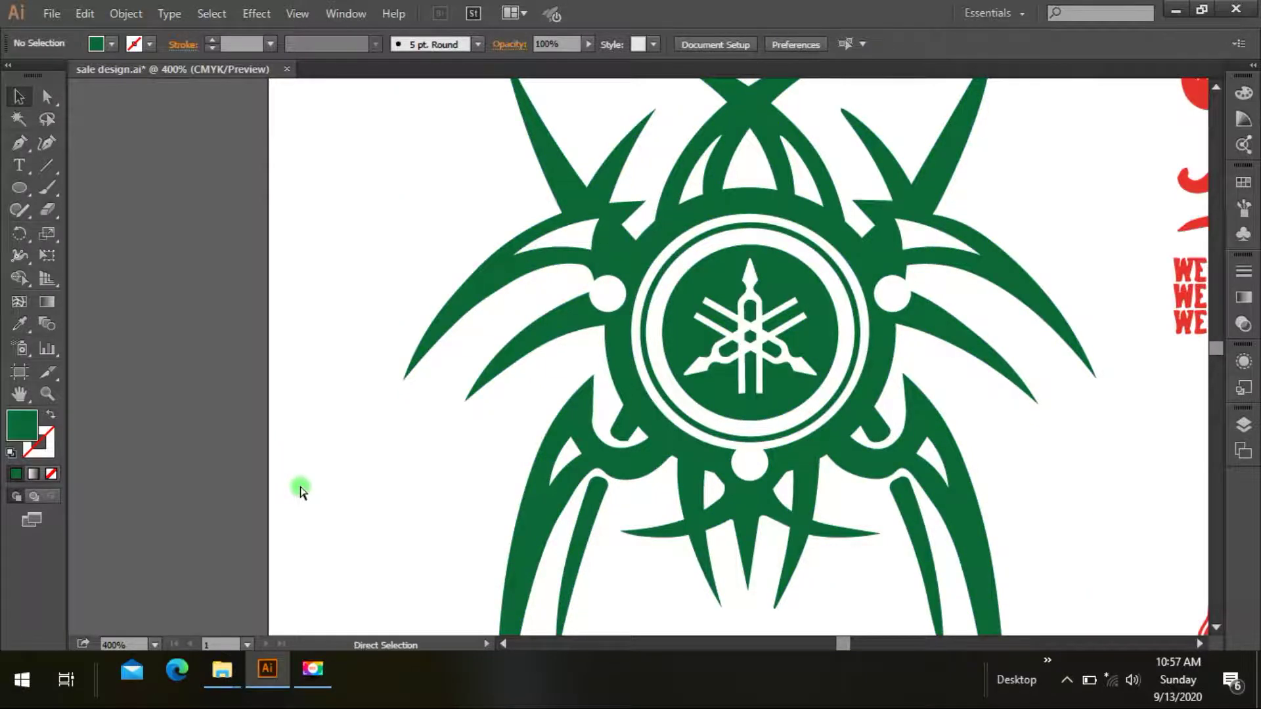
key(ctrl+minus)
key(ctrl+minus)
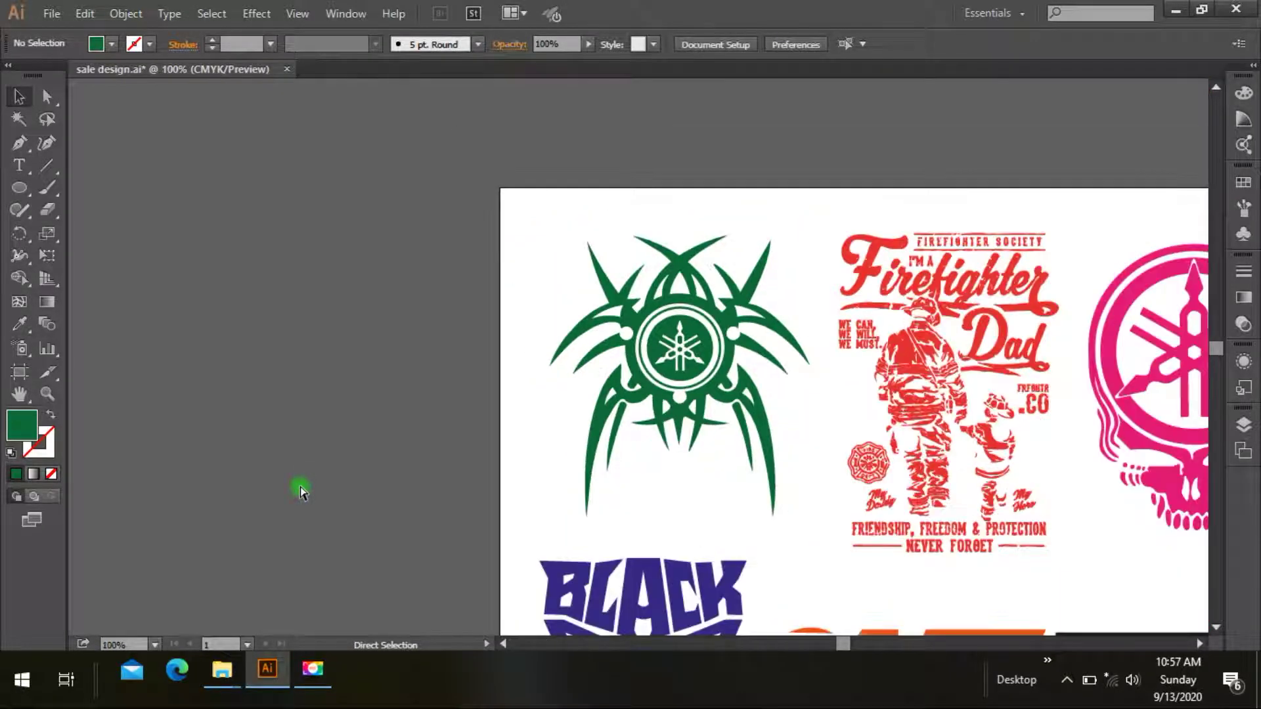
key(ctrl+minus)
scroll(431, 492, down, 5)
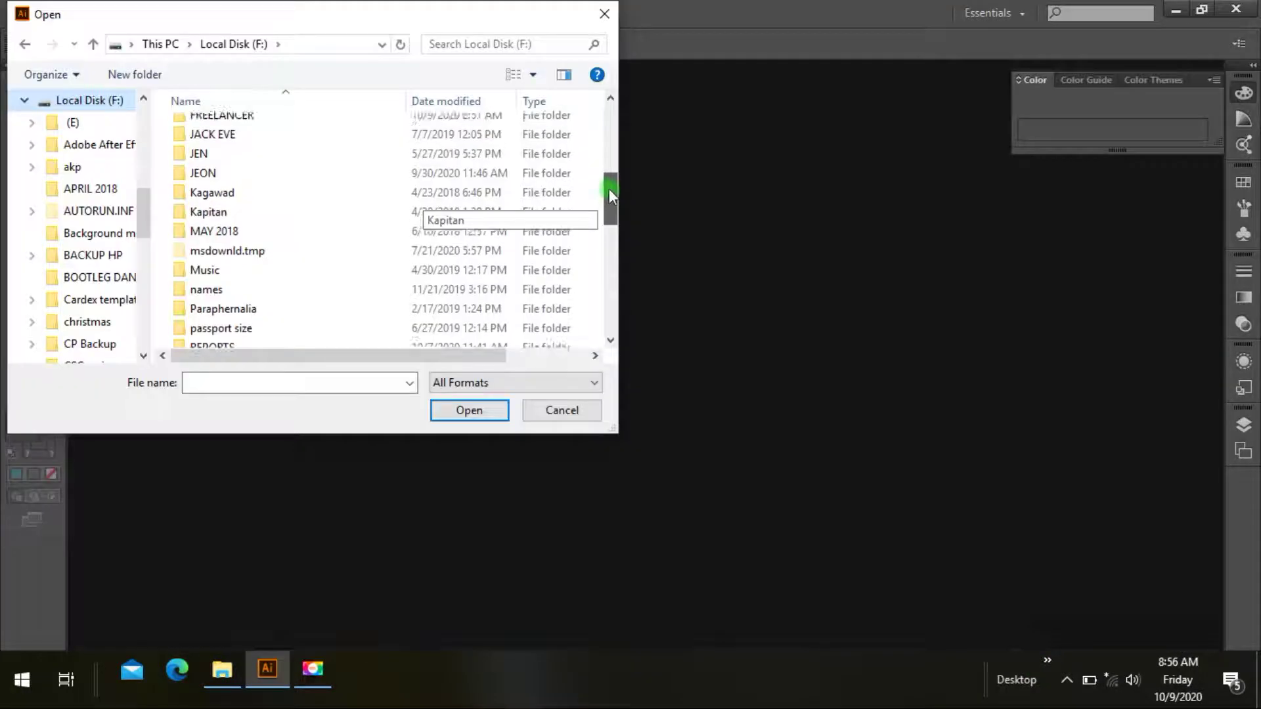
Open the Illustrator file transformers_optimus_prime_vector_2 from FREELANCER > FREE VECTOR FILE > transformers_optimus_prime_vector_3.
drag(609, 188, 607, 173)
double_click(277, 193)
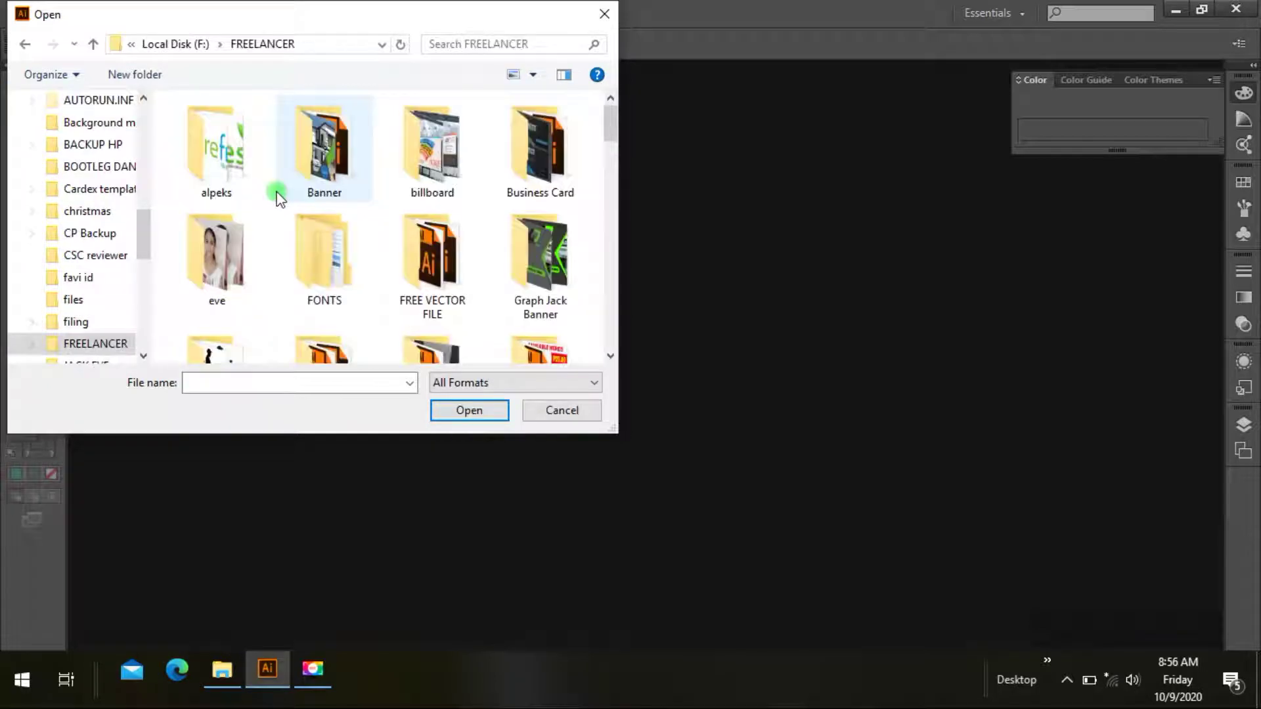
click(432, 310)
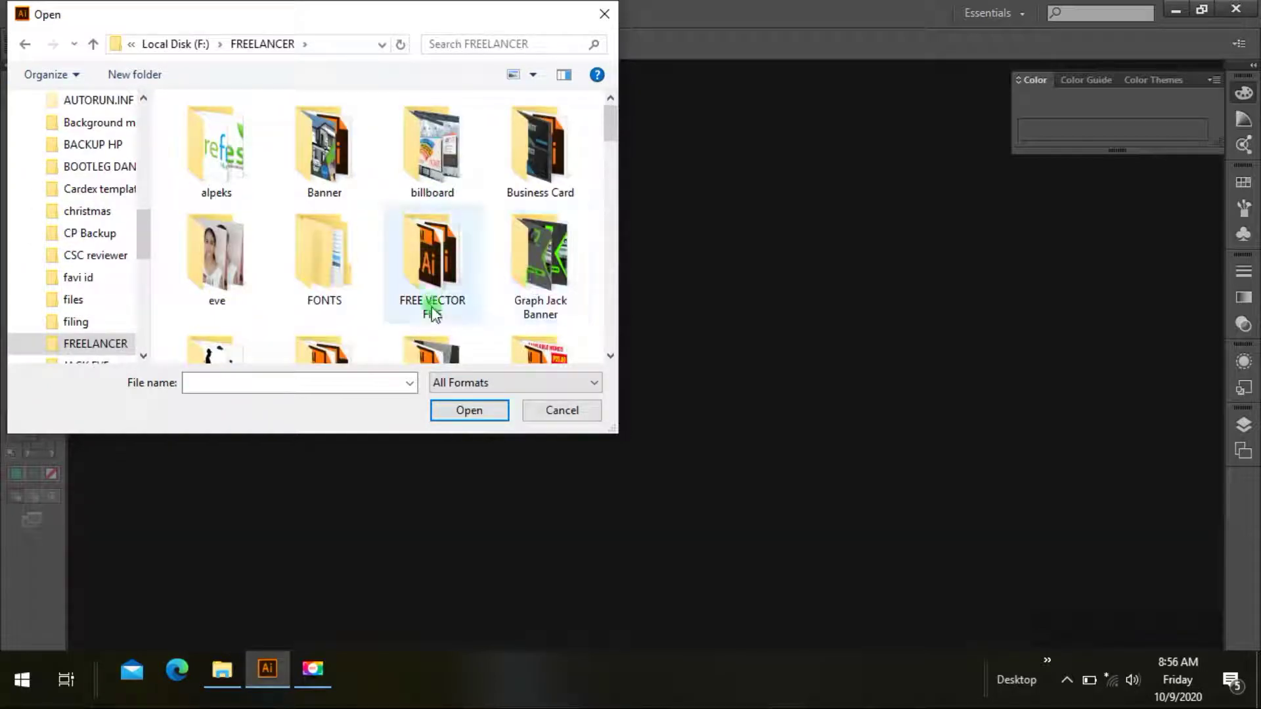
double_click(432, 311)
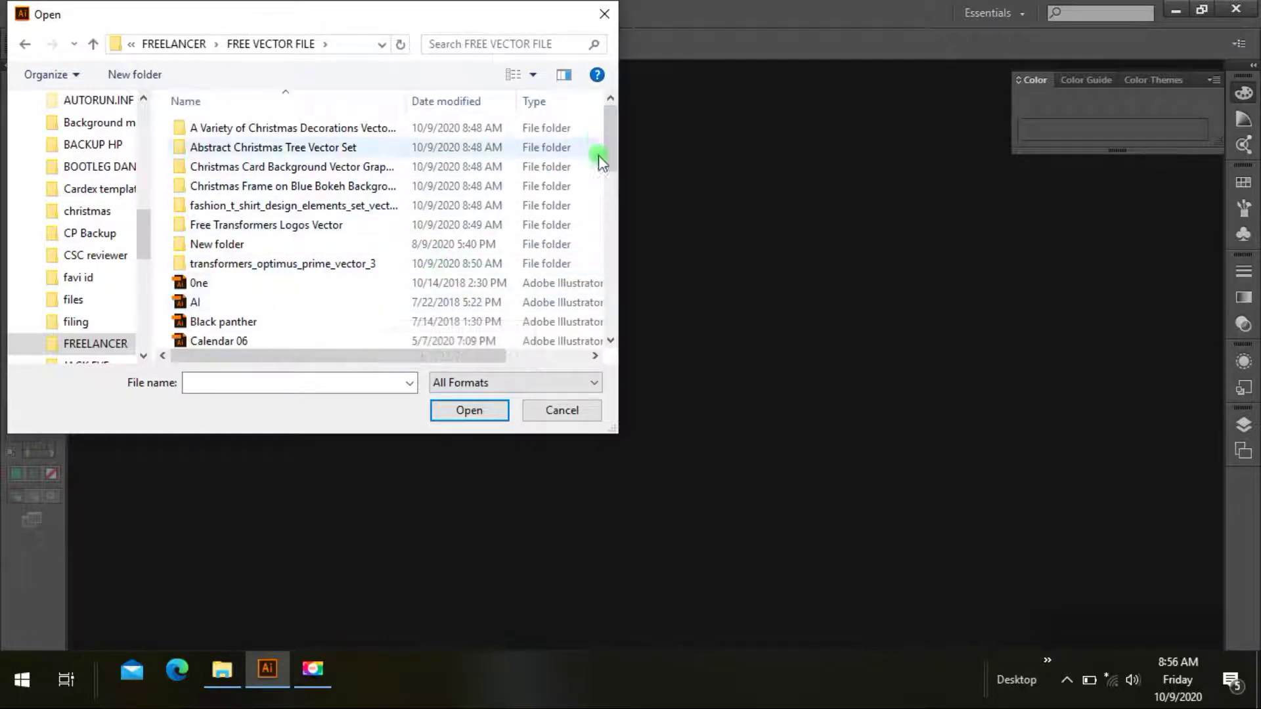
drag(609, 145, 607, 167)
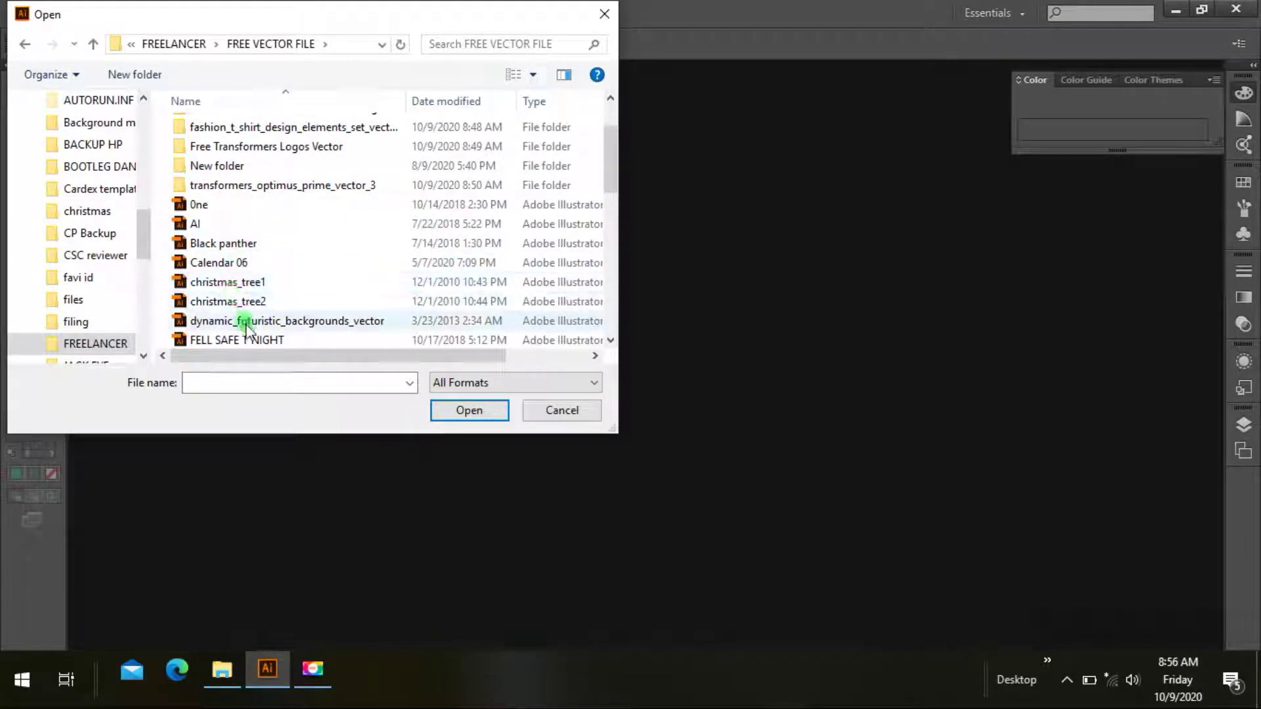
double_click(267, 185)
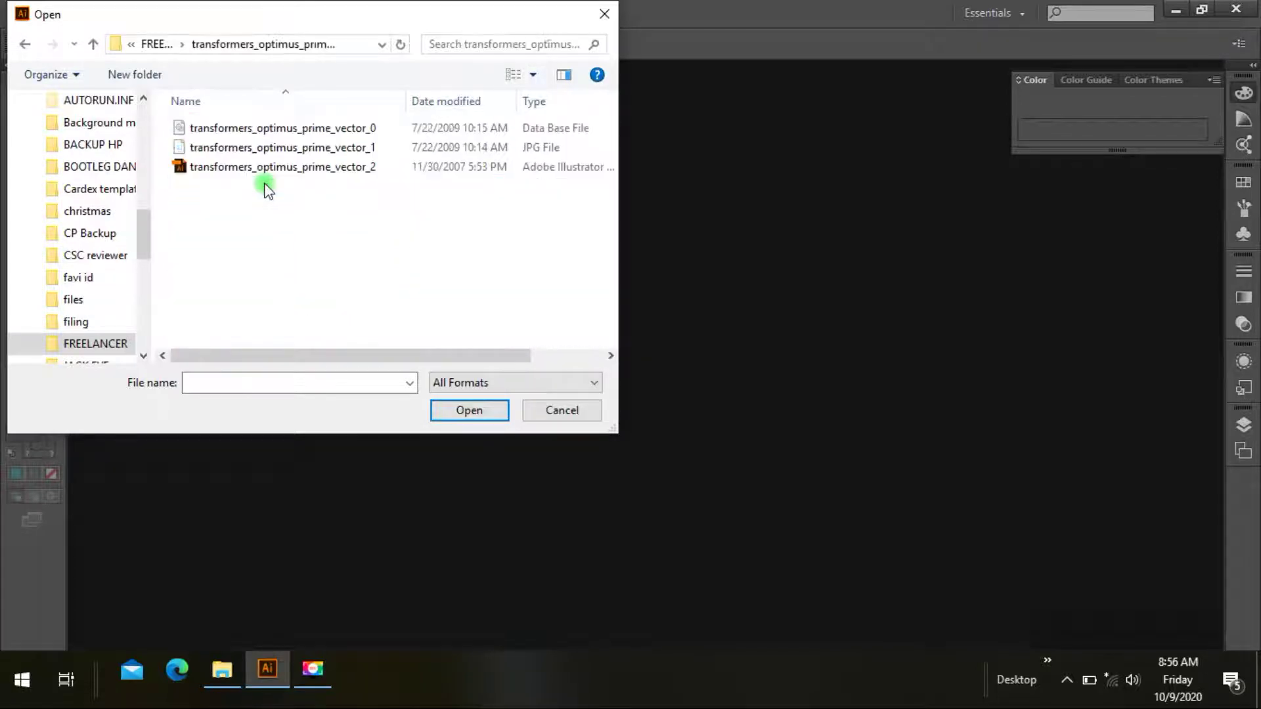
click(259, 167)
click(470, 412)
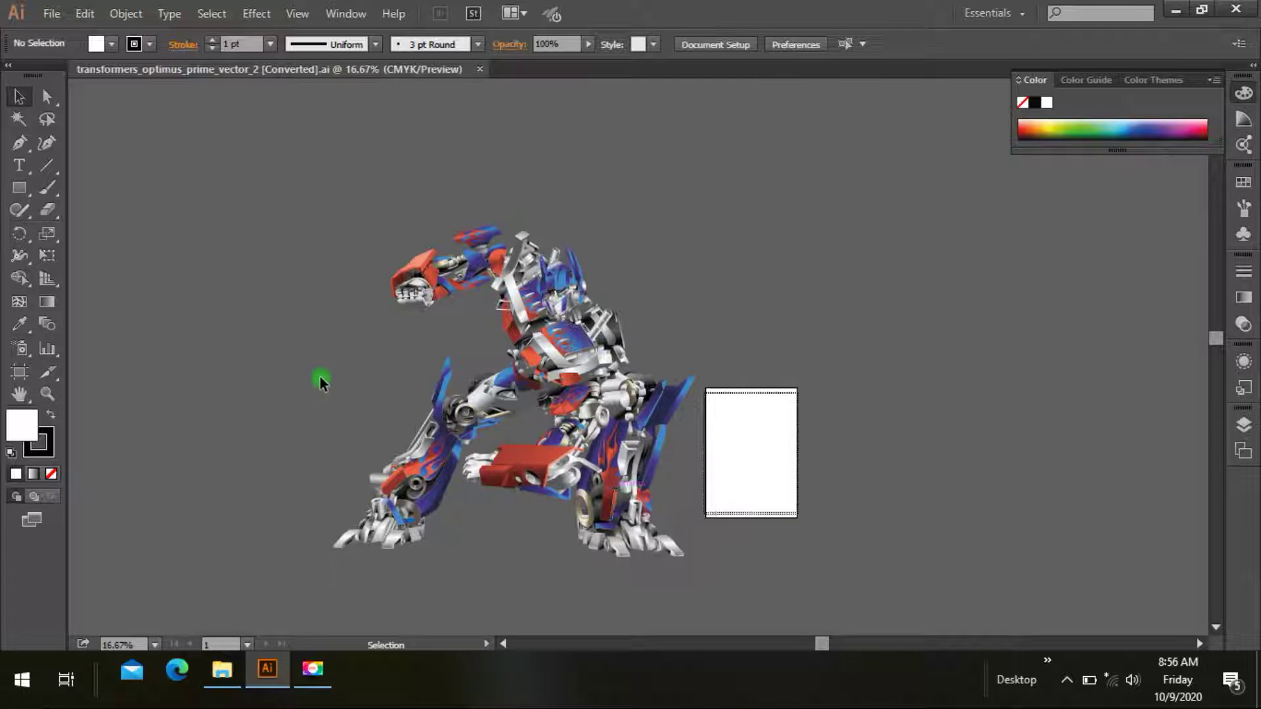
Move the Optimus Prime artwork as one group slightly to the right so it overlaps the artboard, and deselect it.
key(ctrl+plus)
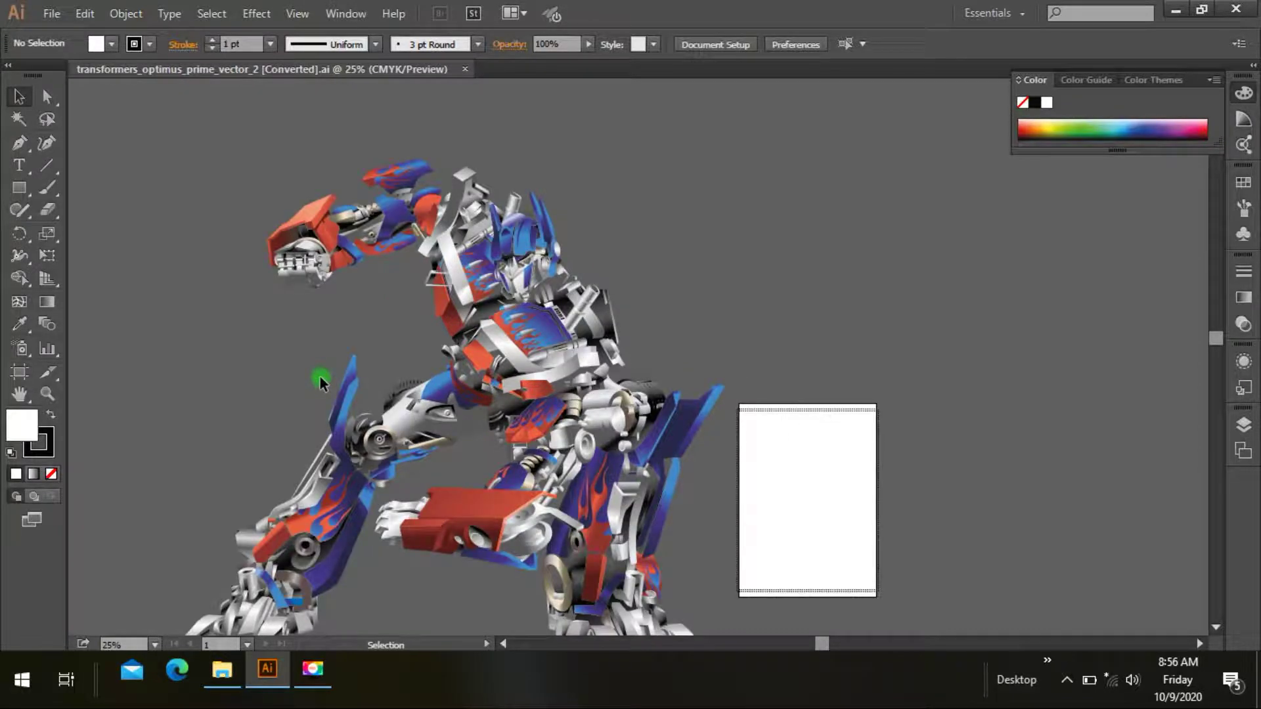
drag(529, 335, 637, 349)
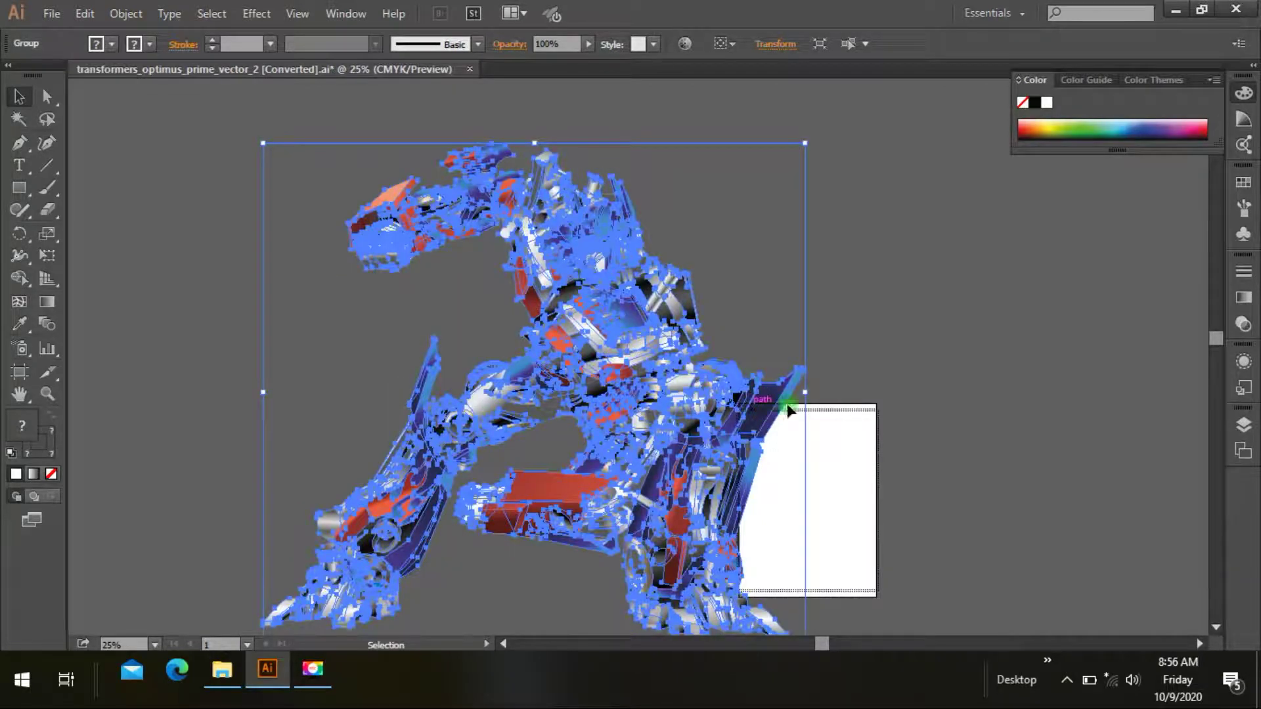
click(910, 366)
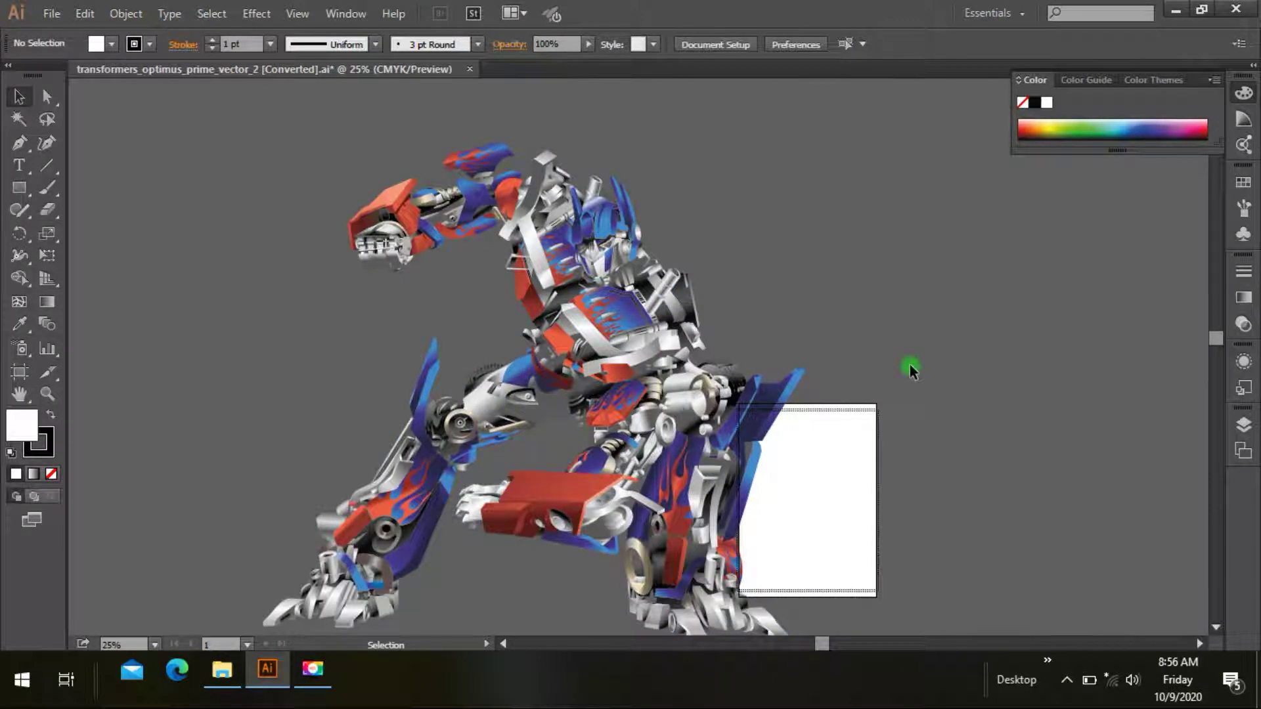
Examine the gradients and edges of the Optimus Prime artwork at up to 800% magnification, then review the whole figure.
key(ctrl+equal)
key(ctrl+equal)
key(ctrl+equal)
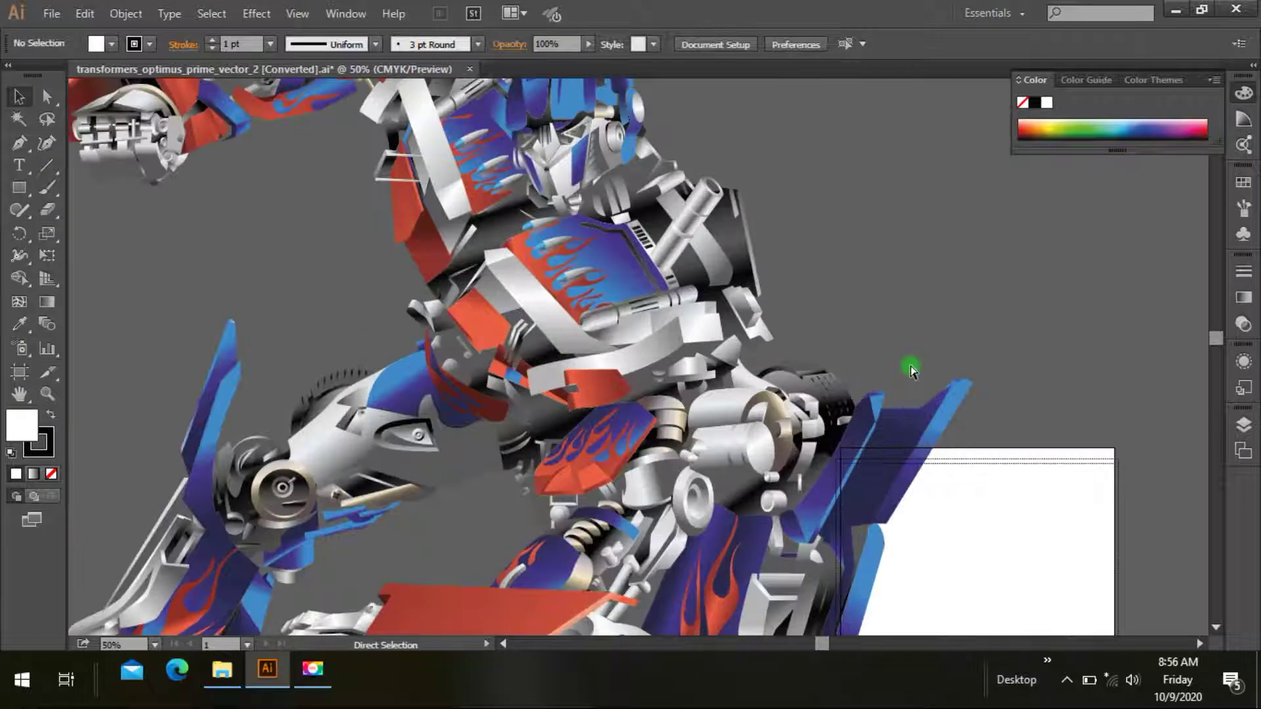
key(ctrl+equal)
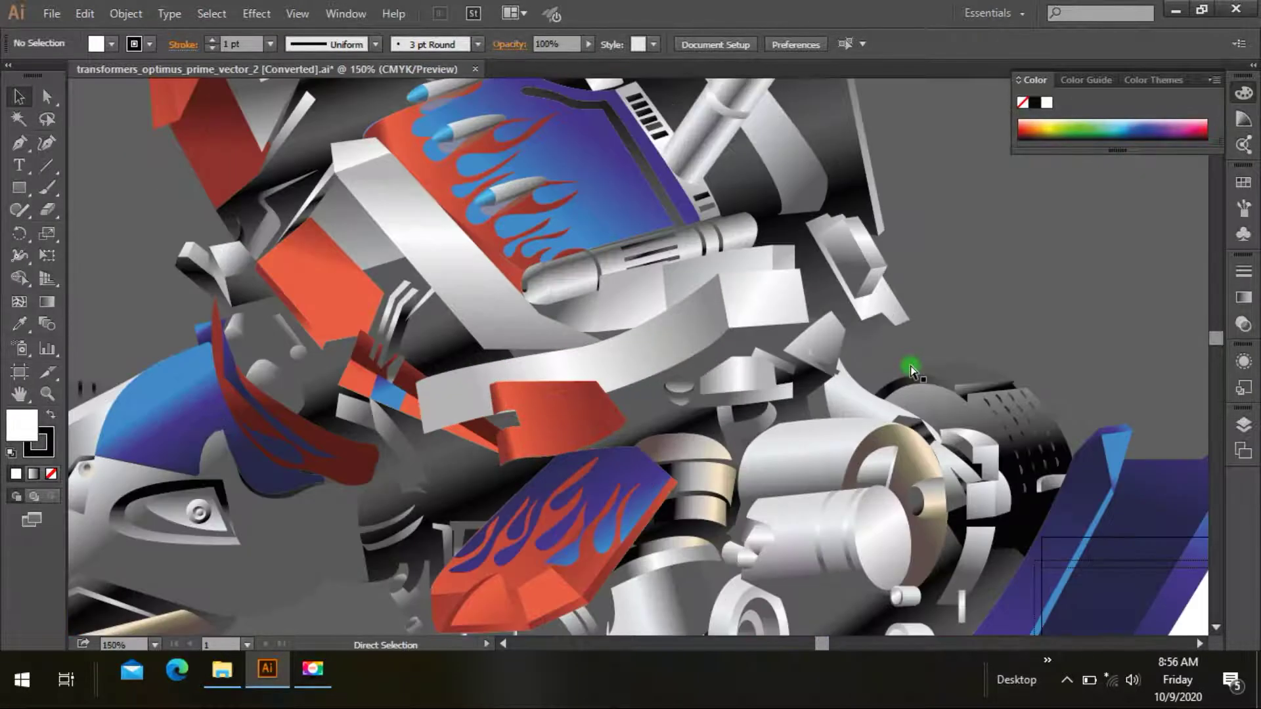
key(ctrl+equal)
key(ctrl+equal)
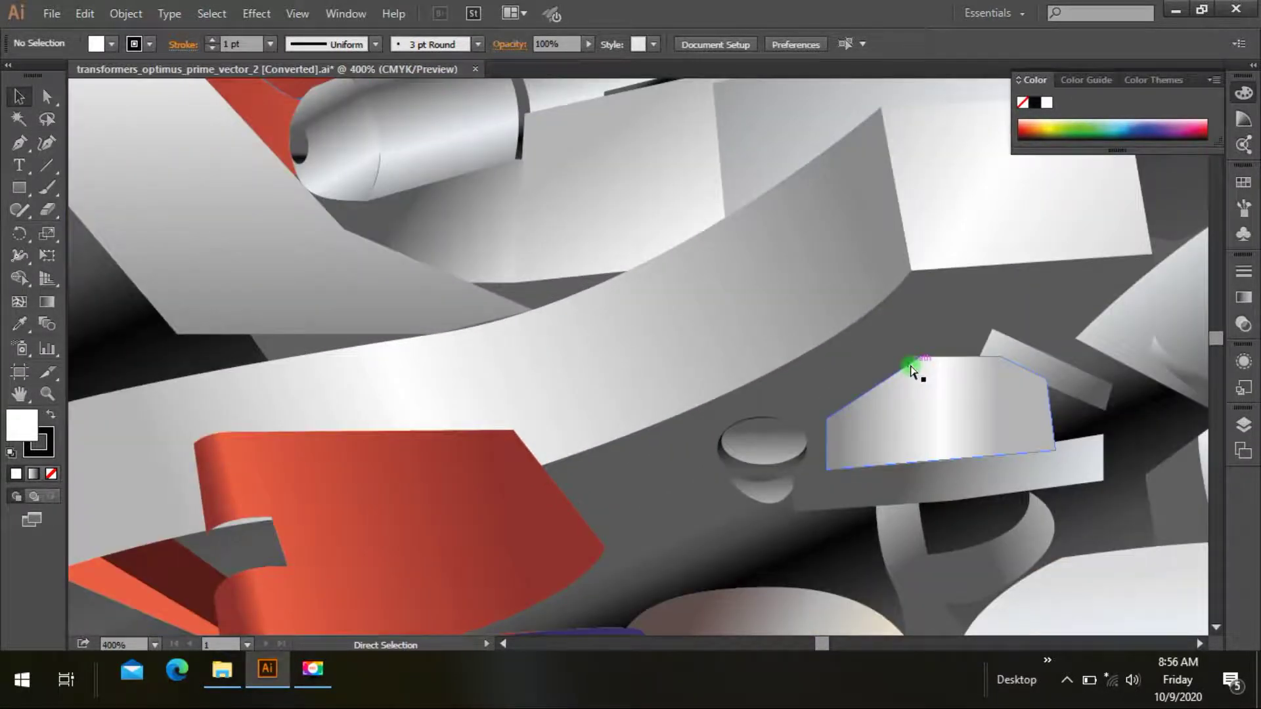
key(ctrl+equal)
key(ctrl+equal)
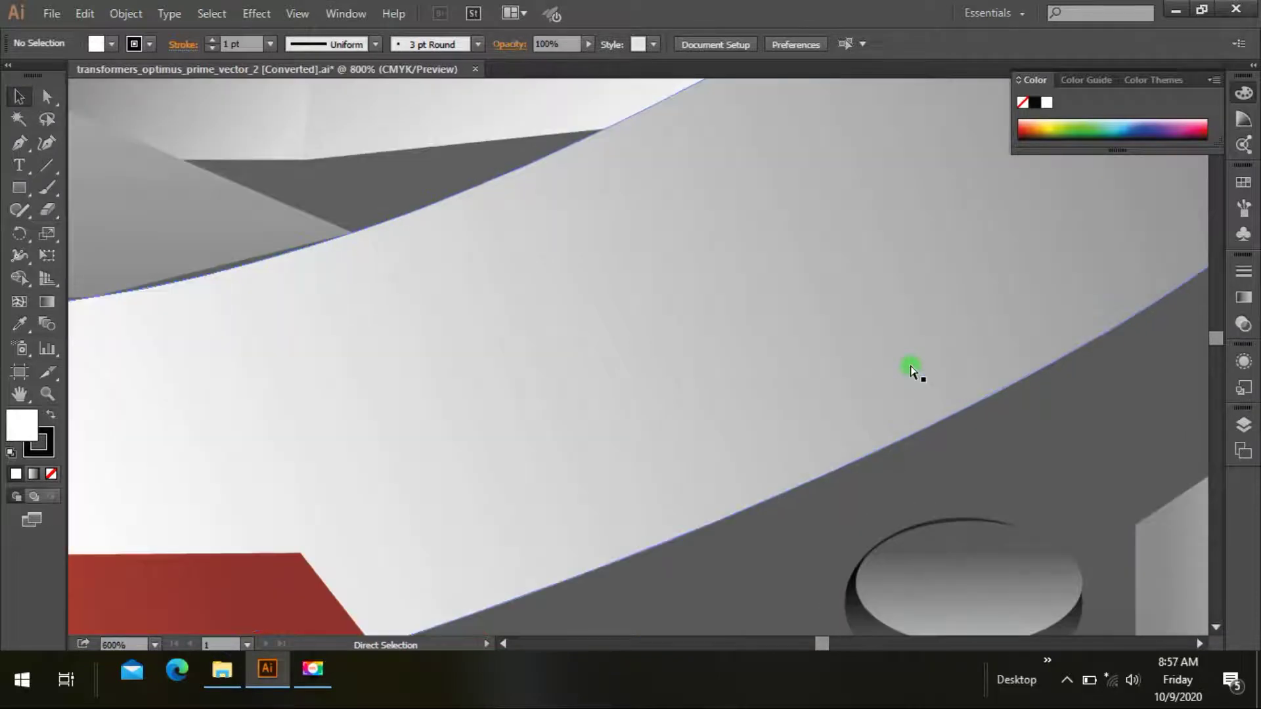
key(ctrl+minus)
key(ctrl+minus)
key(ctrl+minus)
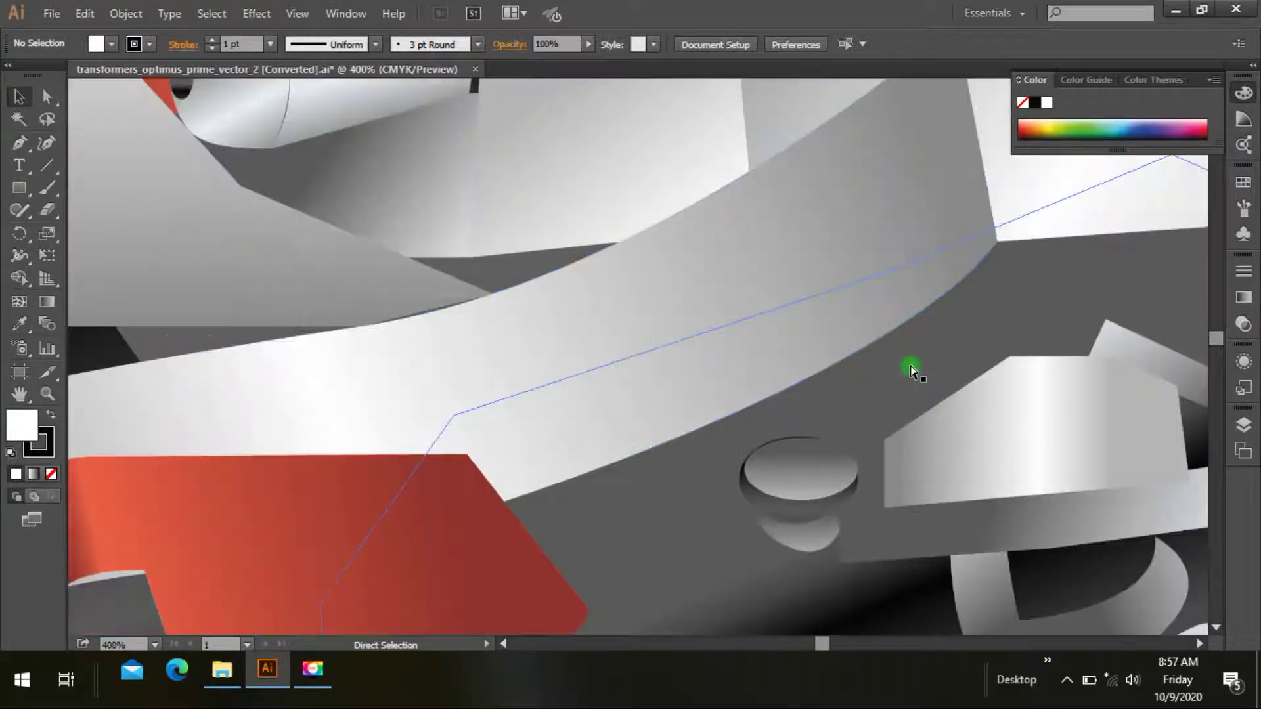
key(ctrl+minus)
key(ctrl+minus)
key(ctrl+minus)
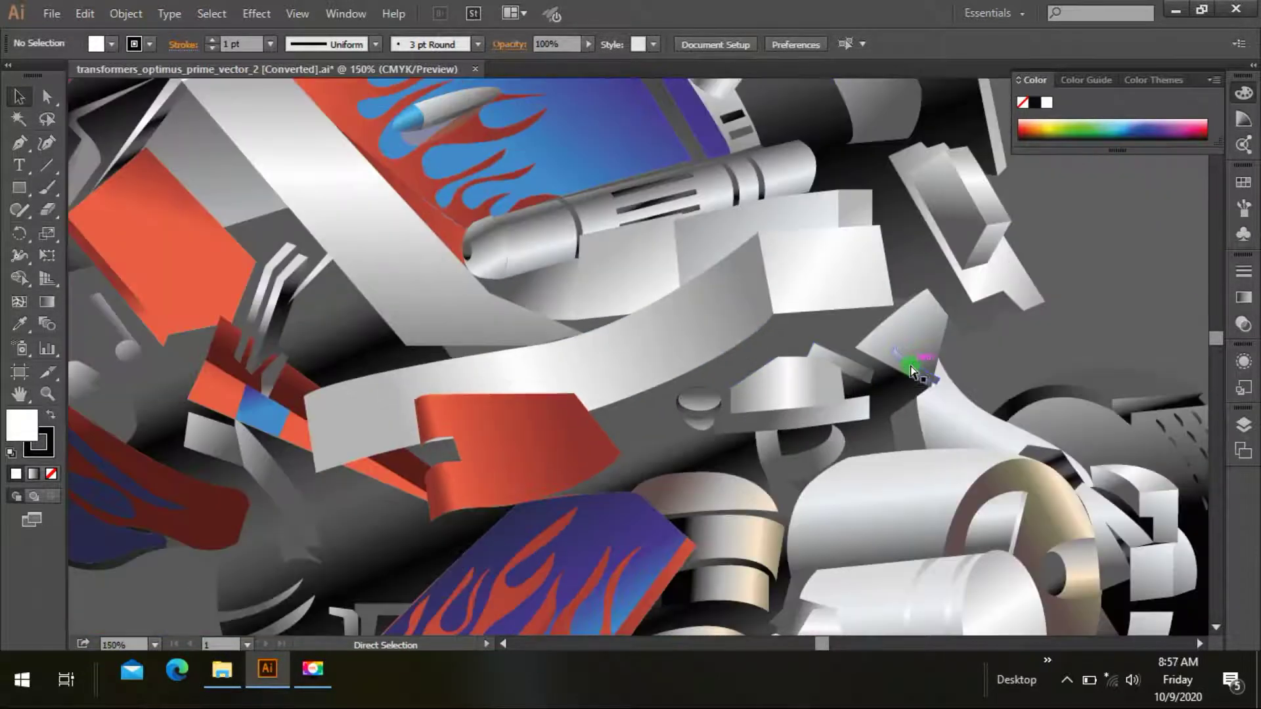
key(ctrl+minus)
key(ctrl+minus)
key(ctrl+minus)
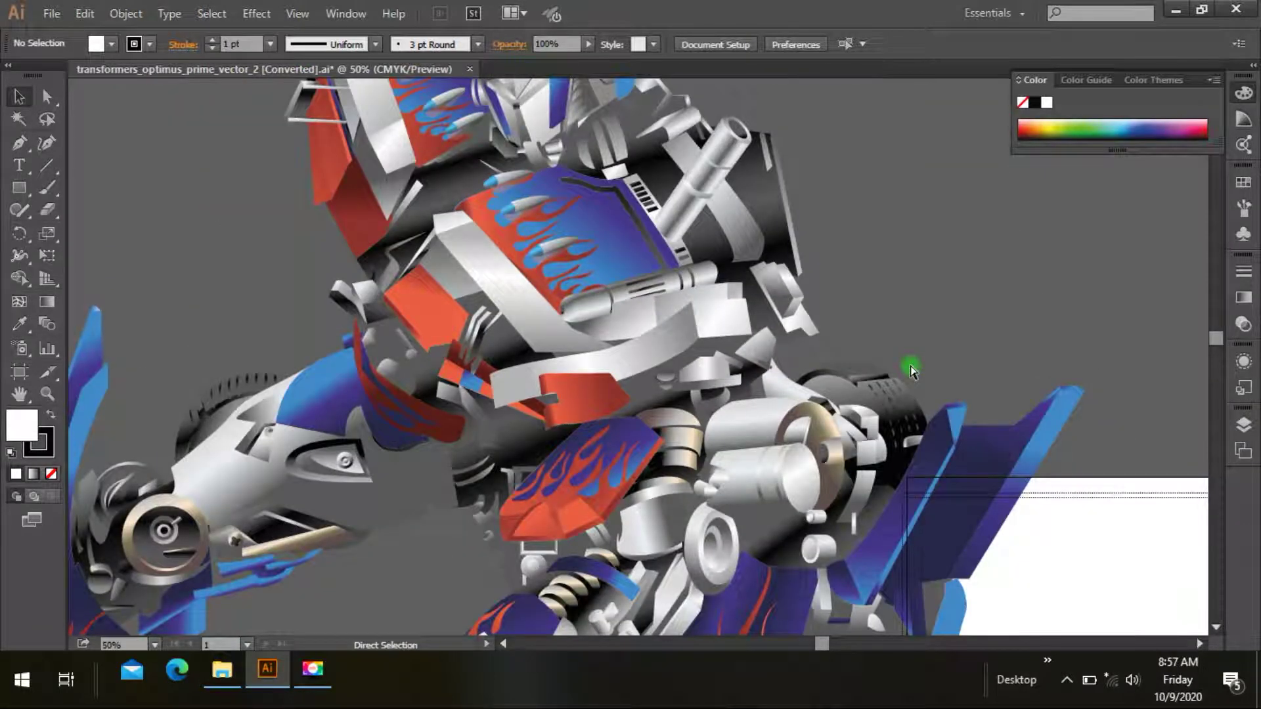
key(ctrl+minus)
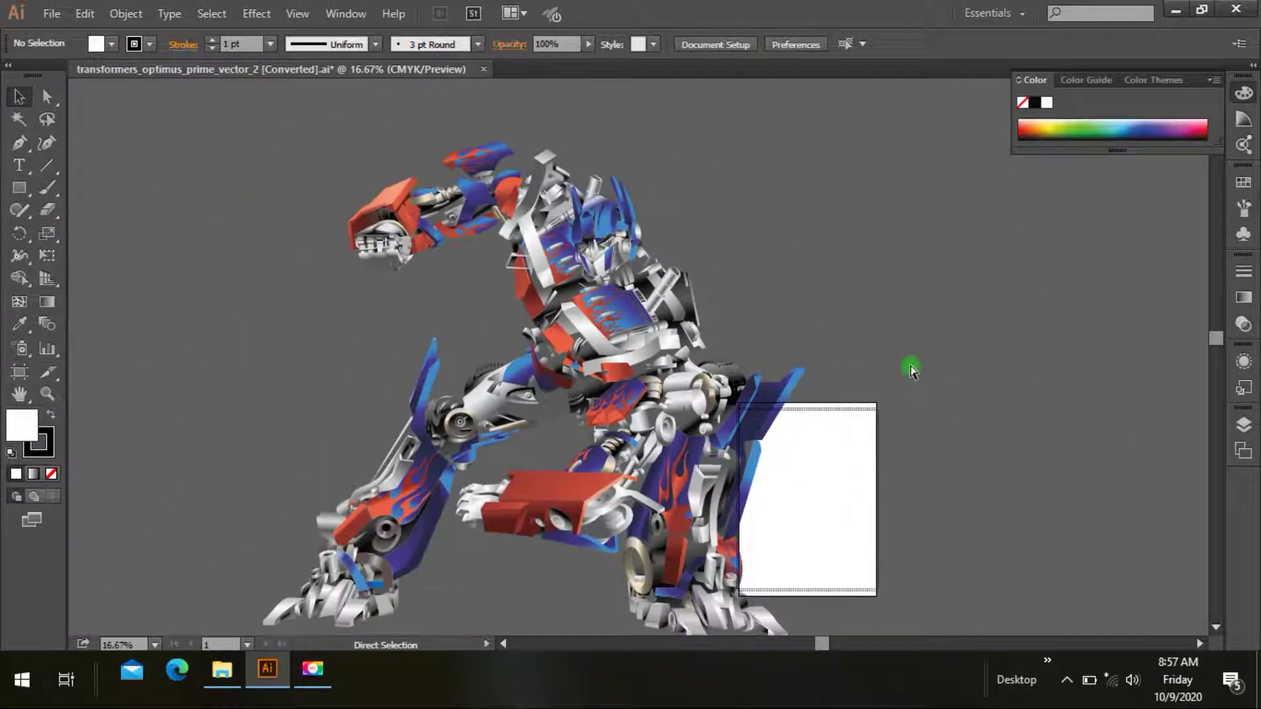
Close the Optimus Prime file without saving and open the Illustrator file Free Transformers Logos Vector from its folder in FREE VECTOR FILE.
click(482, 71)
click(736, 356)
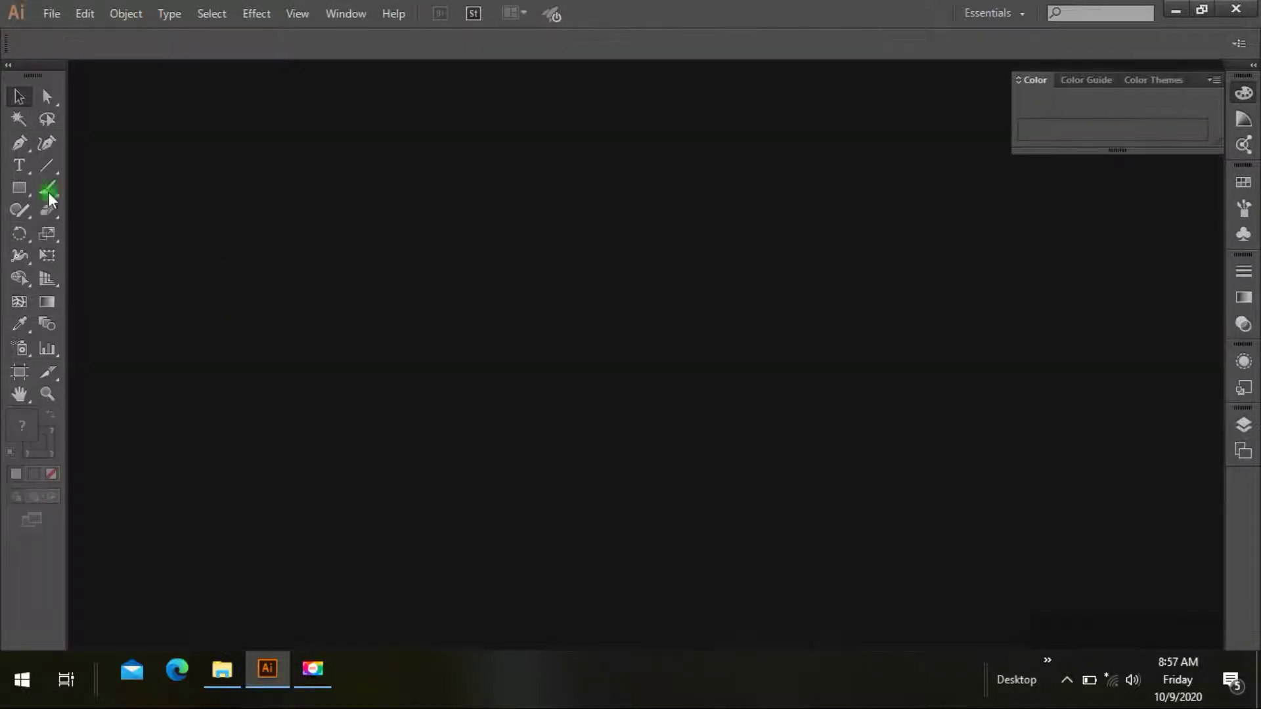
click(52, 14)
click(97, 77)
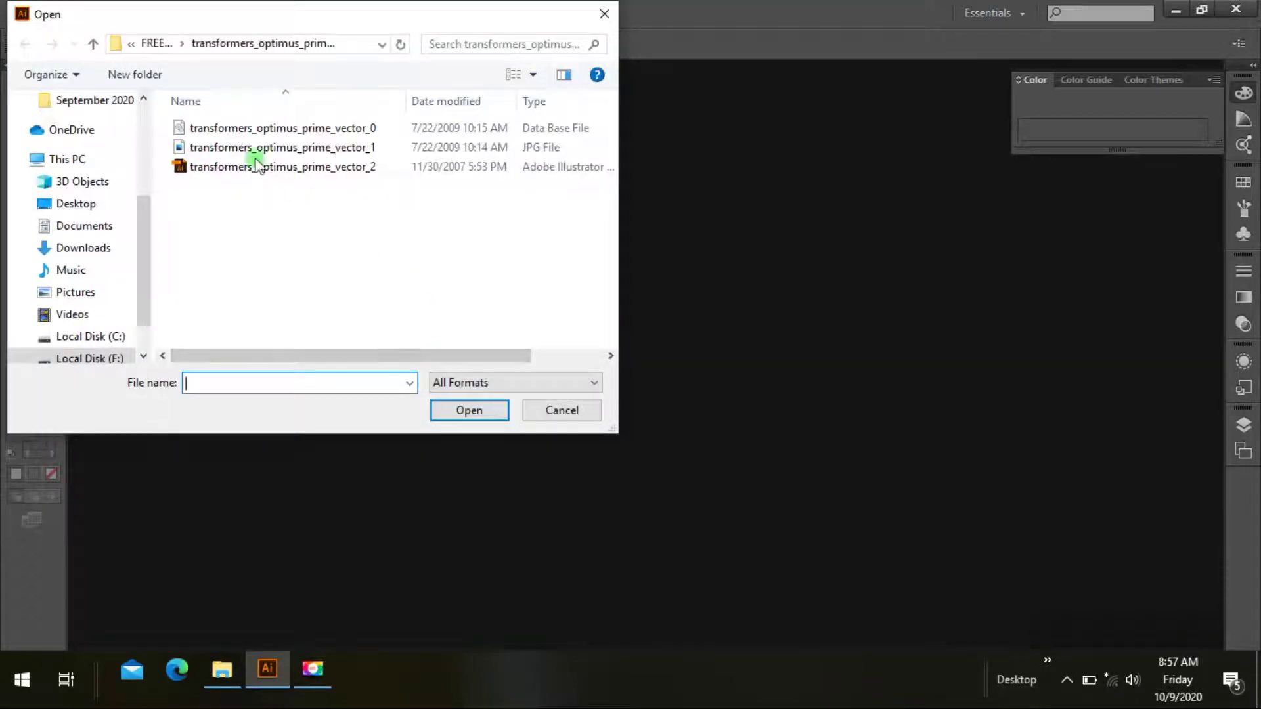
click(92, 46)
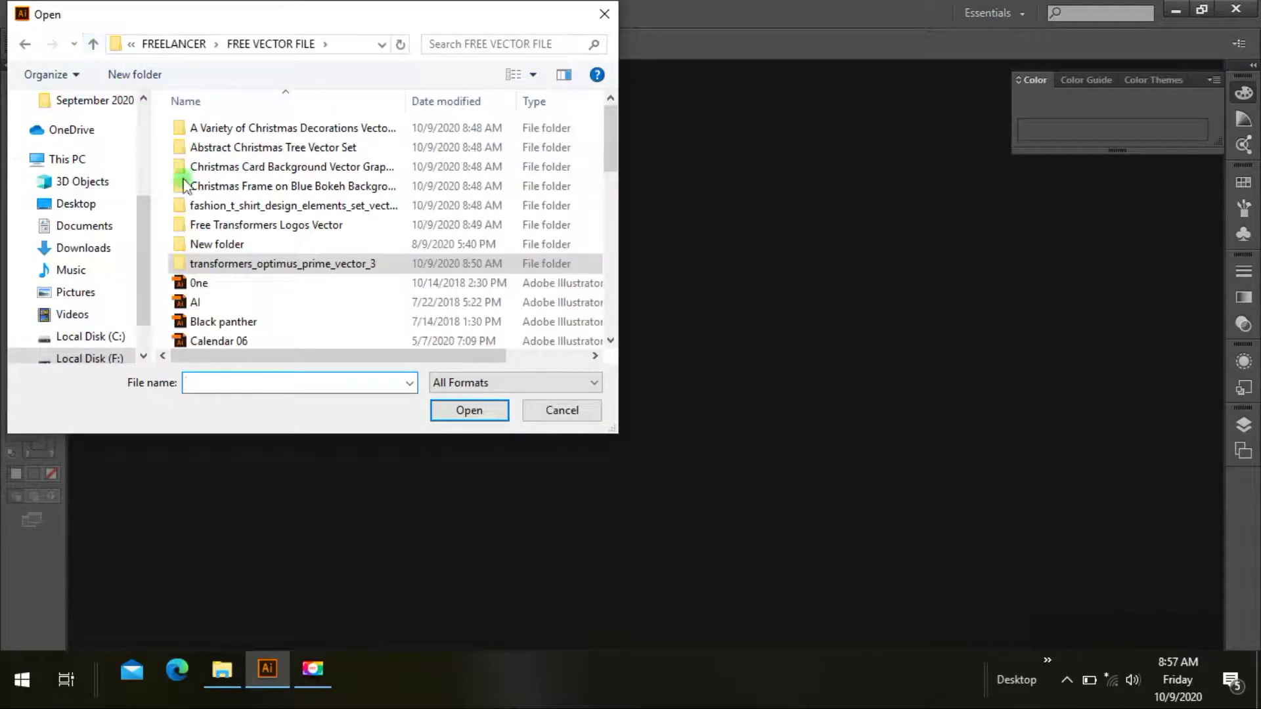
drag(612, 156, 583, 168)
click(346, 226)
click(479, 413)
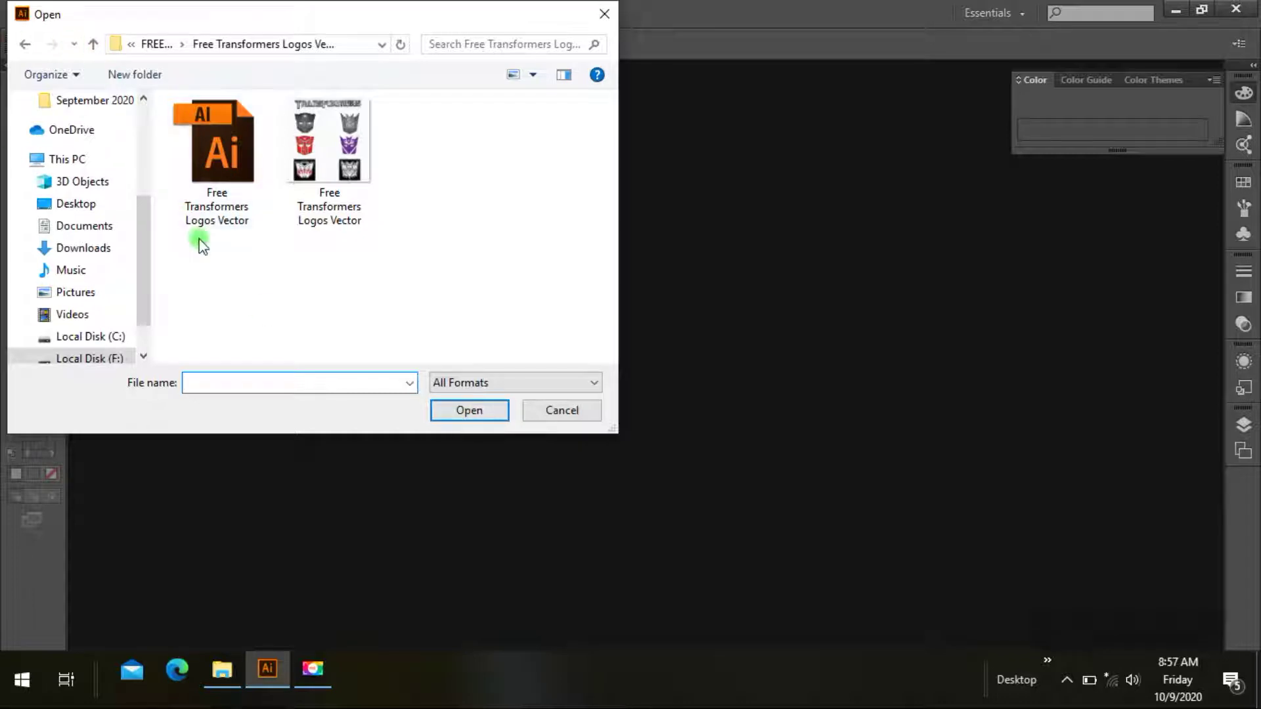
click(260, 135)
click(474, 411)
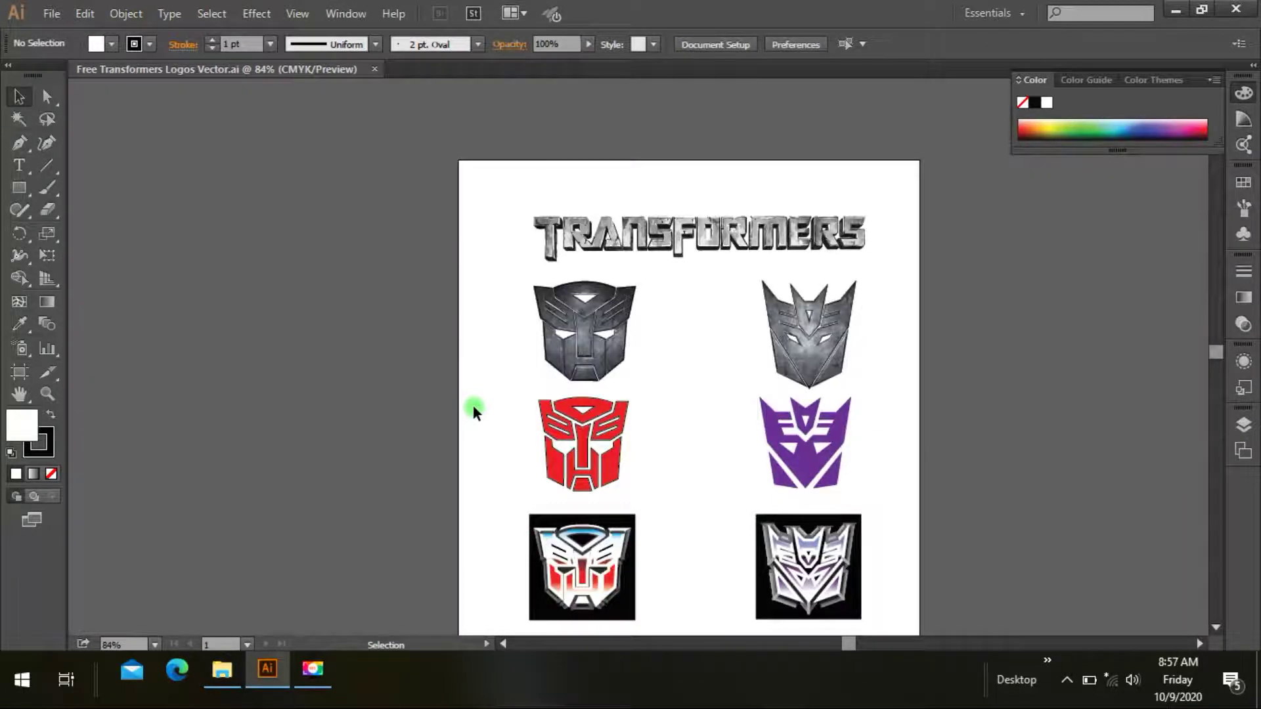
Select the six Transformers logos one after another to check that each is a separate object, and clear the selection.
scroll(473, 408, down, 1)
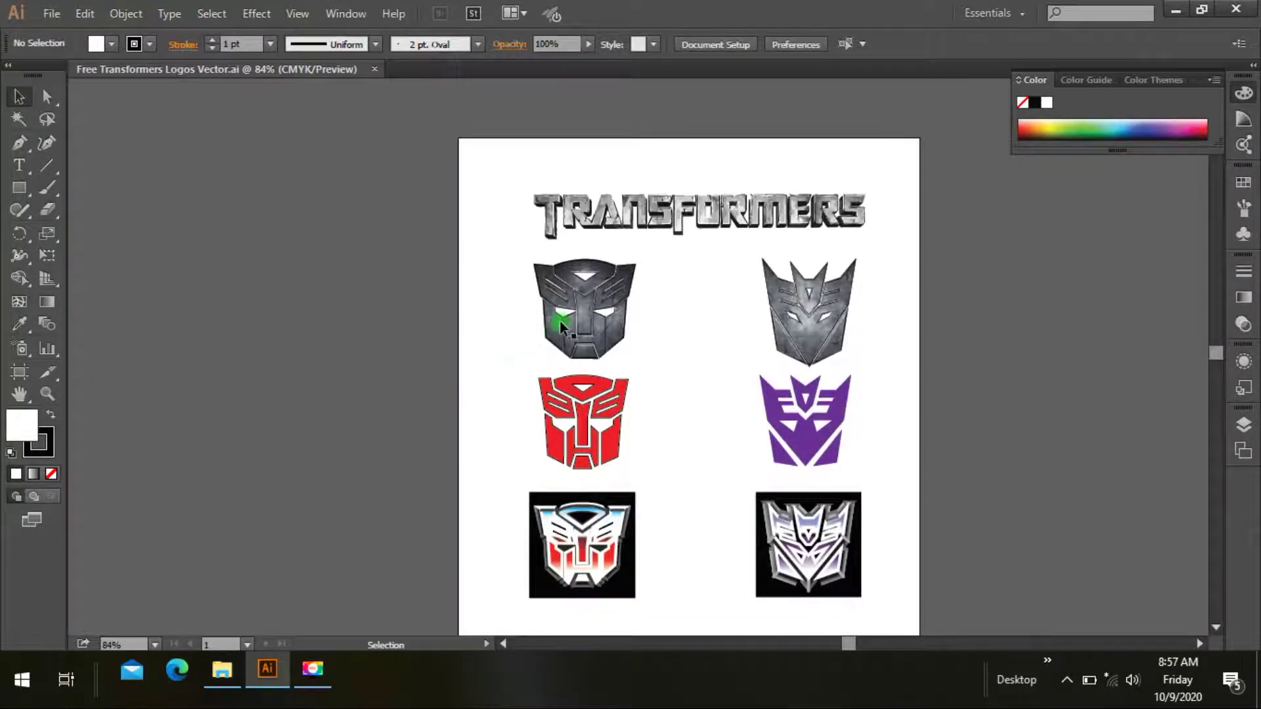
click(560, 321)
click(818, 326)
click(609, 409)
click(768, 437)
click(775, 435)
click(844, 561)
click(598, 580)
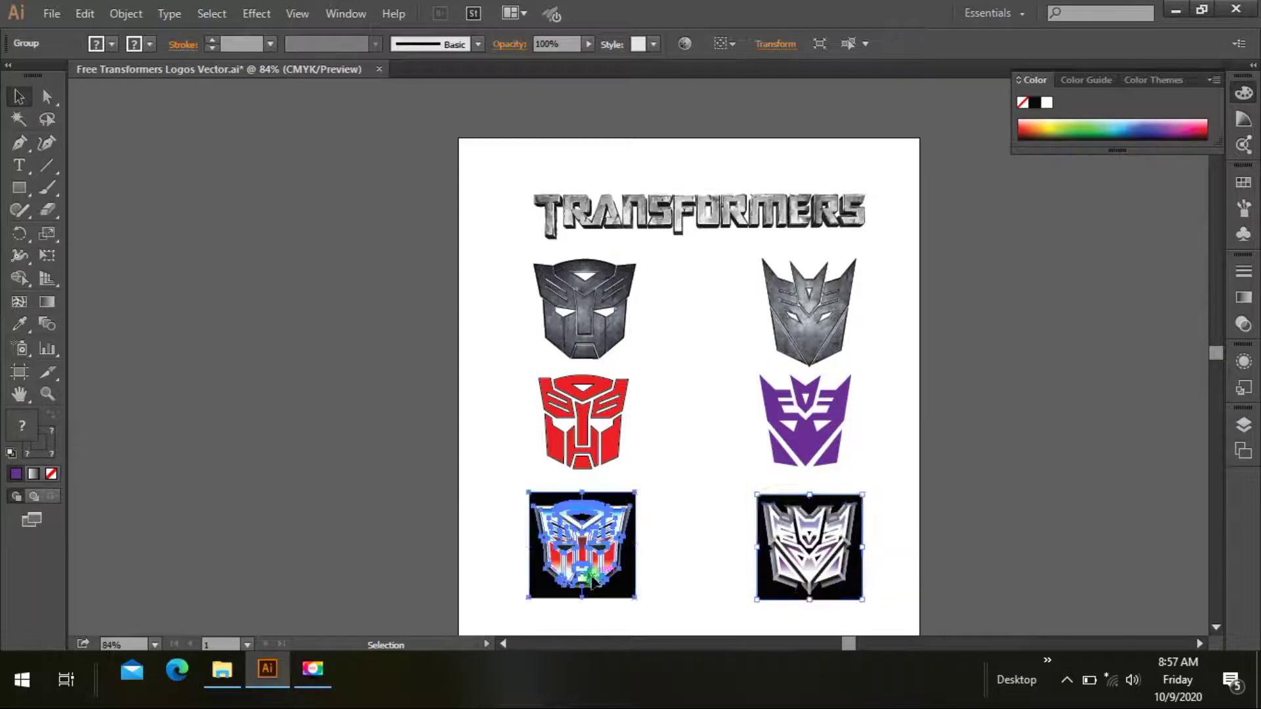
click(364, 495)
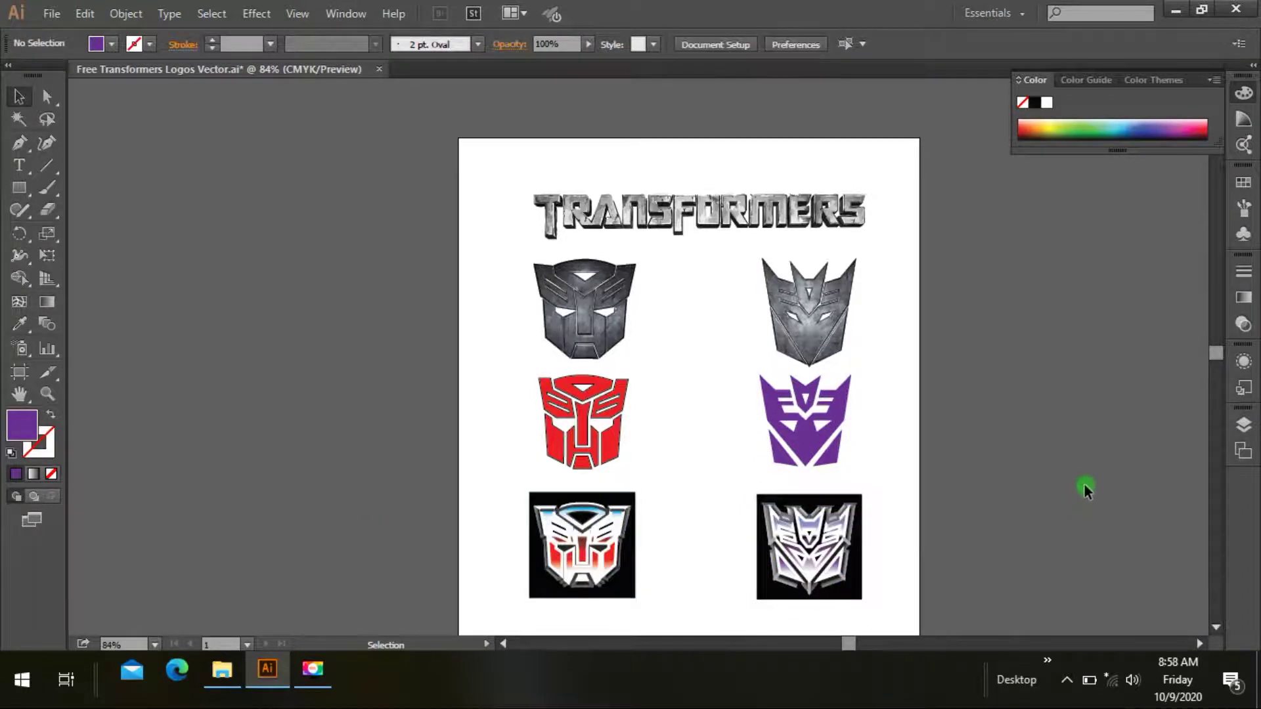
Examine the red Autobot logo and the chrome Autobot logo at 600% magnification, then review the whole logo sheet.
scroll(979, 489, down, 1)
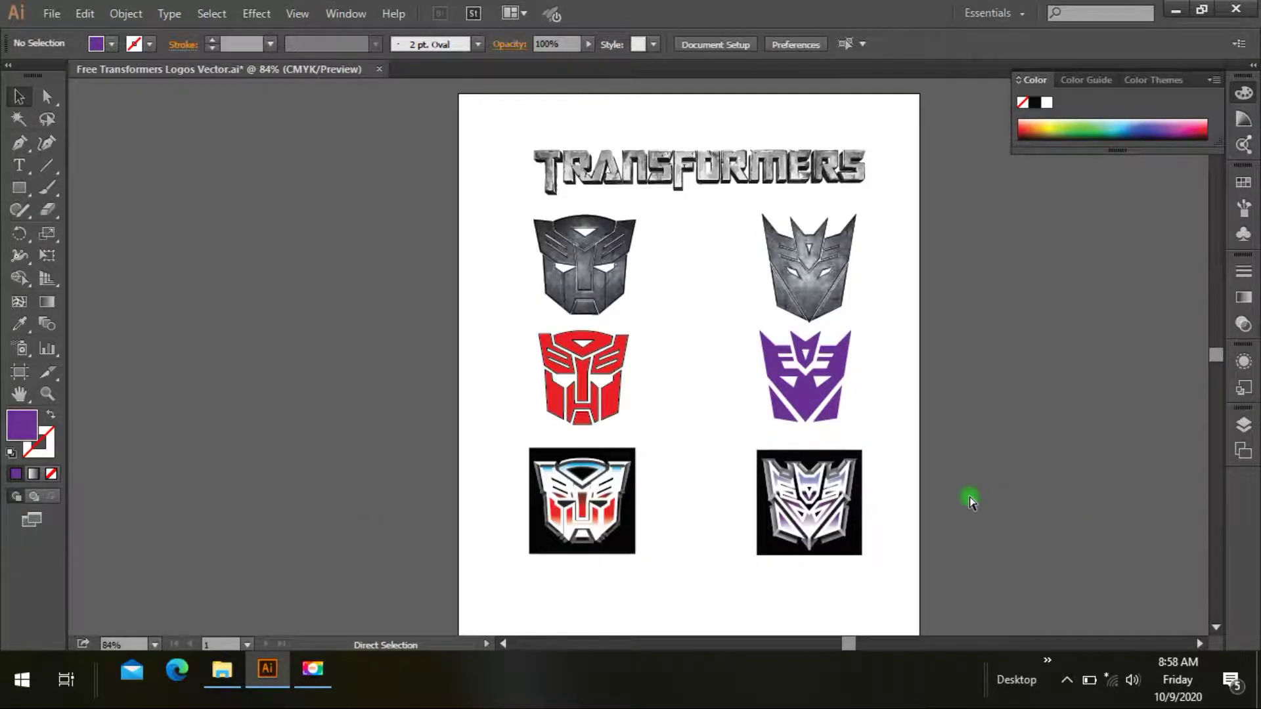
key(ctrl+plus)
key(ctrl+plus)
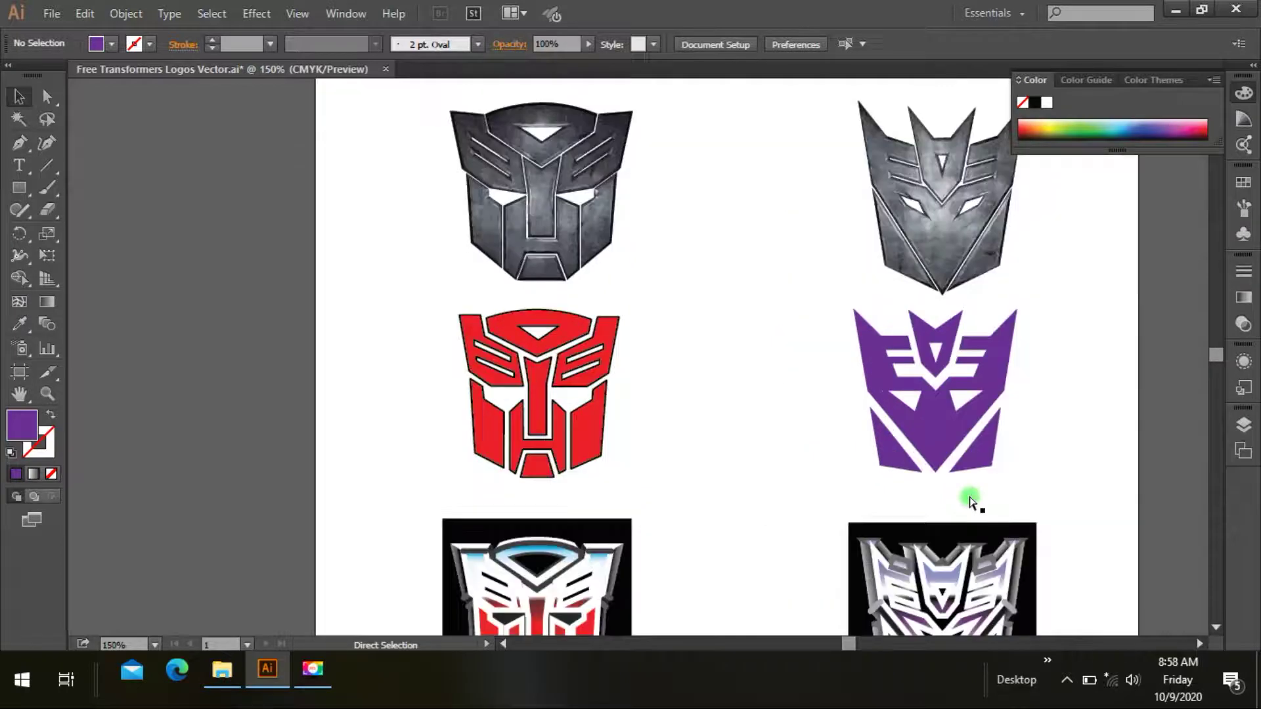
key(ctrl+plus)
key(ctrl+plus)
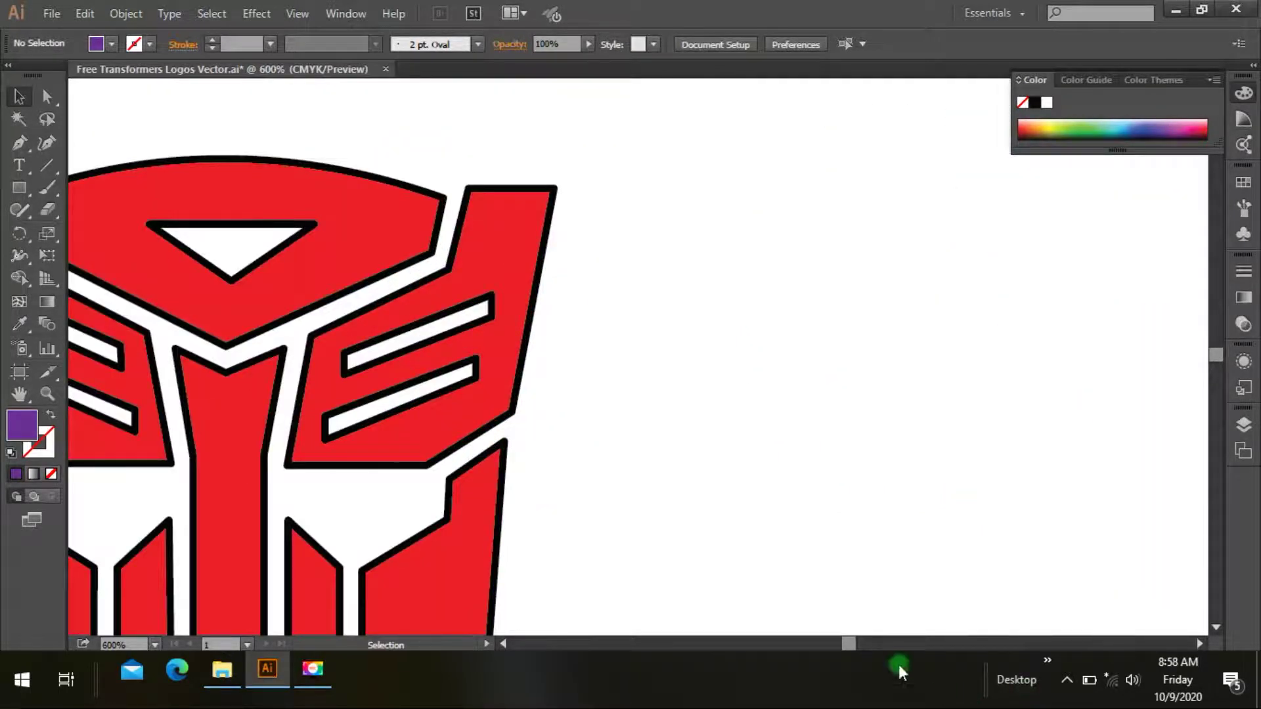
mouse_move(853, 646)
mouse_down()
mouse_move(833, 648)
mouse_move(854, 648)
mouse_up()
scroll(779, 545, down, 3)
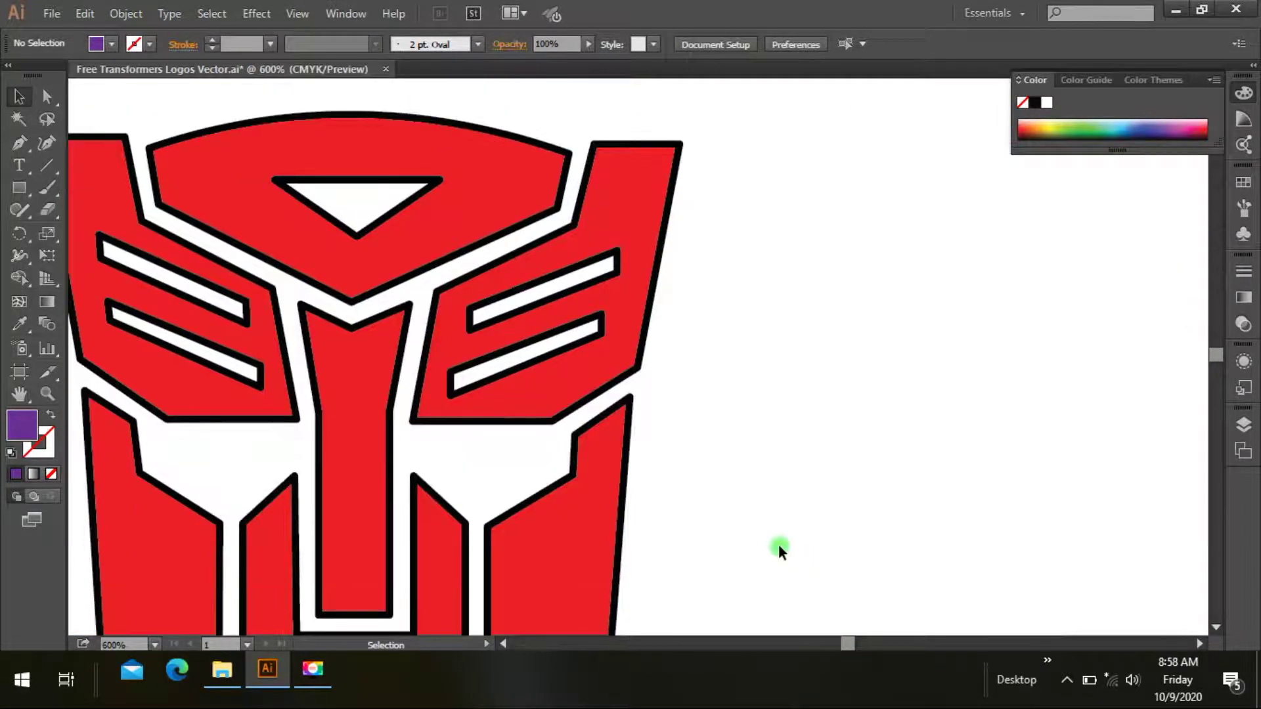
scroll(777, 550, down, 9)
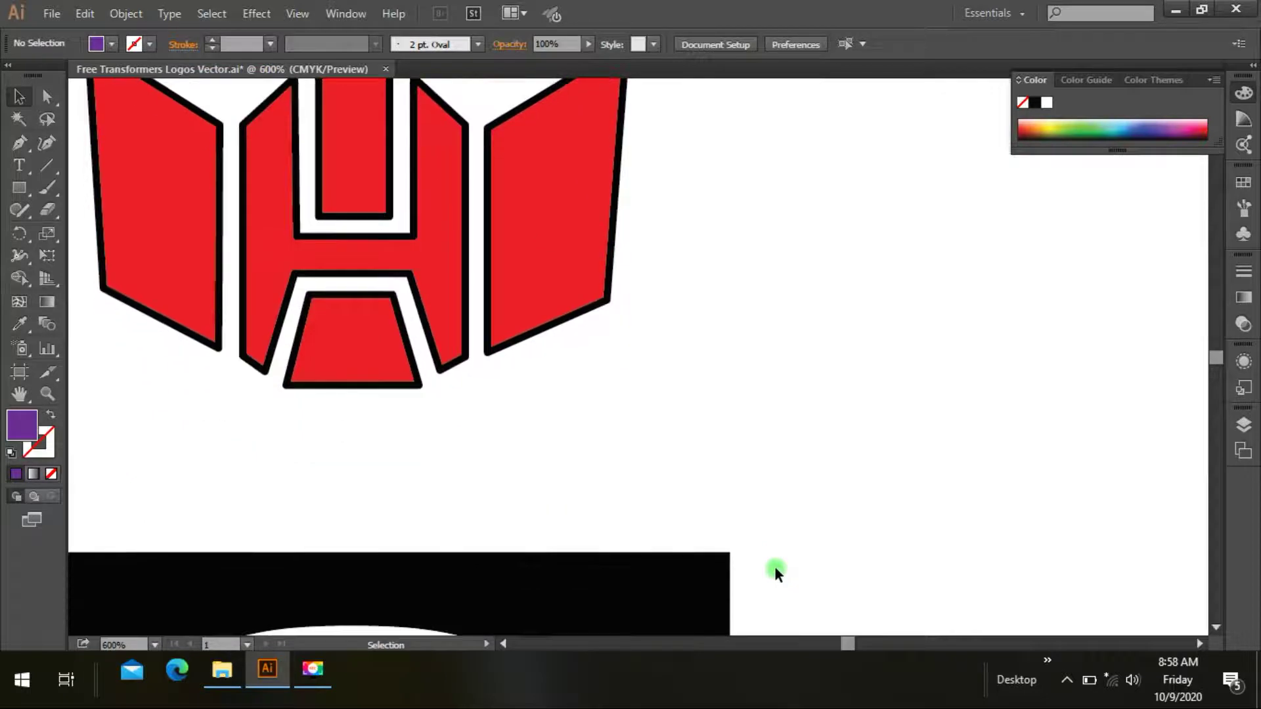
scroll(774, 566, down, 11)
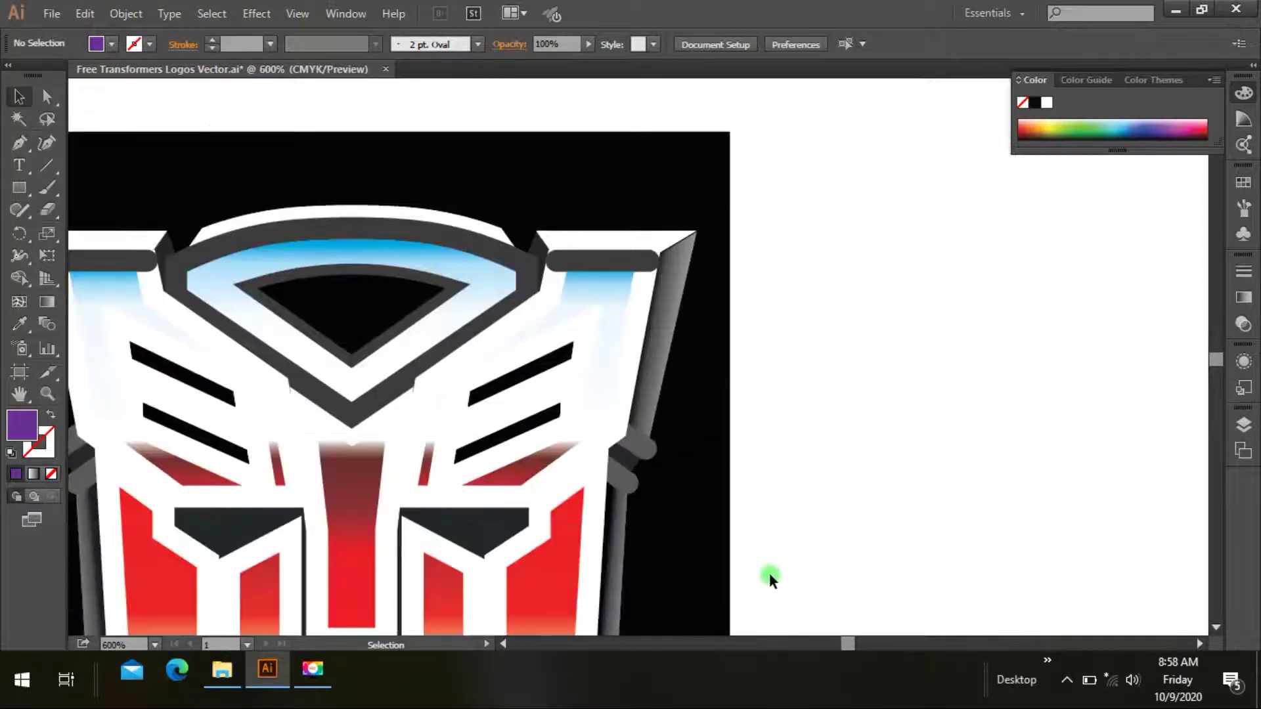
scroll(770, 576, down, 3)
key(a)
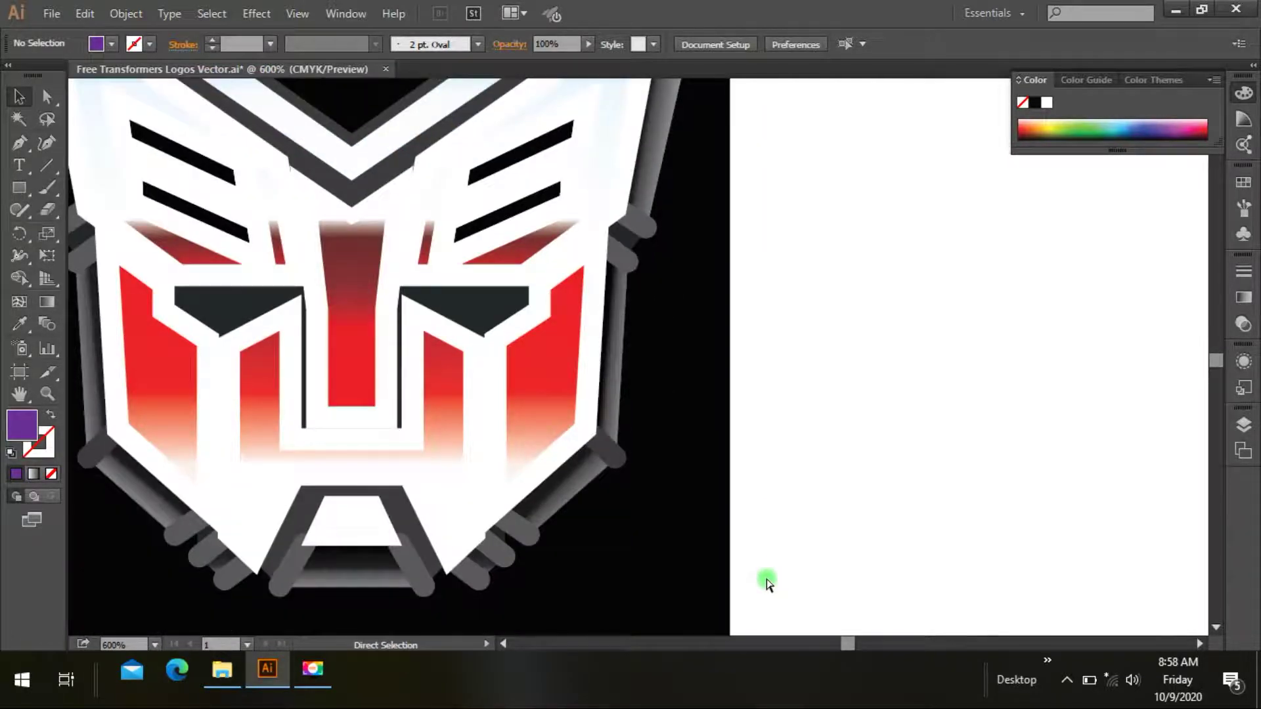
key(ctrl+minus)
key(ctrl+minus)
key(ctrl+minus)
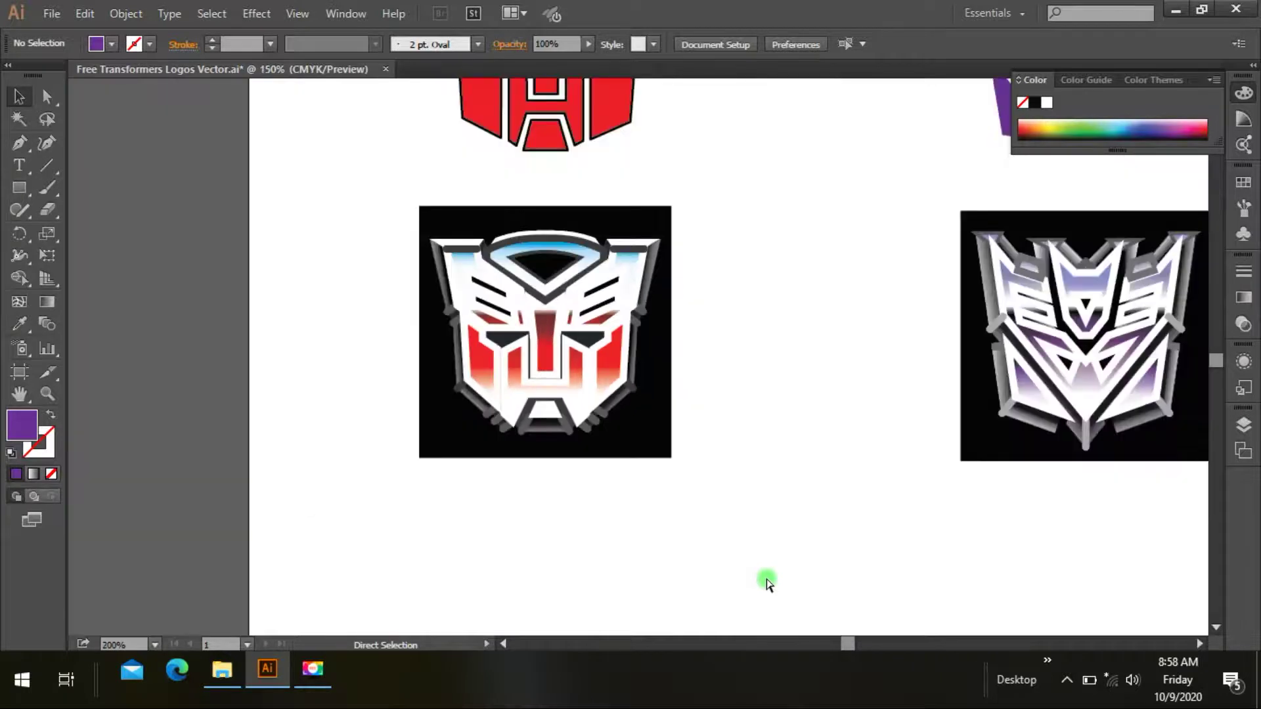
key(ctrl+minus)
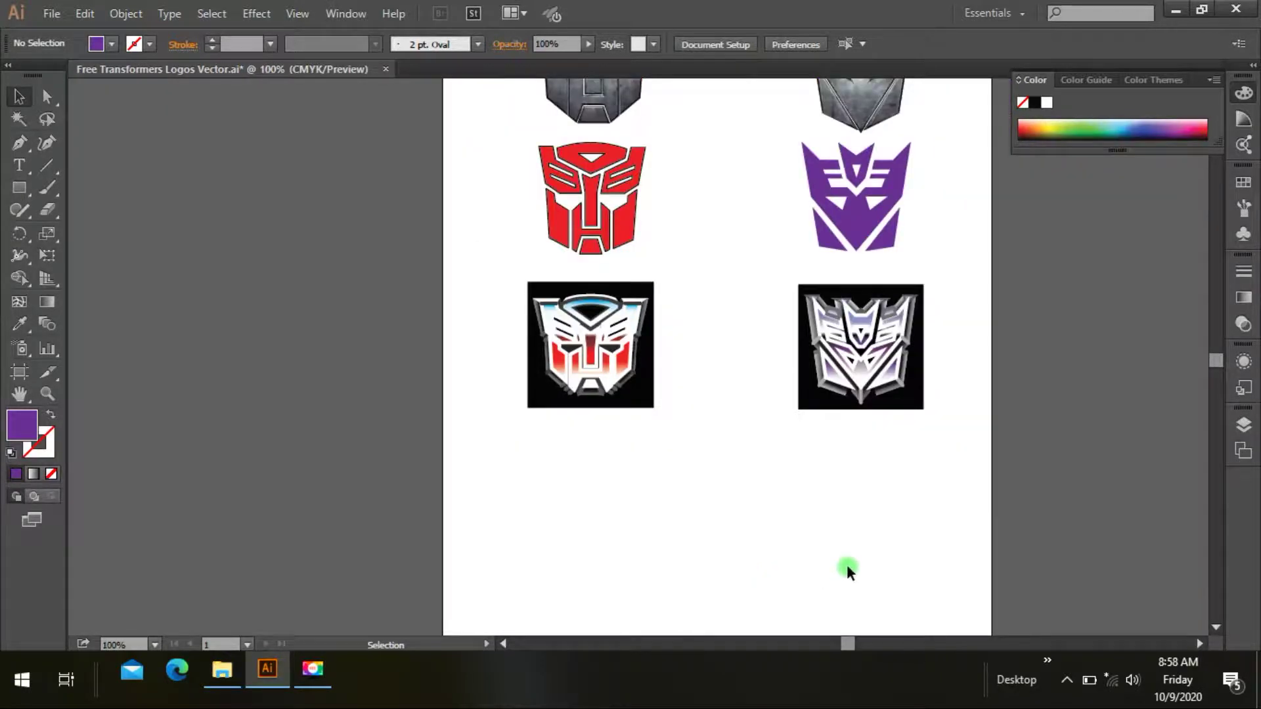
scroll(839, 569, up, 5)
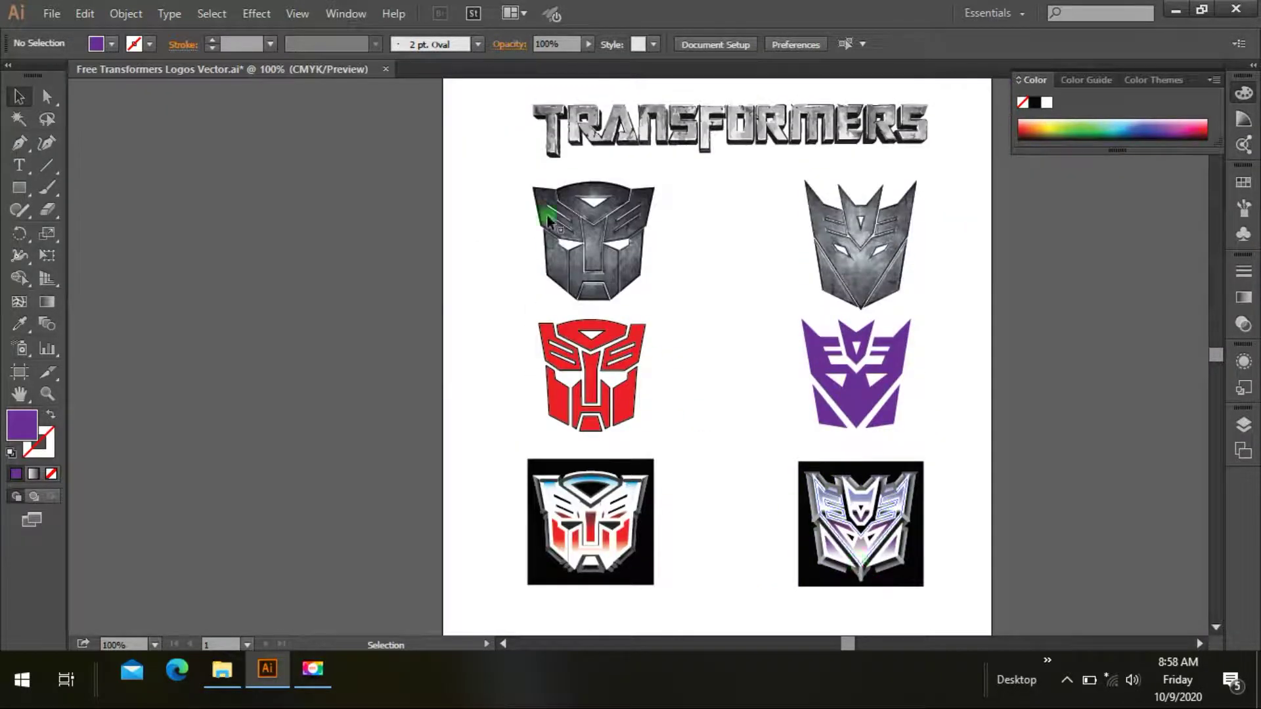
Close the Transformers logos file without saving and open the Illustrator file in the fashion_t_shirt_design_elements_set folder of FREE VECTOR FILE.
click(384, 69)
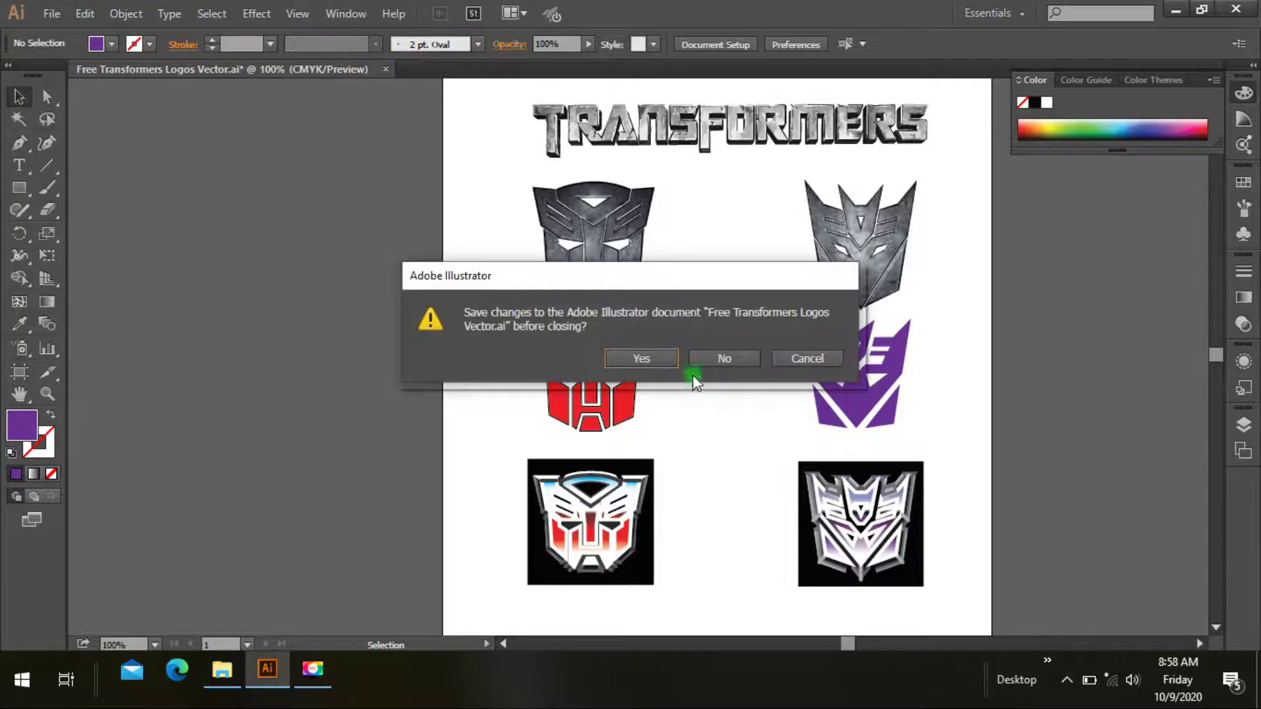
click(721, 360)
click(56, 15)
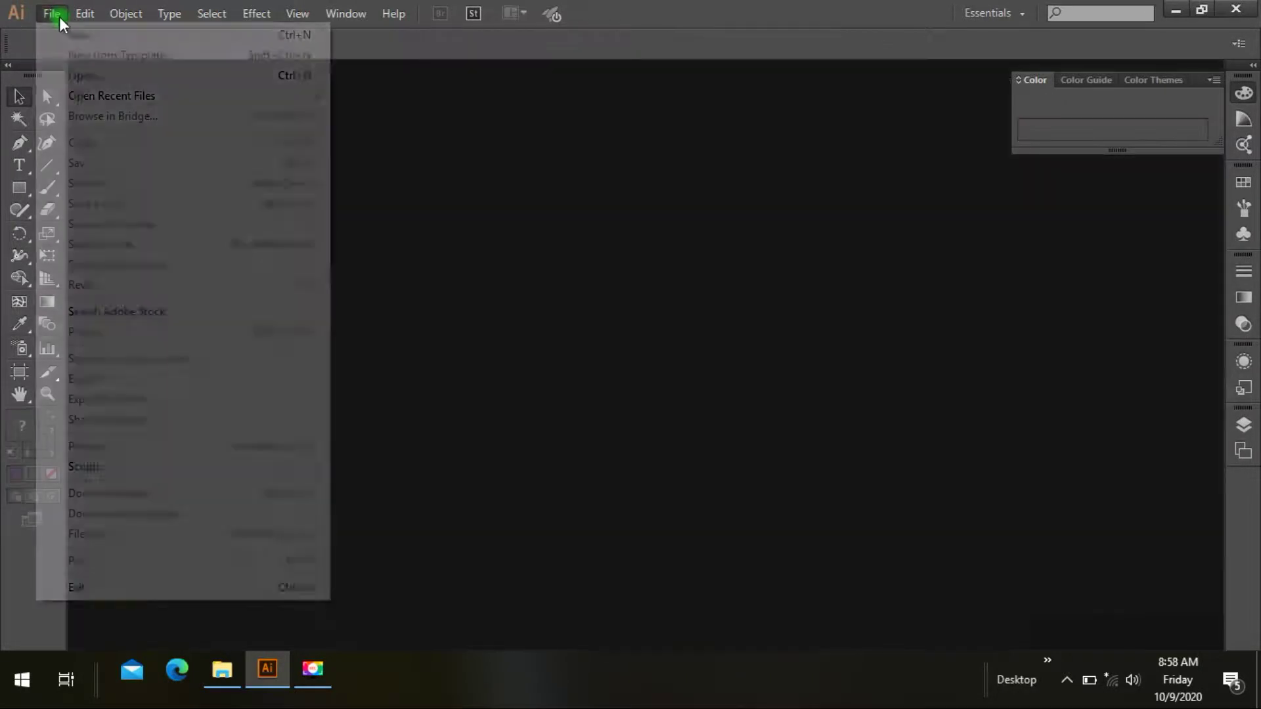
click(79, 76)
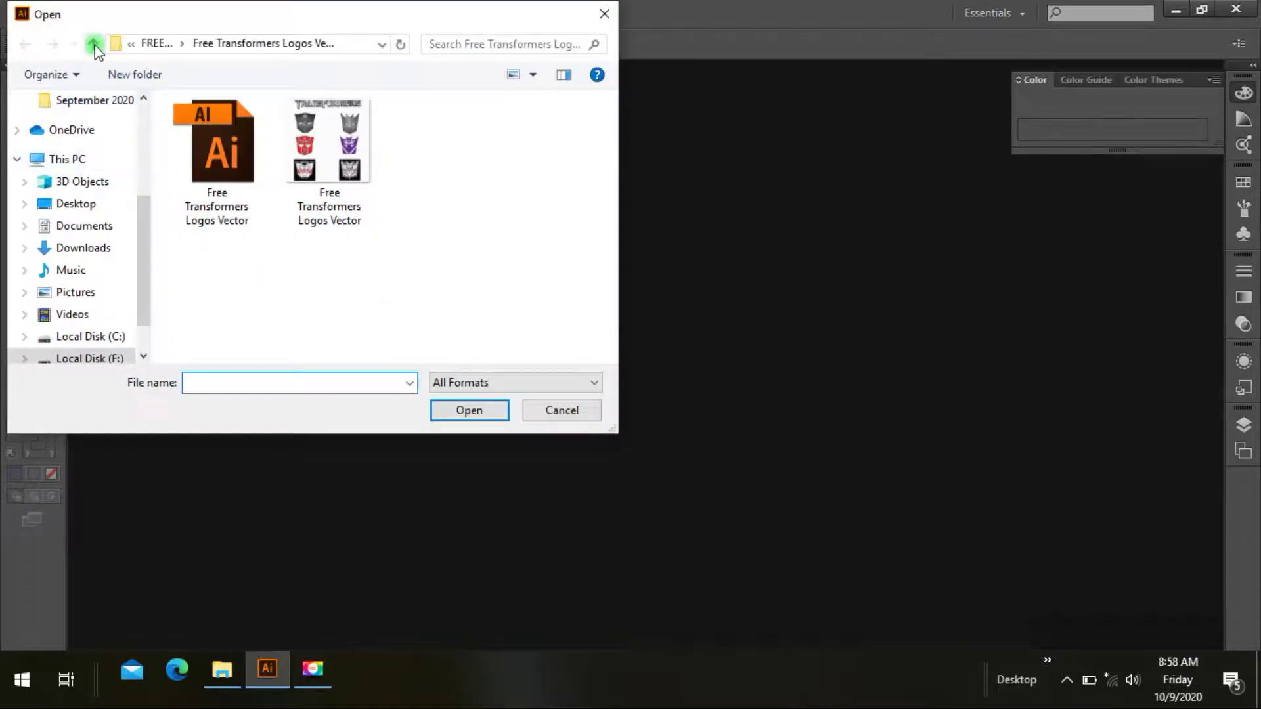
key(alt+Up)
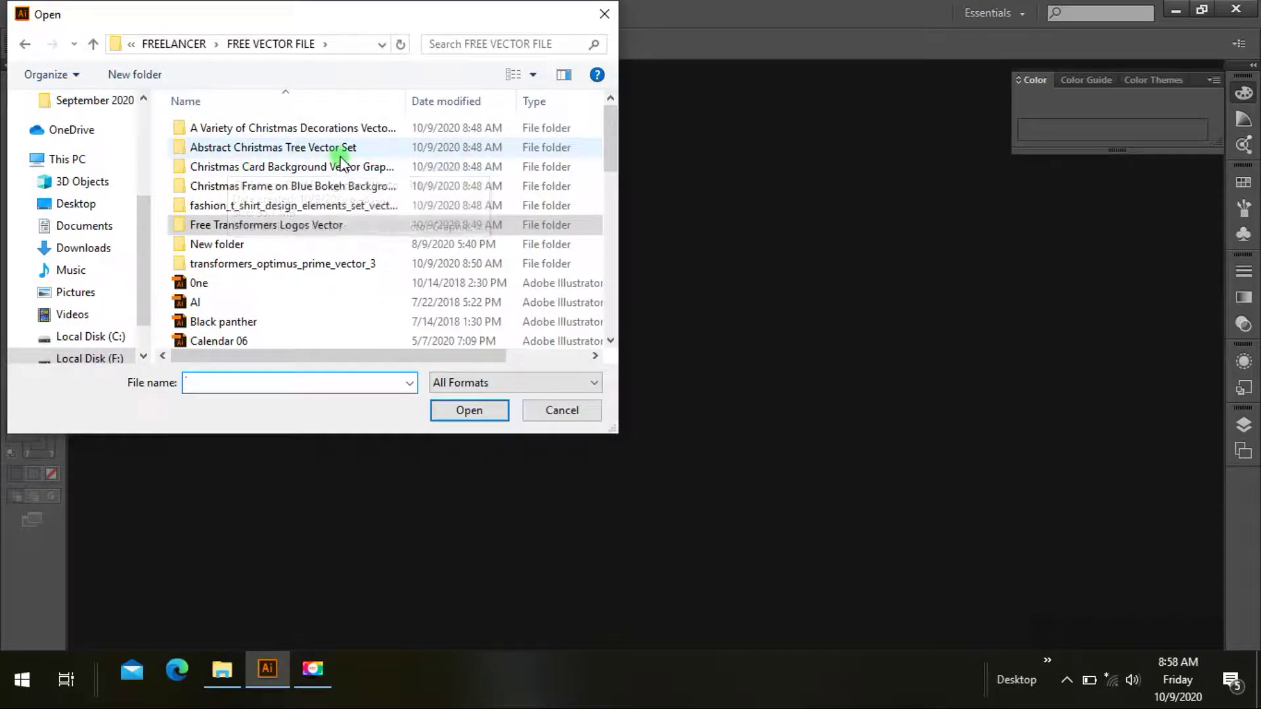
double_click(336, 205)
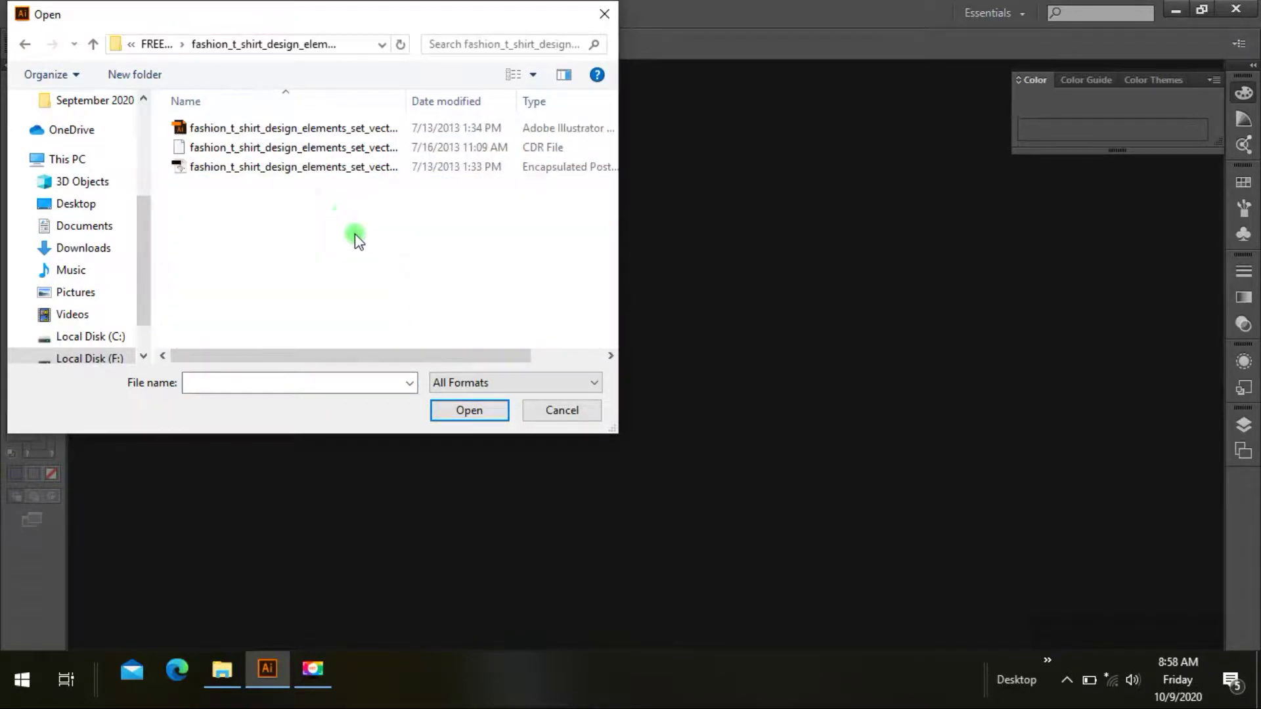
click(297, 127)
click(485, 411)
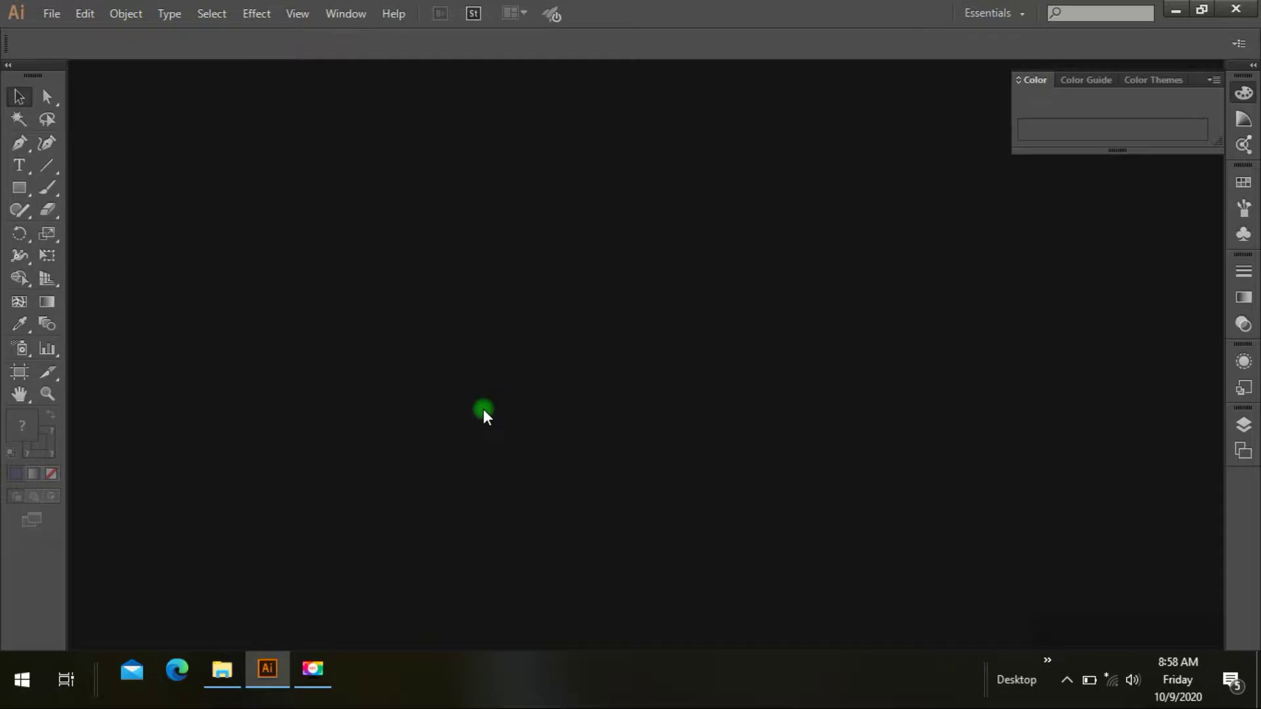
Select the headphone artwork to check that it is an editable object, clear the selection, and review the whole Evil Music design.
scroll(482, 420, down, 5)
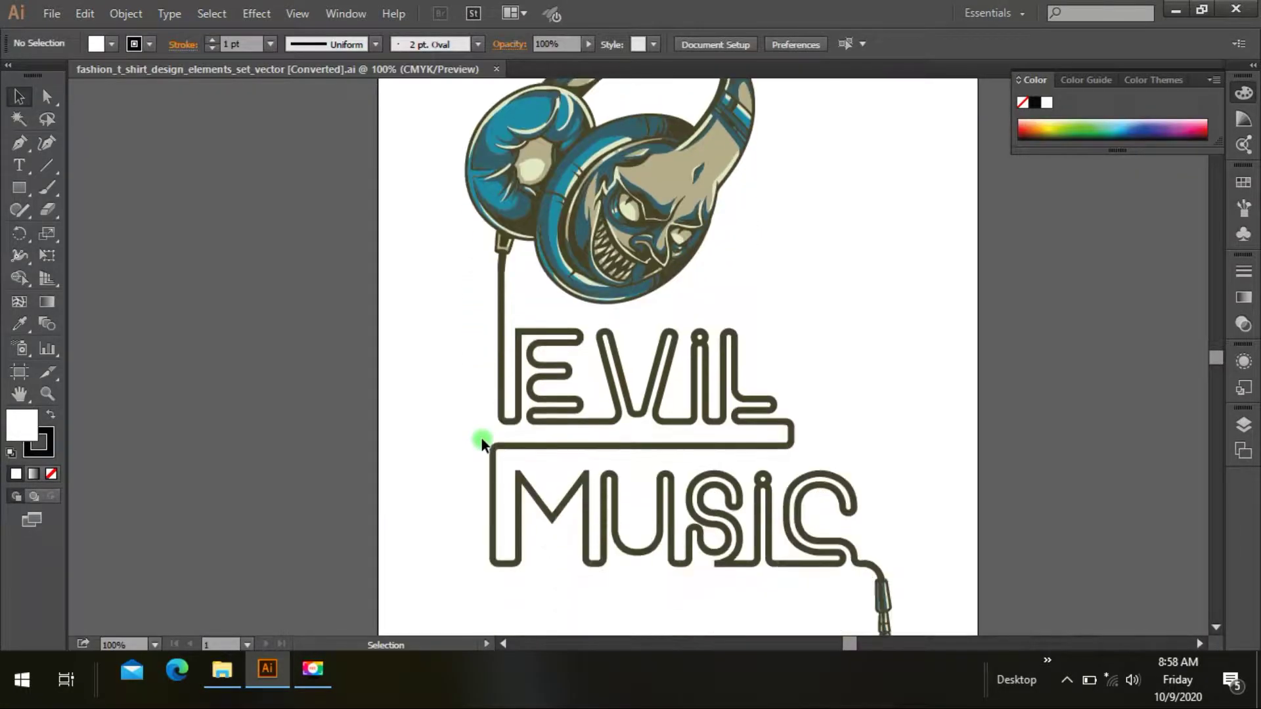
click(579, 225)
click(361, 389)
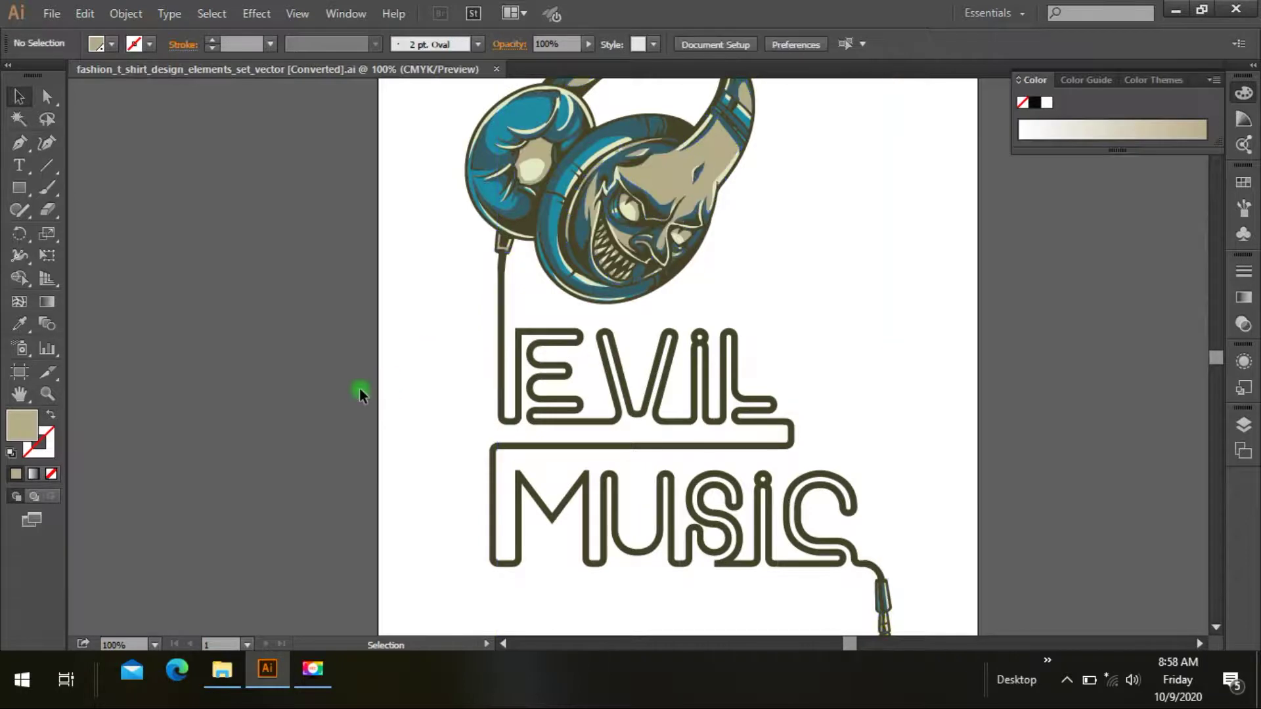
scroll(362, 392, up, 4)
scroll(361, 391, down, 3)
scroll(362, 400, down, 2)
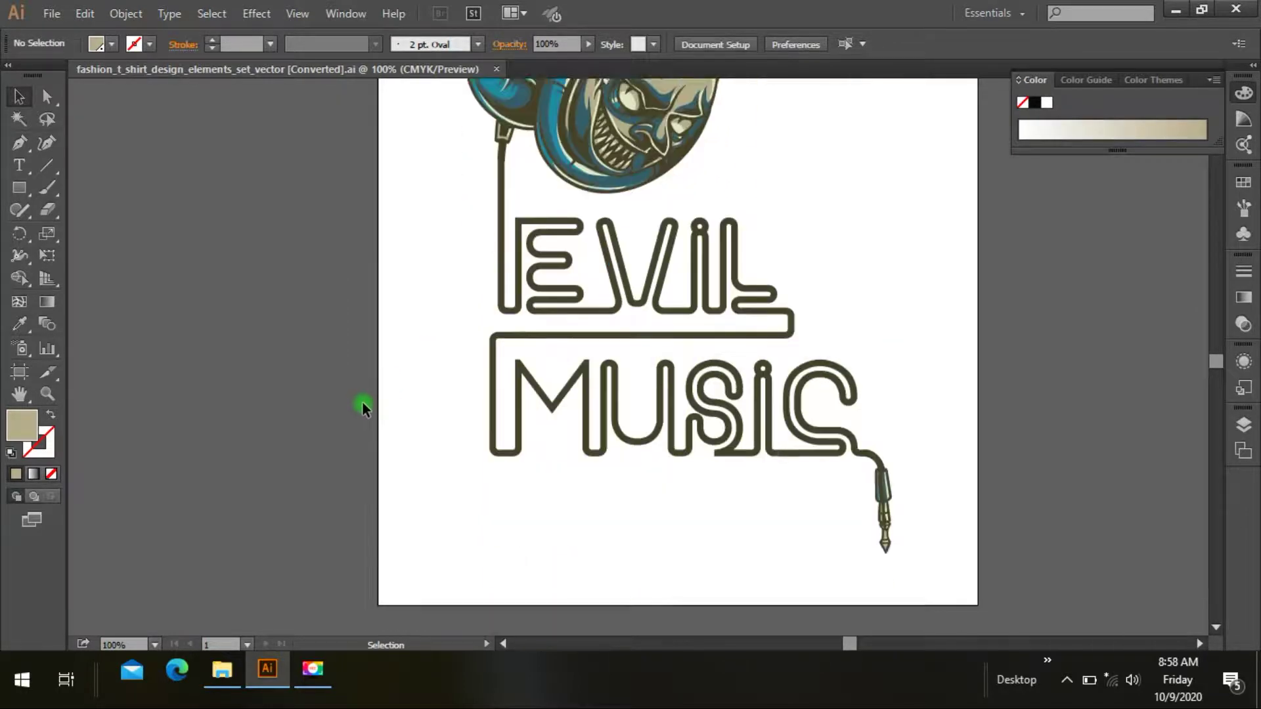
scroll(361, 401, up, 1)
scroll(362, 400, up, 5)
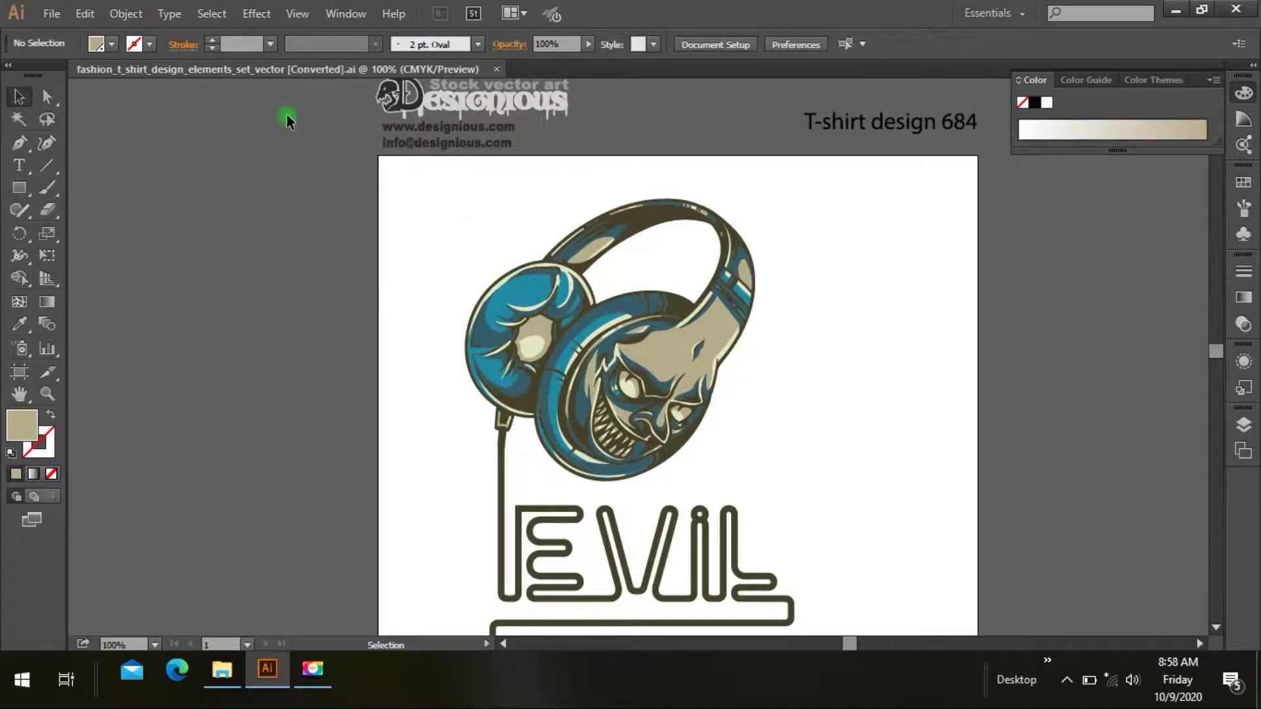
Close the fashion T-shirt design file and open the Illustrator file christmas_tree2 from the FREE VECTOR FILE folder.
click(497, 69)
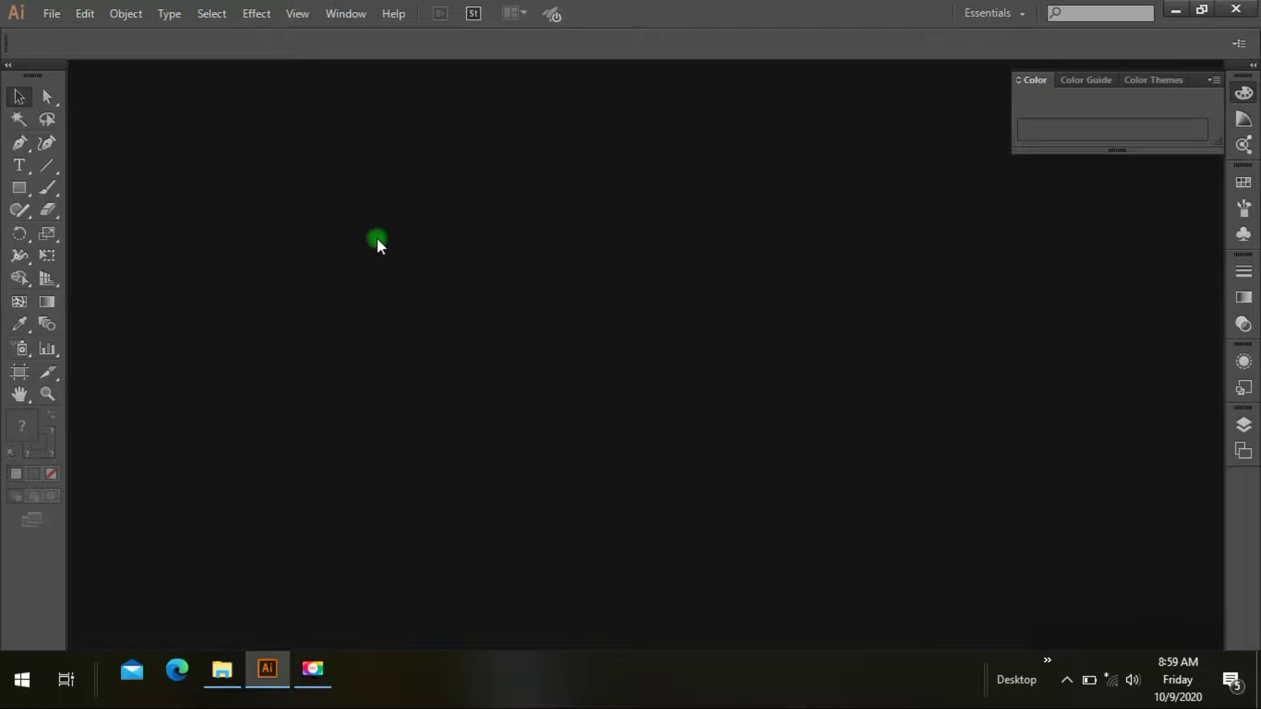
click(52, 14)
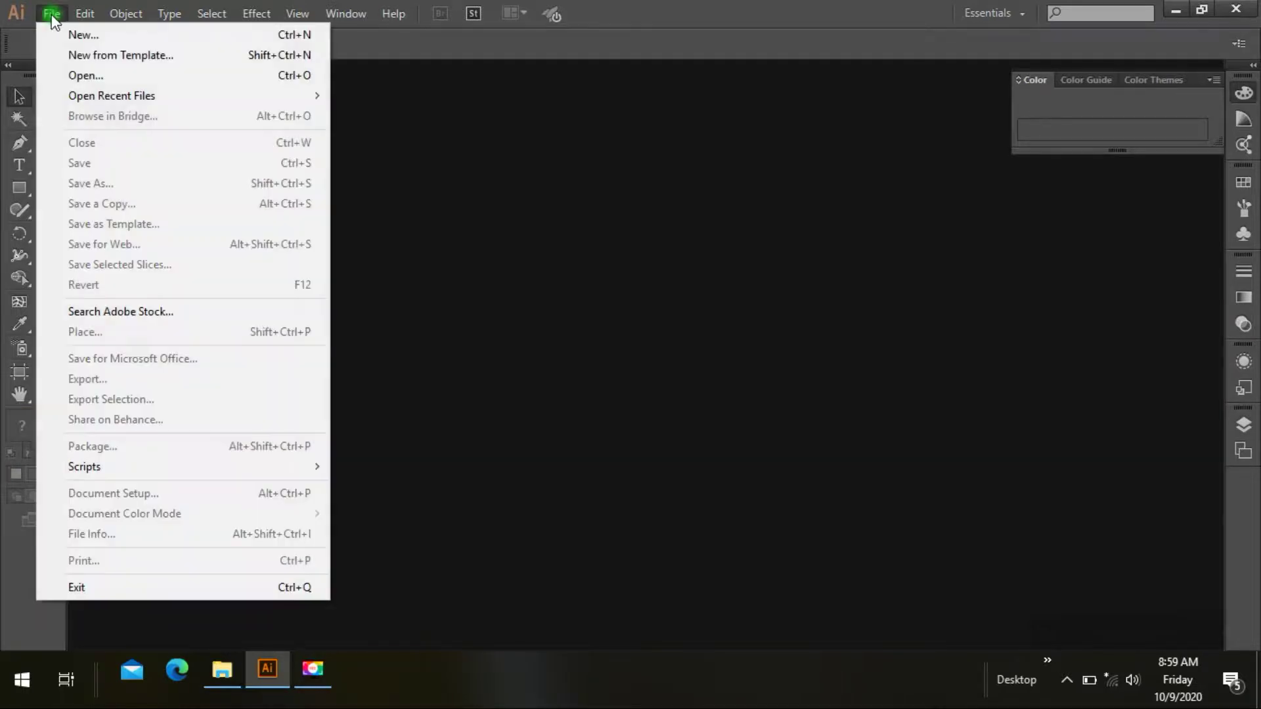
click(100, 77)
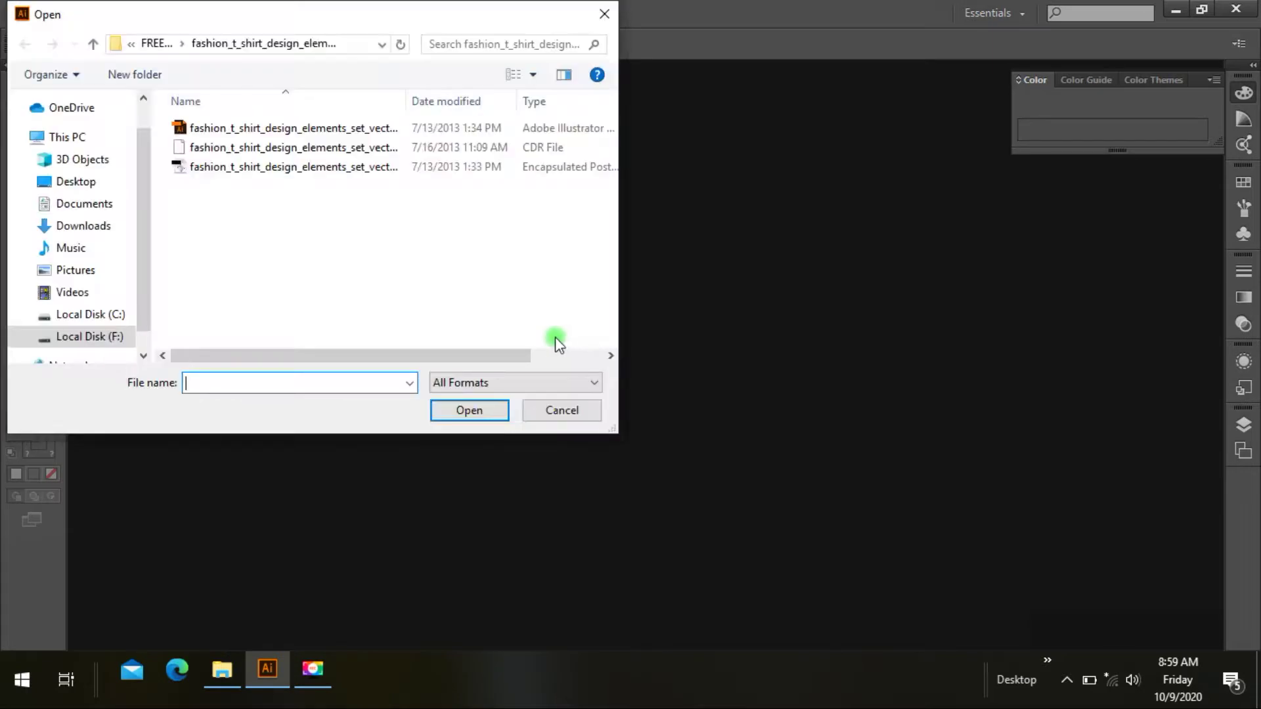
click(93, 44)
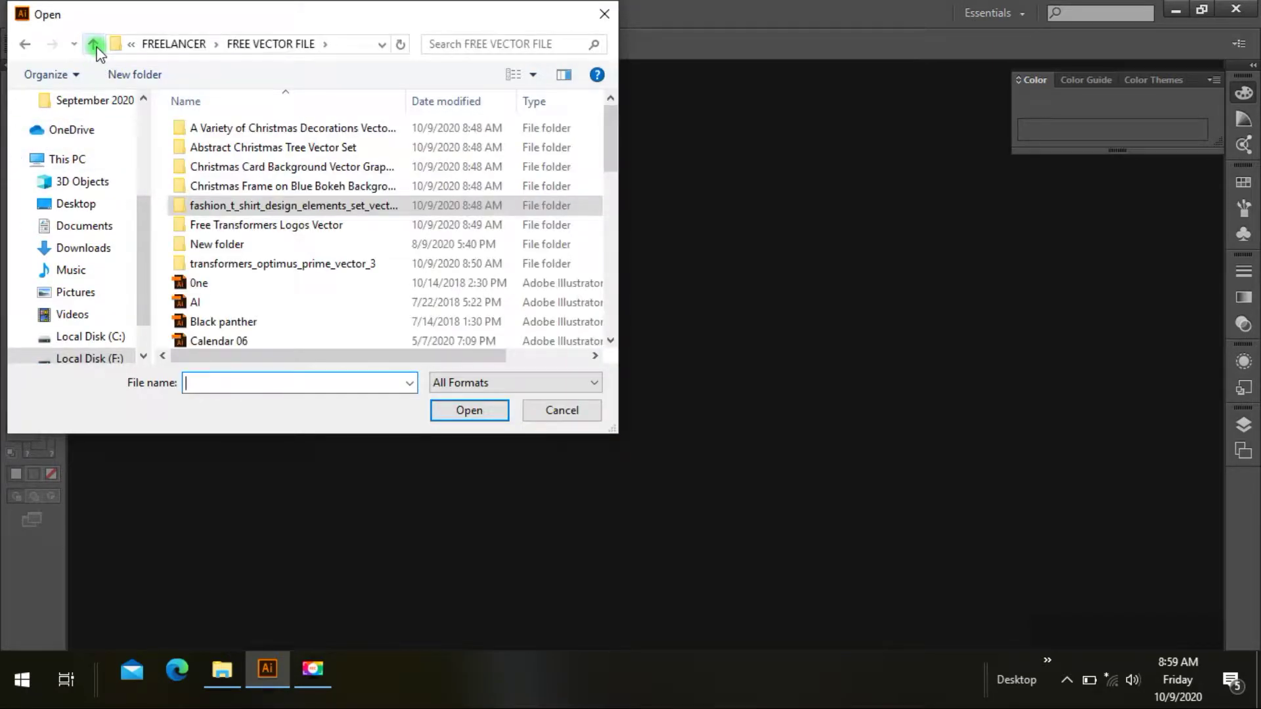
scroll(255, 261, down, 1)
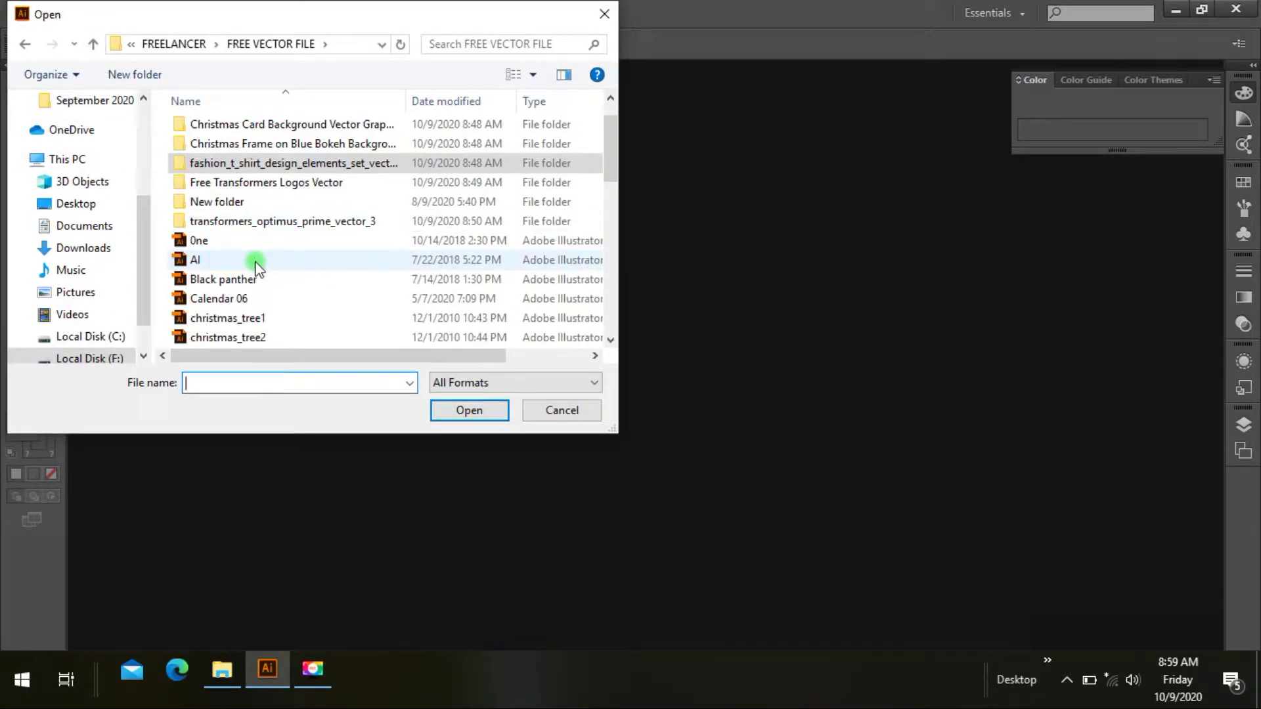
scroll(263, 306, down, 1)
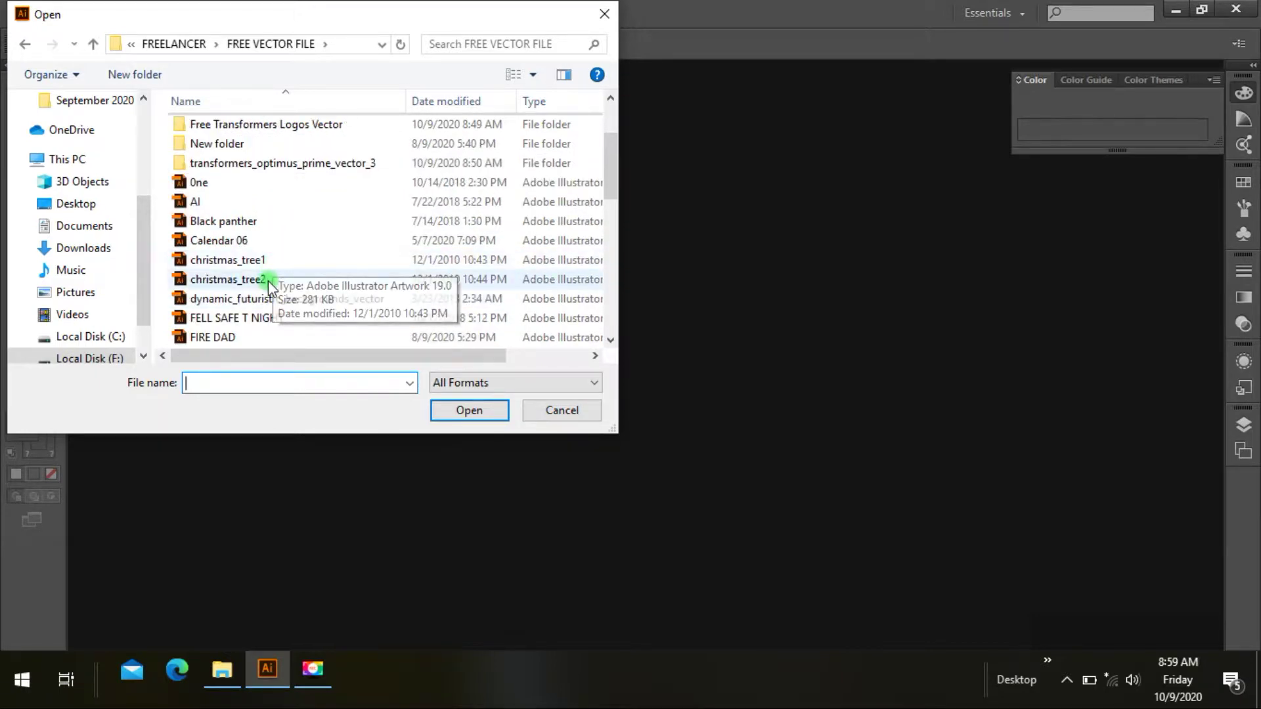
click(268, 280)
click(468, 413)
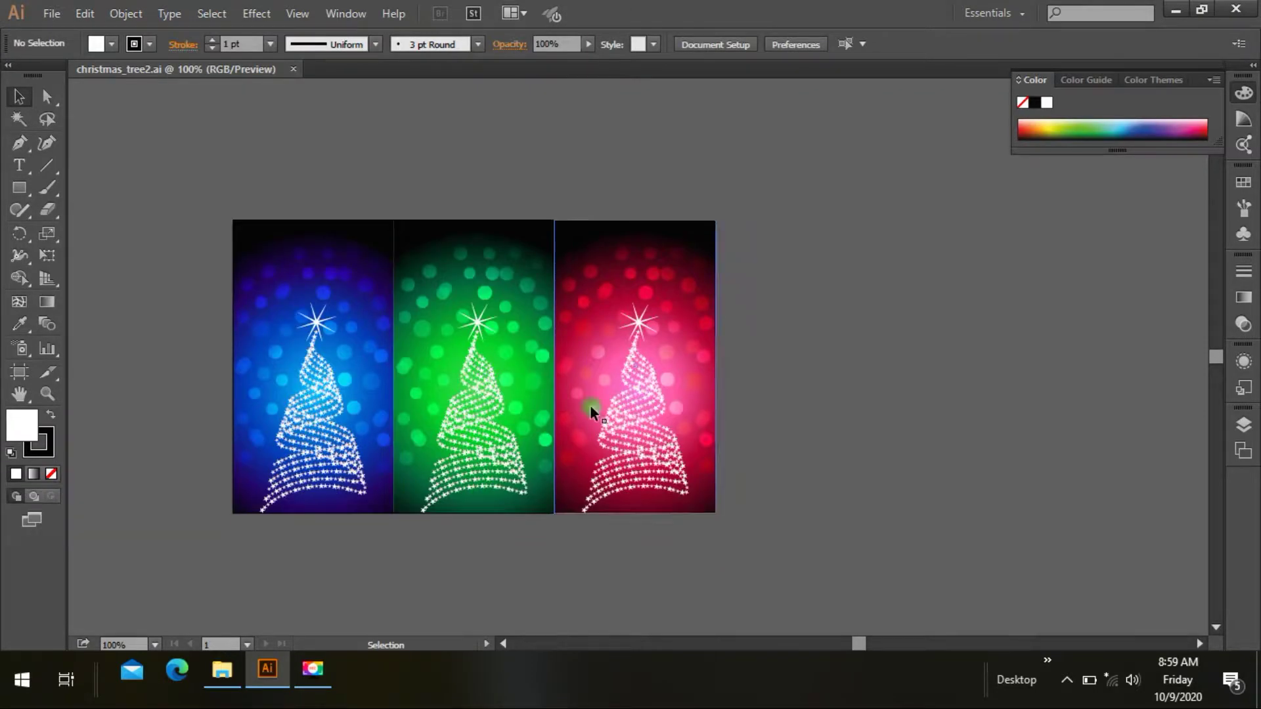
Select the artwork on the red Christmas card, clear the selection, and examine the green card's star tree at up to 800% magnification.
click(636, 508)
click(840, 440)
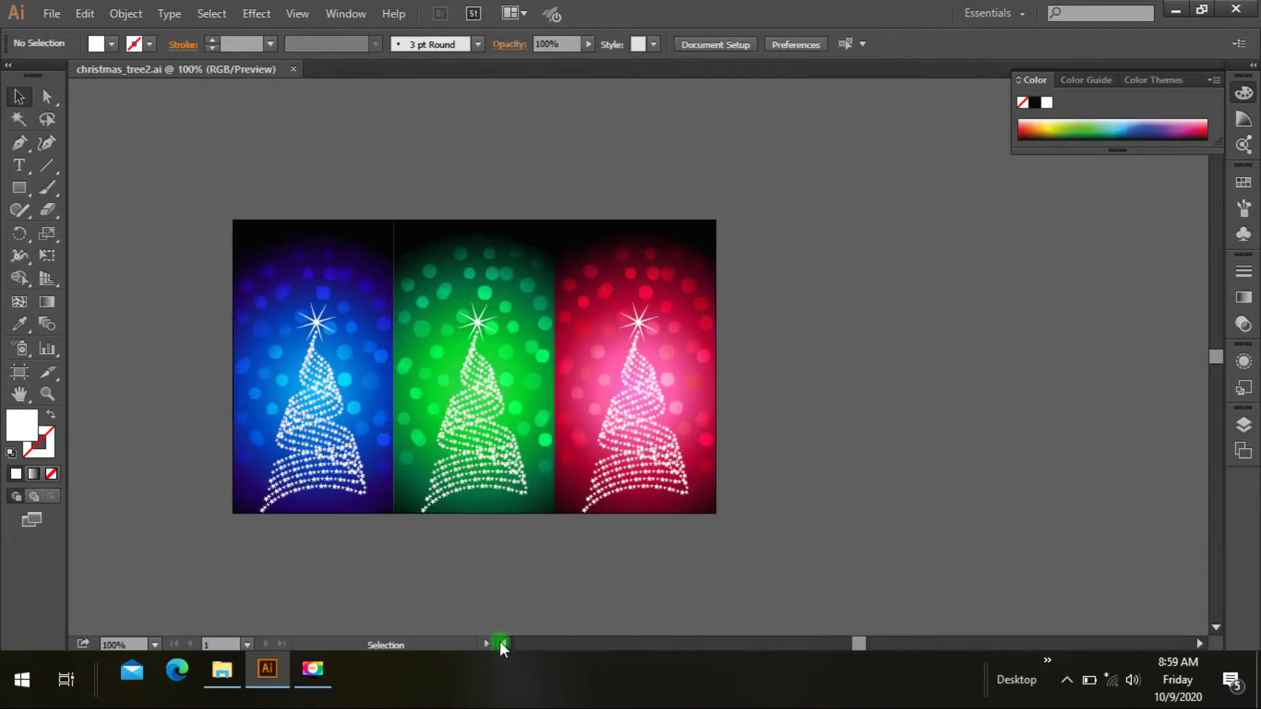
scroll(499, 643, left, 5)
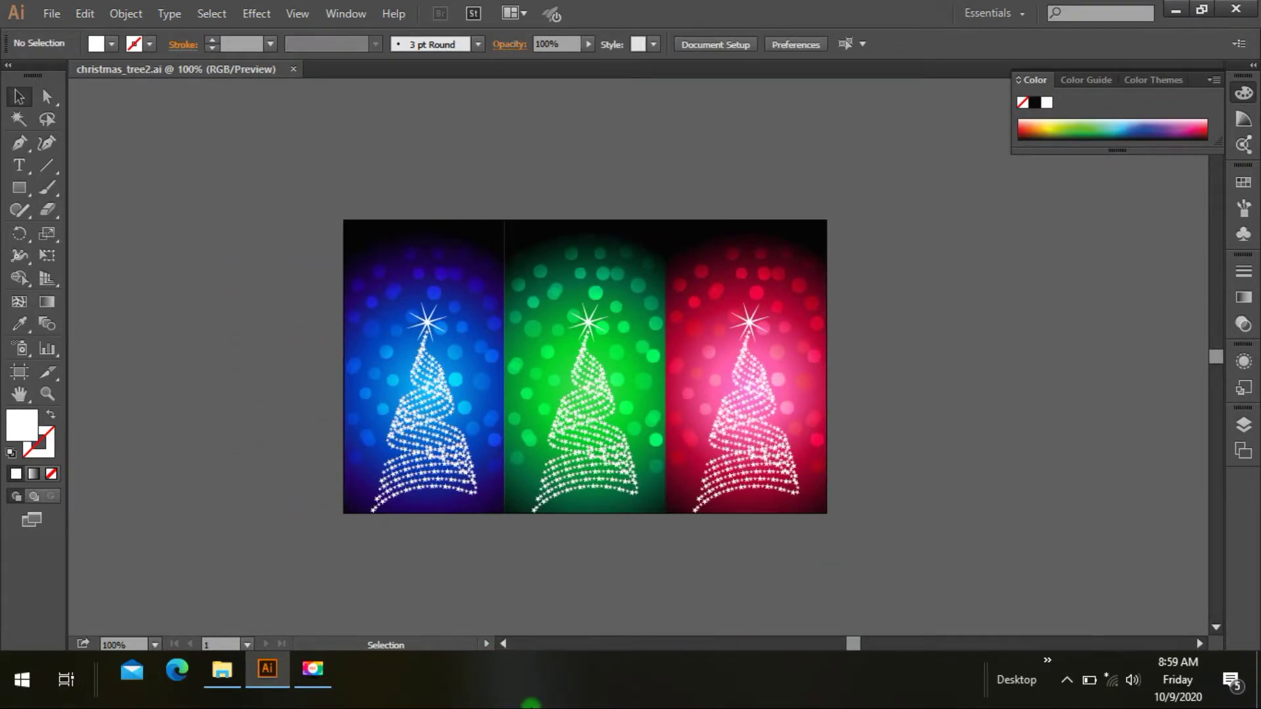
key(ctrl+plus)
key(ctrl+plus)
key(ctrl+plus)
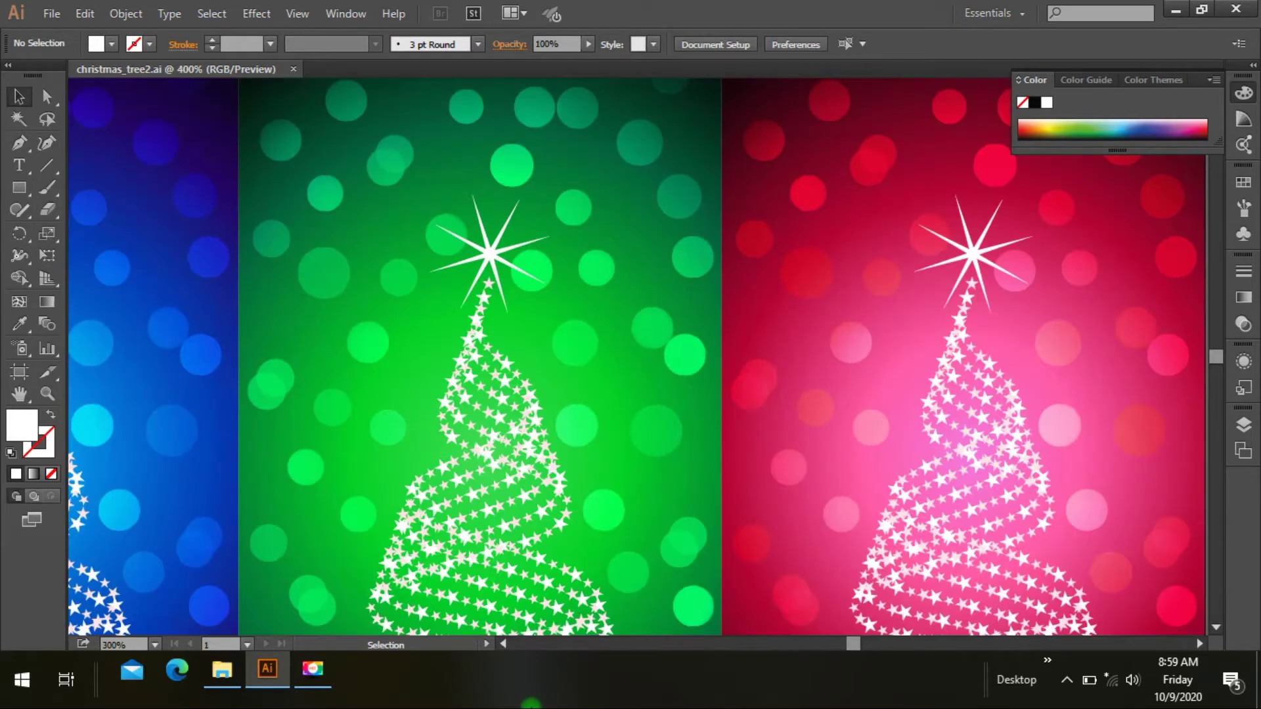
key(ctrl+plus)
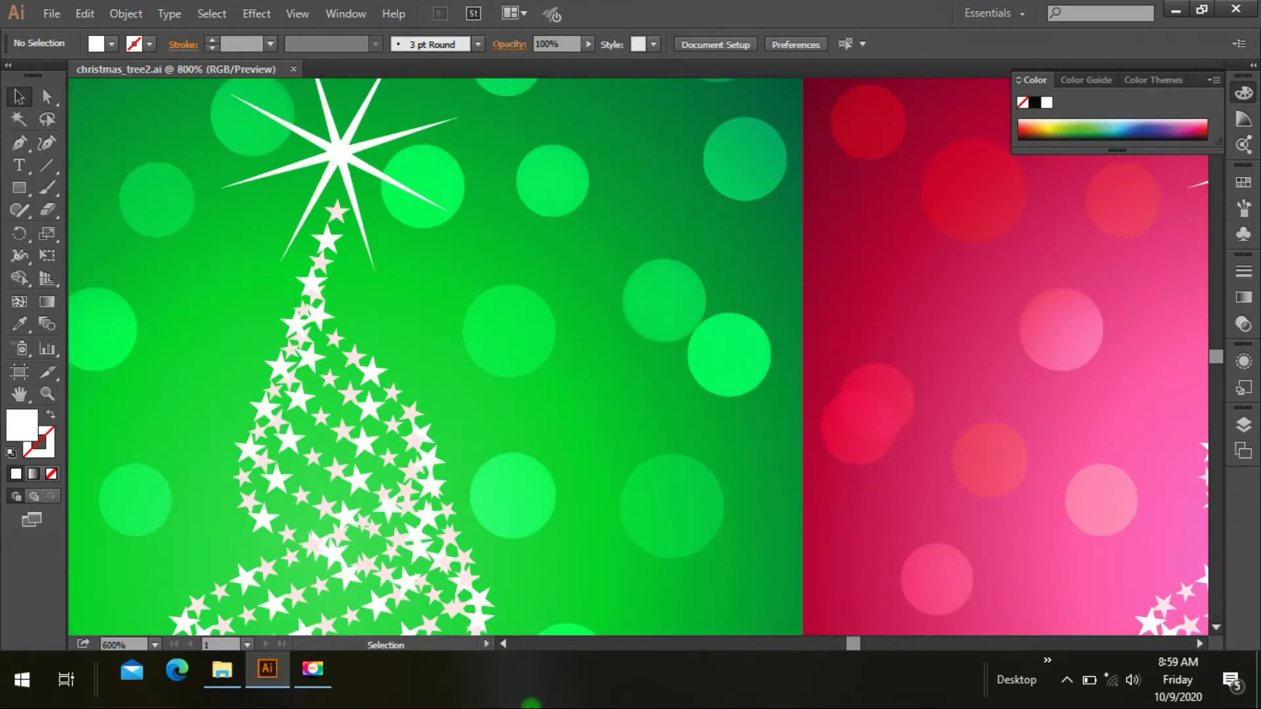
key(ctrl+plus)
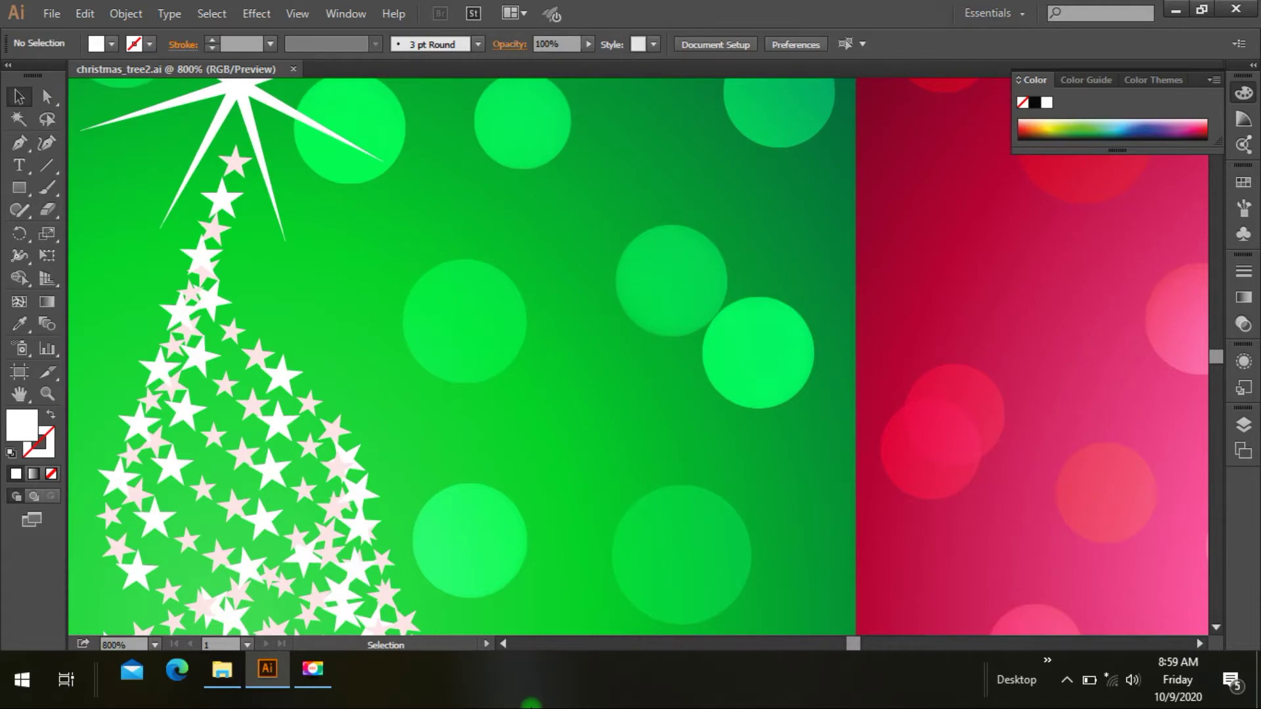
key(ctrl+minus)
key(ctrl+minus)
key(ctrl+minus)
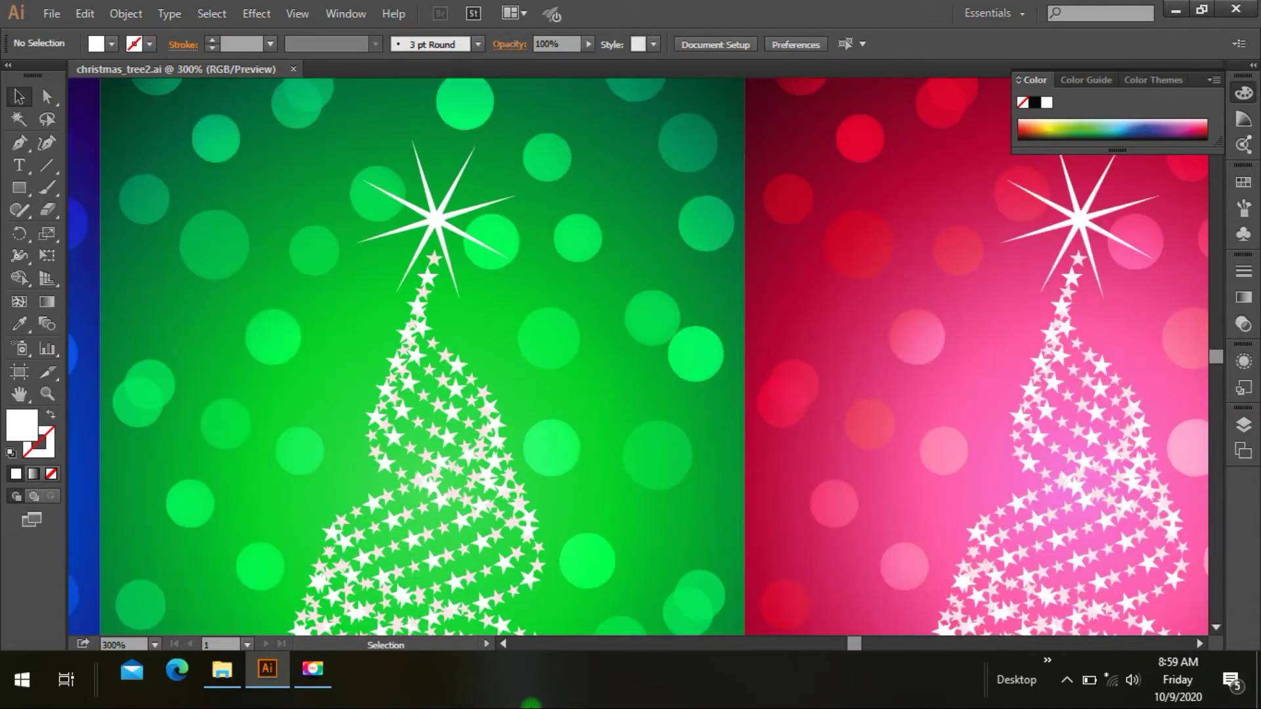